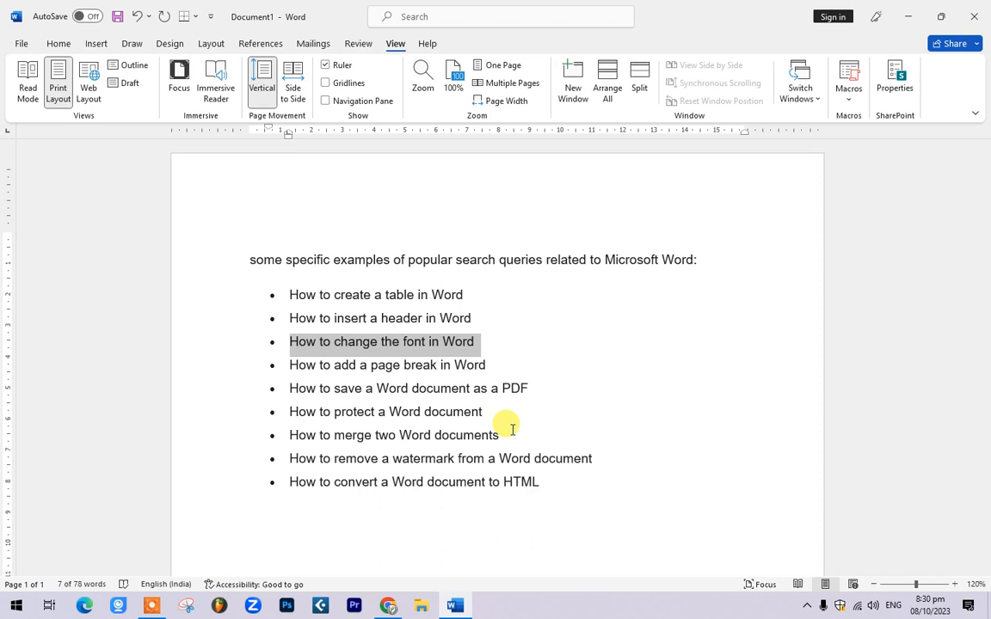
Step: Highlight phrases in the first four bullets of the Word query list
click(399, 287)
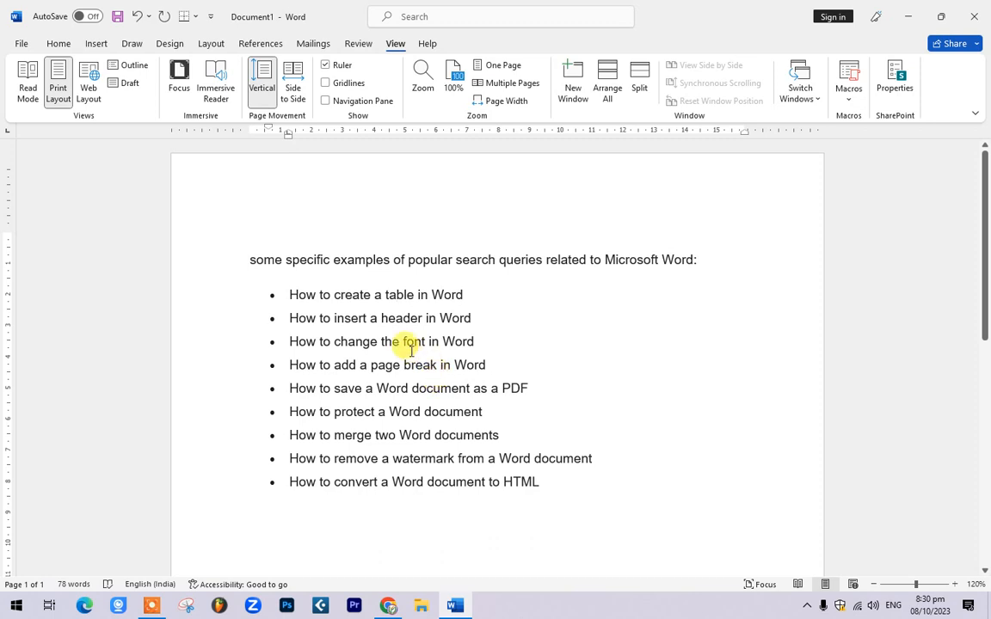
drag(290, 293, 503, 292)
click(476, 294)
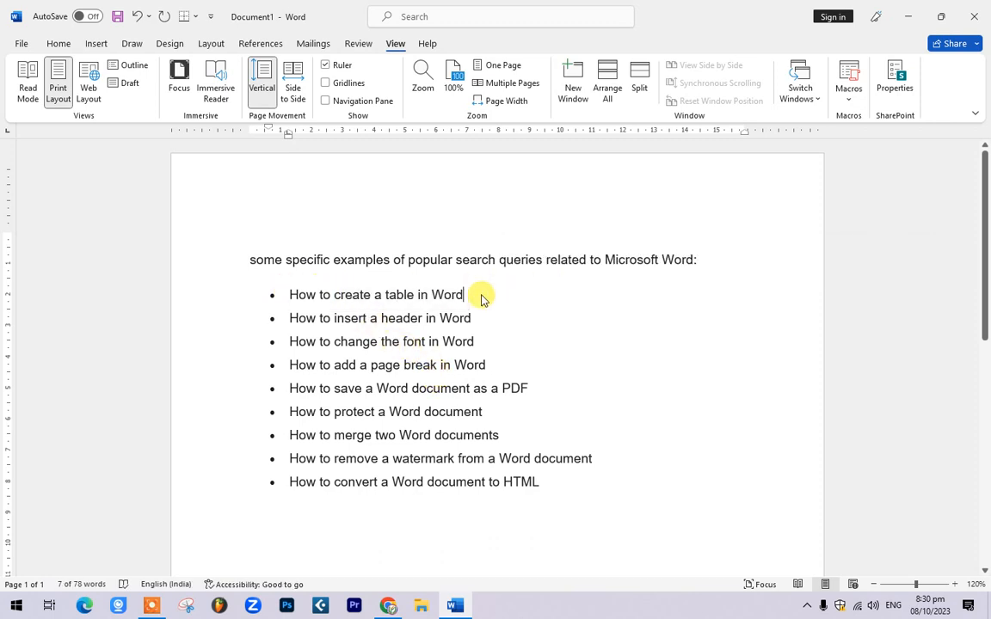
drag(334, 294, 469, 296)
drag(374, 320, 471, 336)
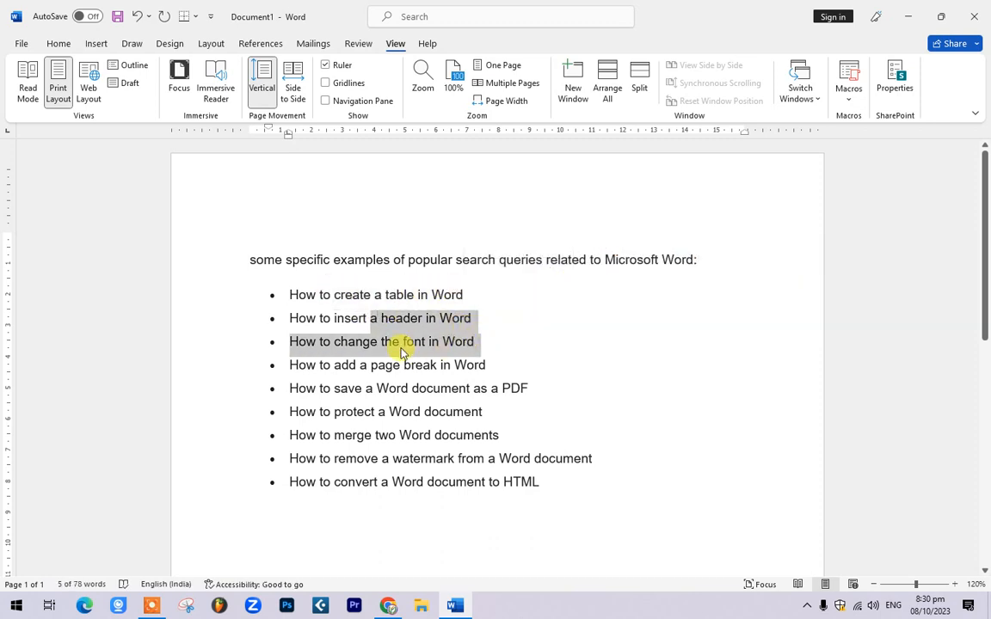
click(404, 317)
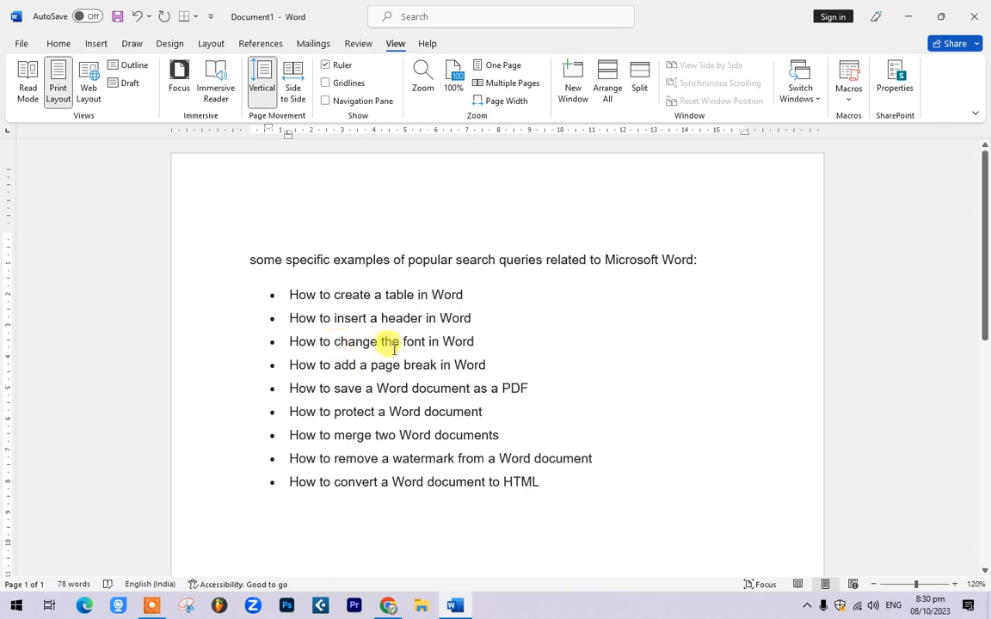
drag(369, 364, 551, 388)
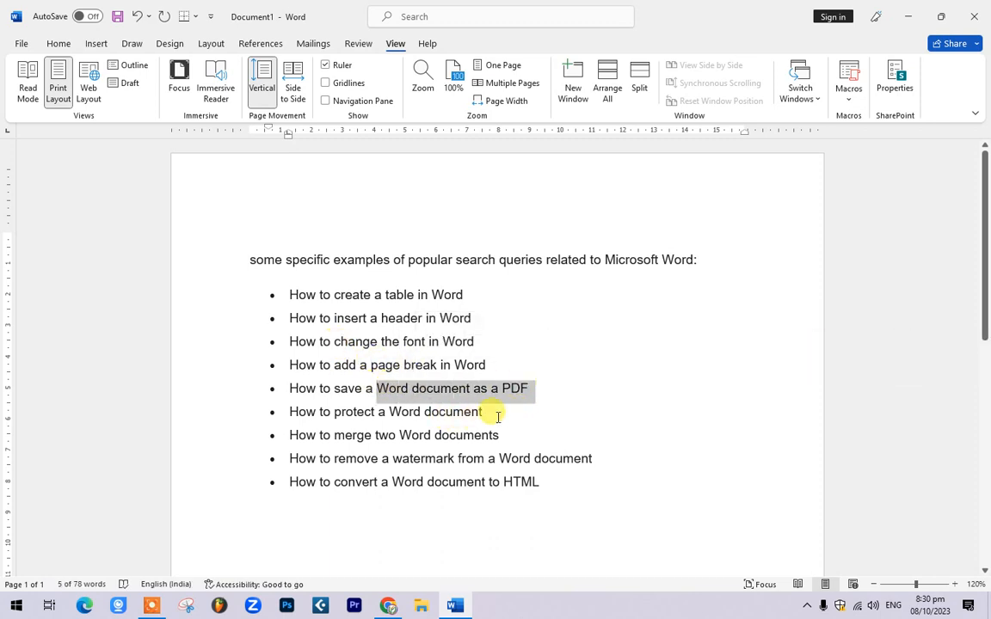
Step: Highlight phrases in bullets six through nine of the list
drag(483, 413, 354, 419)
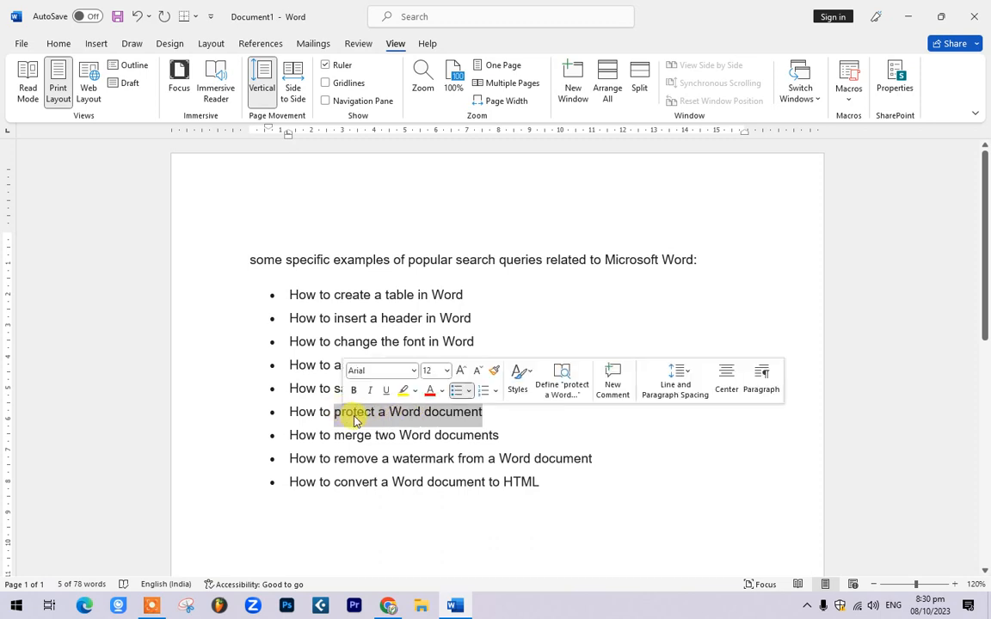
click(353, 416)
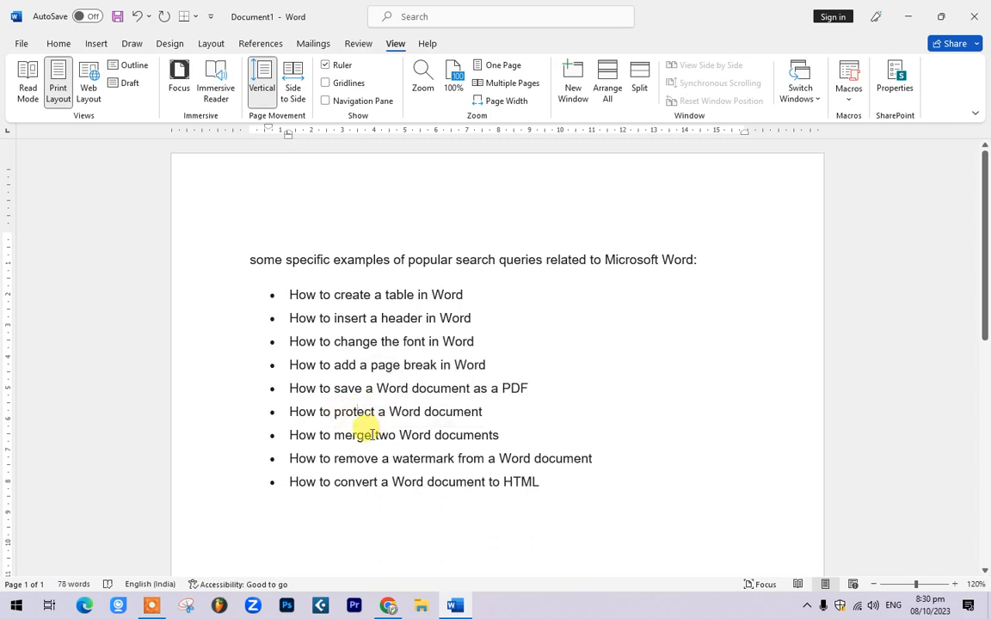
drag(376, 434, 553, 435)
click(531, 443)
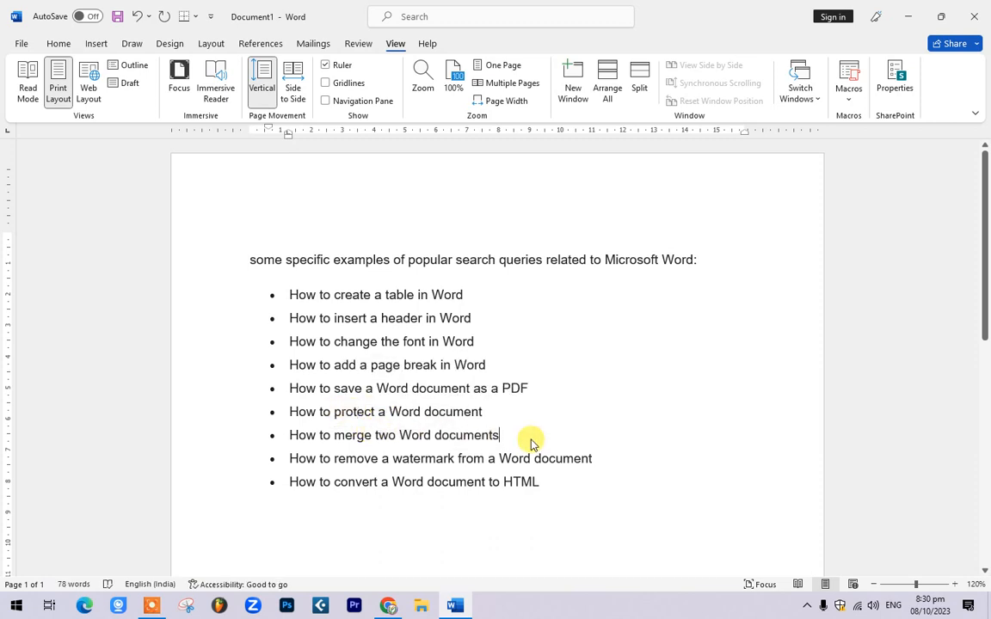
drag(381, 456, 599, 458)
drag(541, 481, 382, 483)
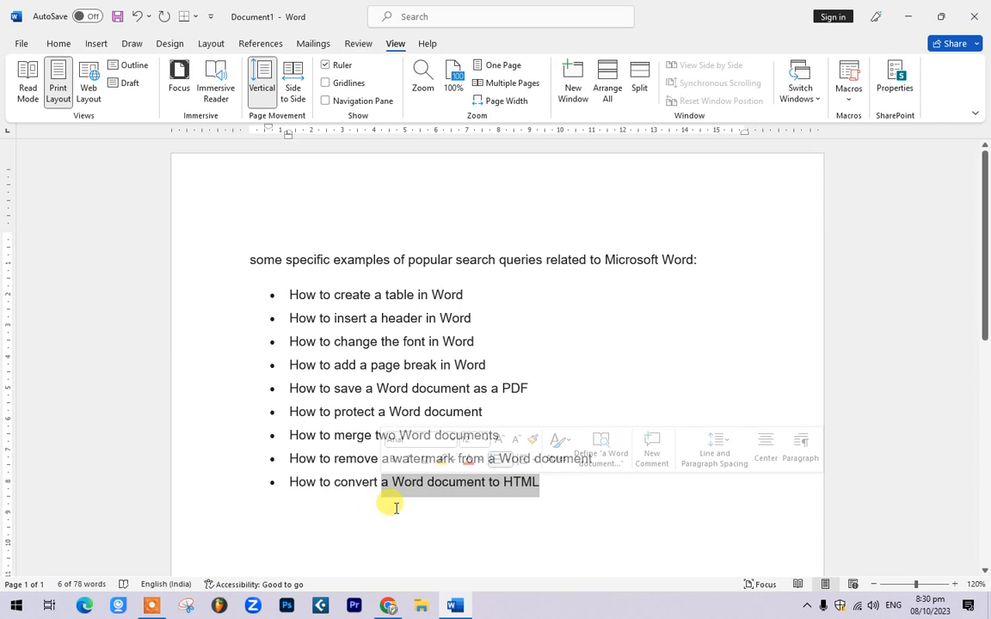
click(579, 484)
Step: Copy the bullet 'How to create a table in Word' into a new blank document
drag(461, 296, 291, 292)
key(ctrl+c)
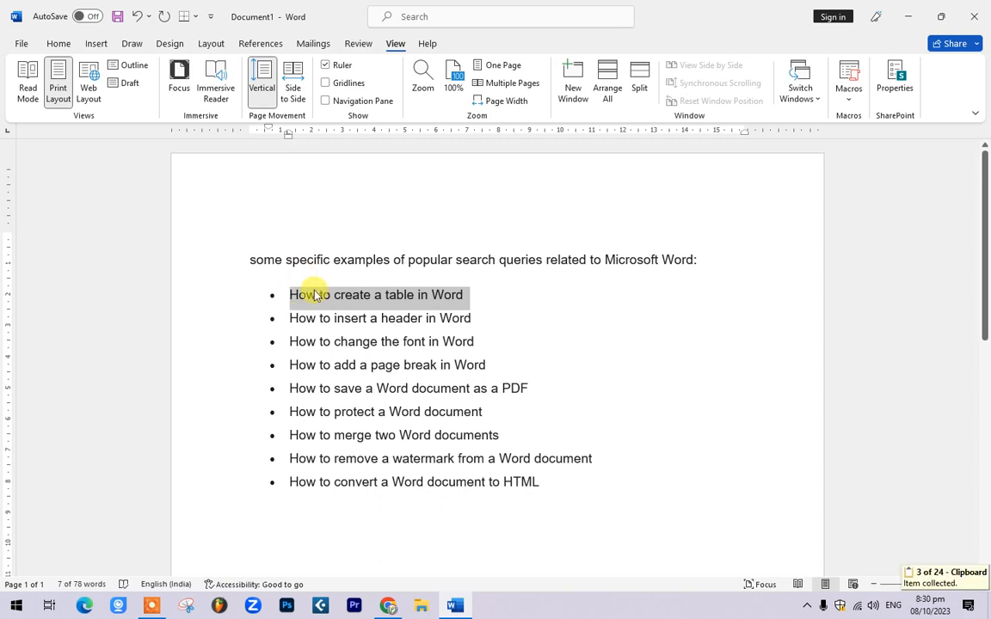
key(ctrl+n)
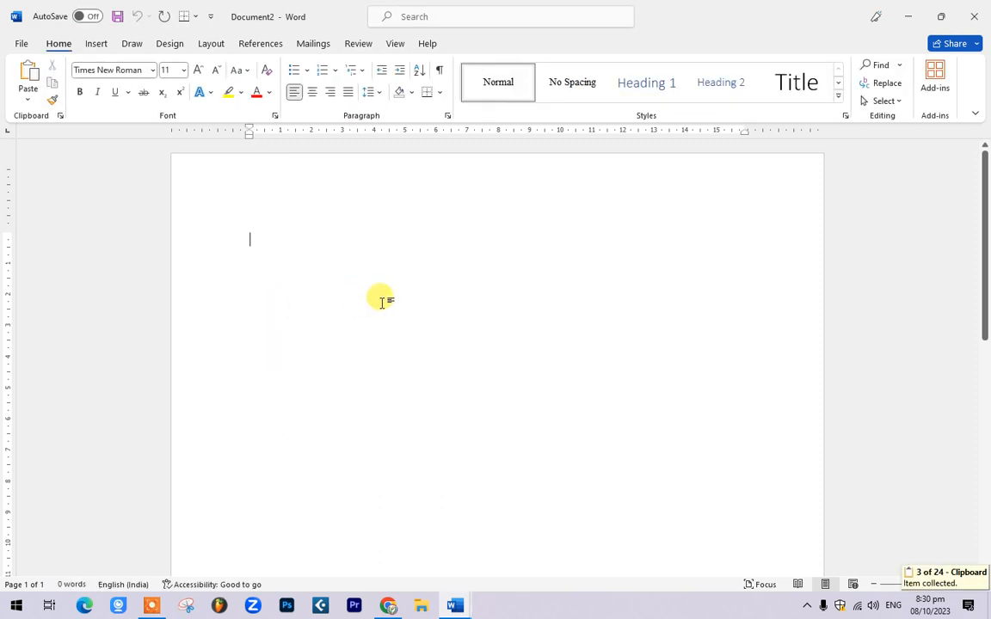
key(ctrl+v)
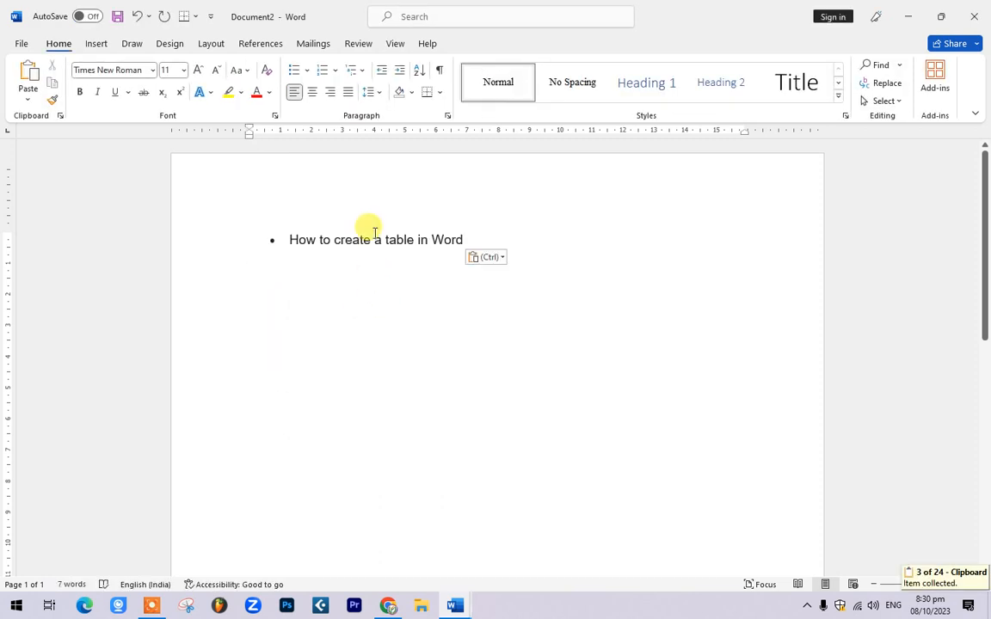
Step: Centre the pasted bullet line and move to the empty line below it
click(379, 235)
key(ctrl+e)
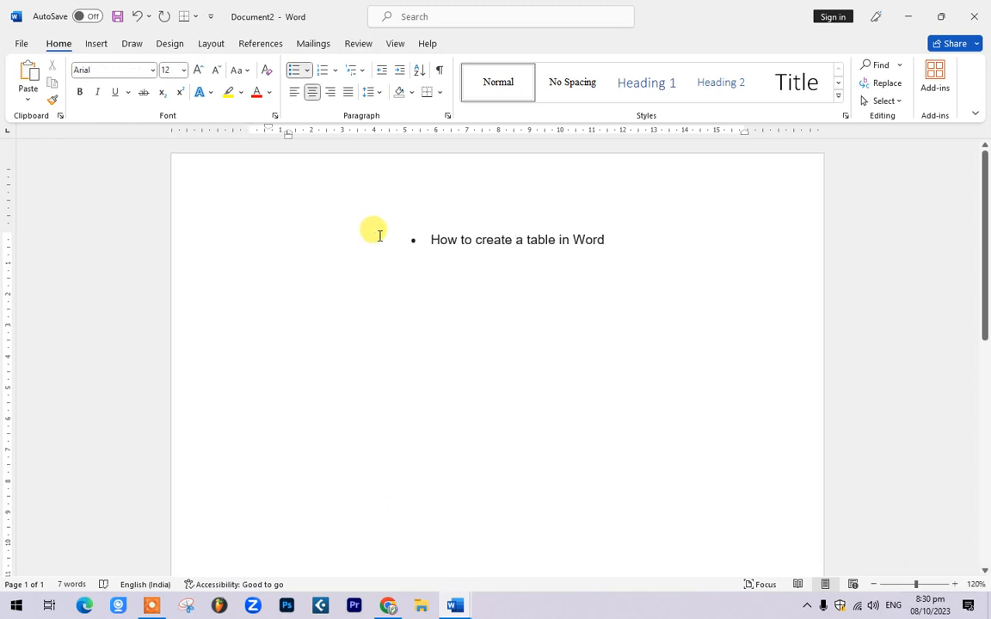
click(649, 267)
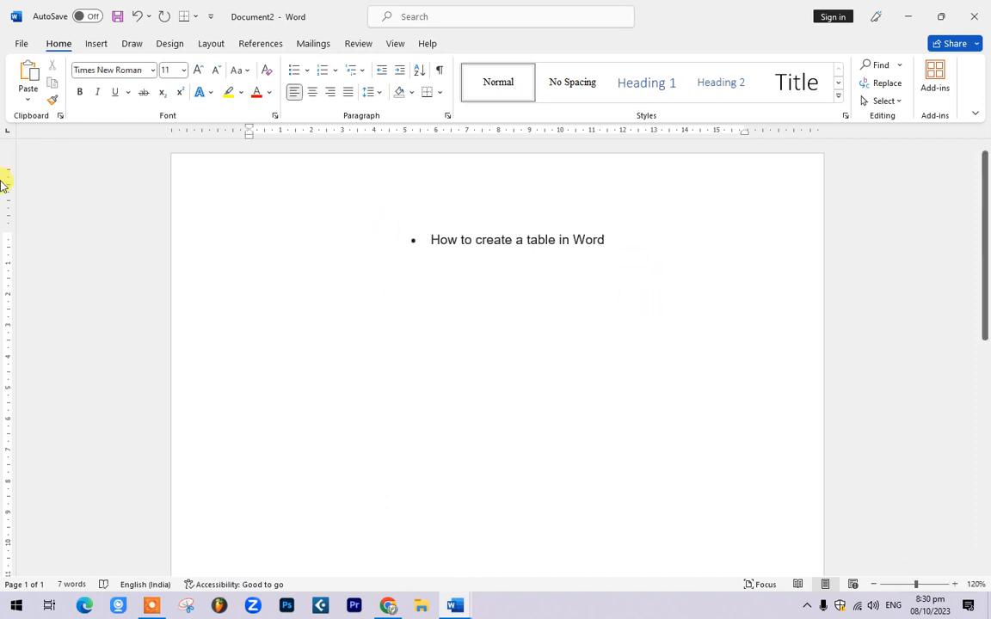
click(96, 44)
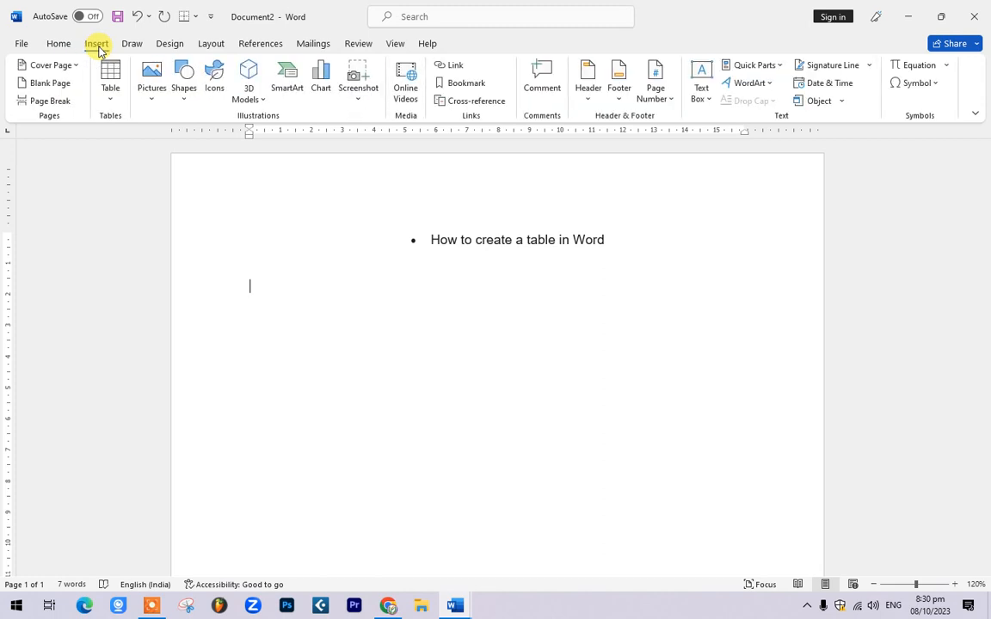
Step: Insert a table with 4 columns and 12 rows, column width left at Auto
click(113, 101)
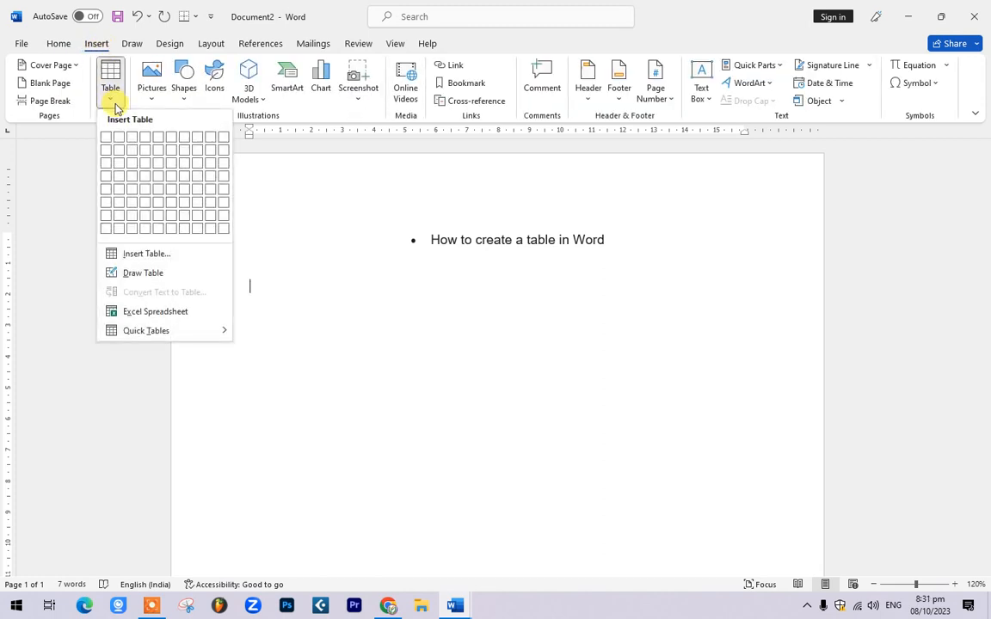
click(145, 255)
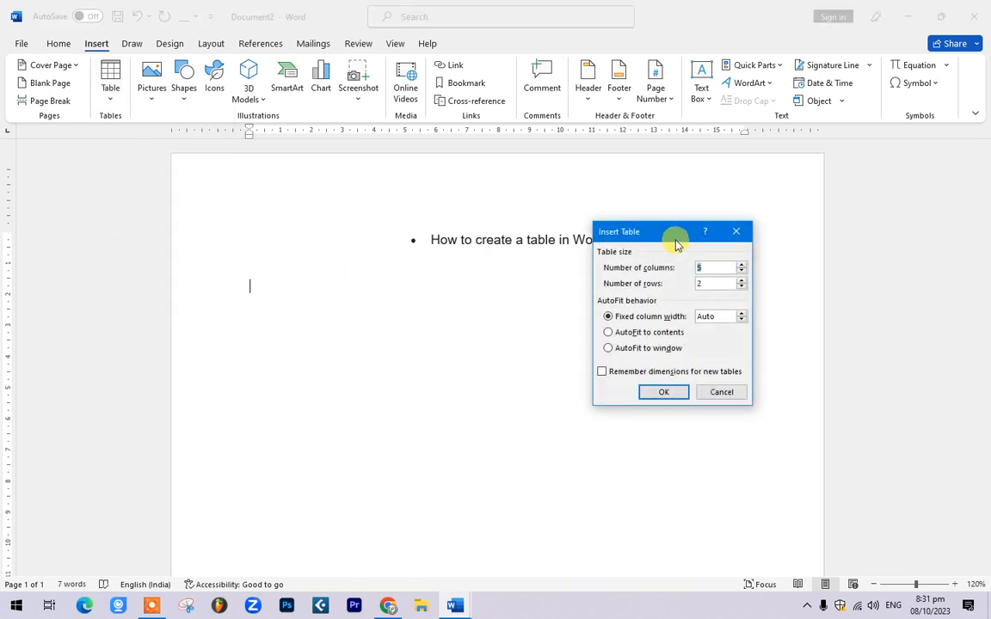
drag(677, 245, 450, 325)
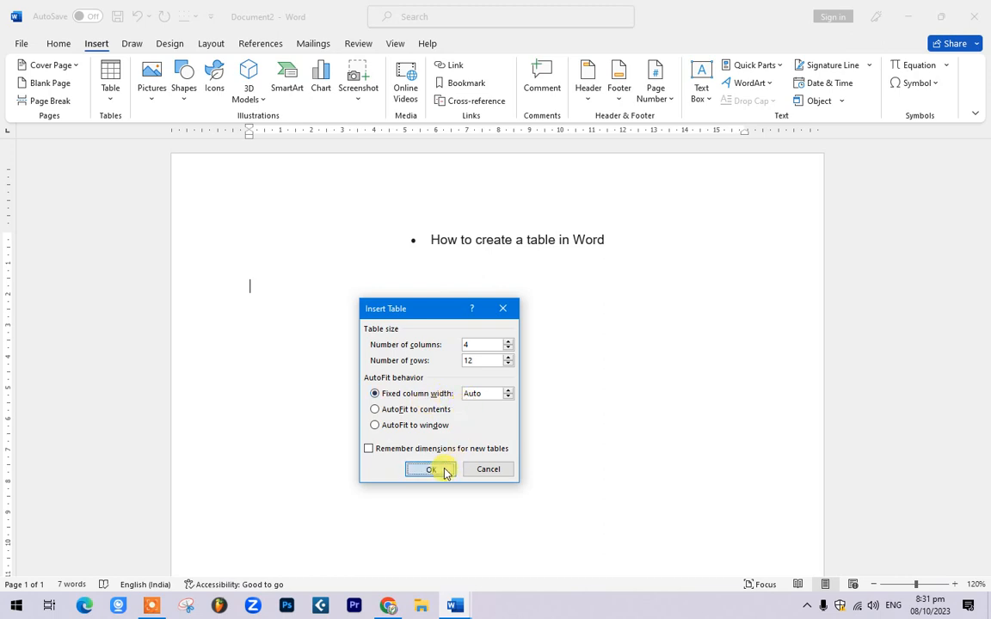
click(440, 468)
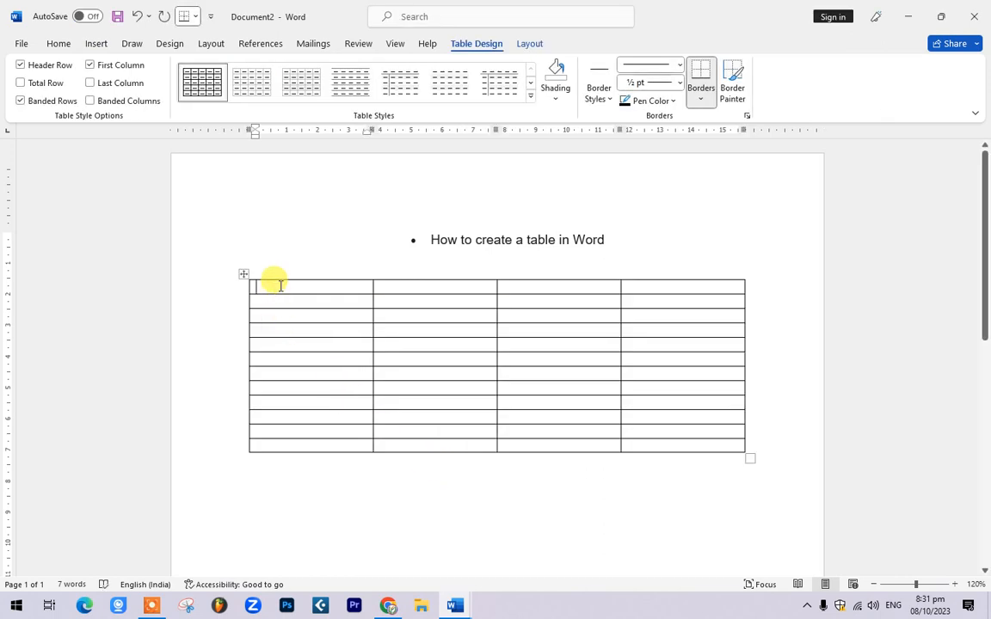
Step: Select the whole table and grow its font size to 16 pt
drag(279, 285, 675, 284)
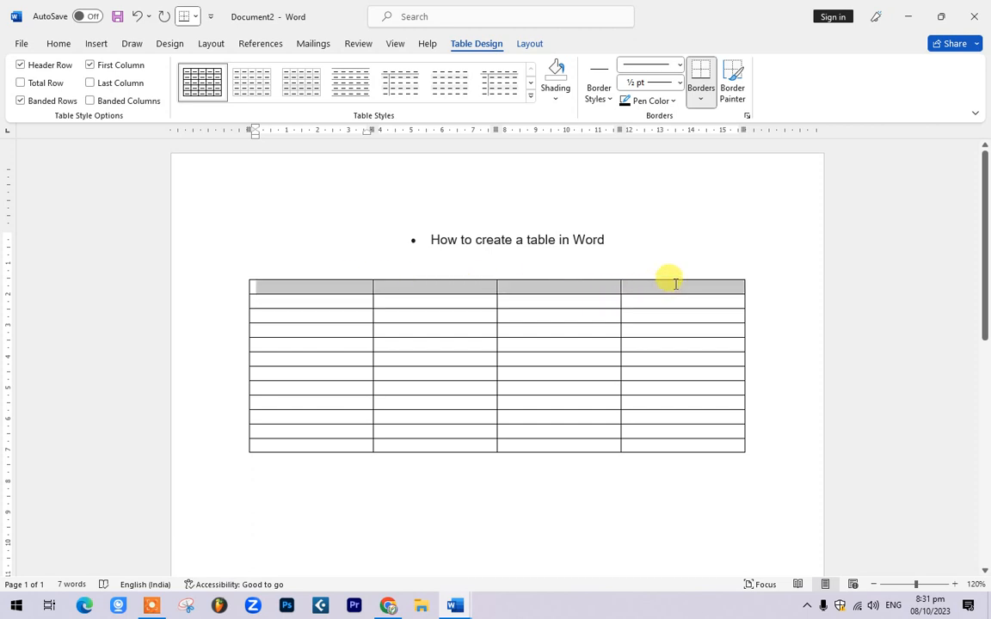
click(303, 291)
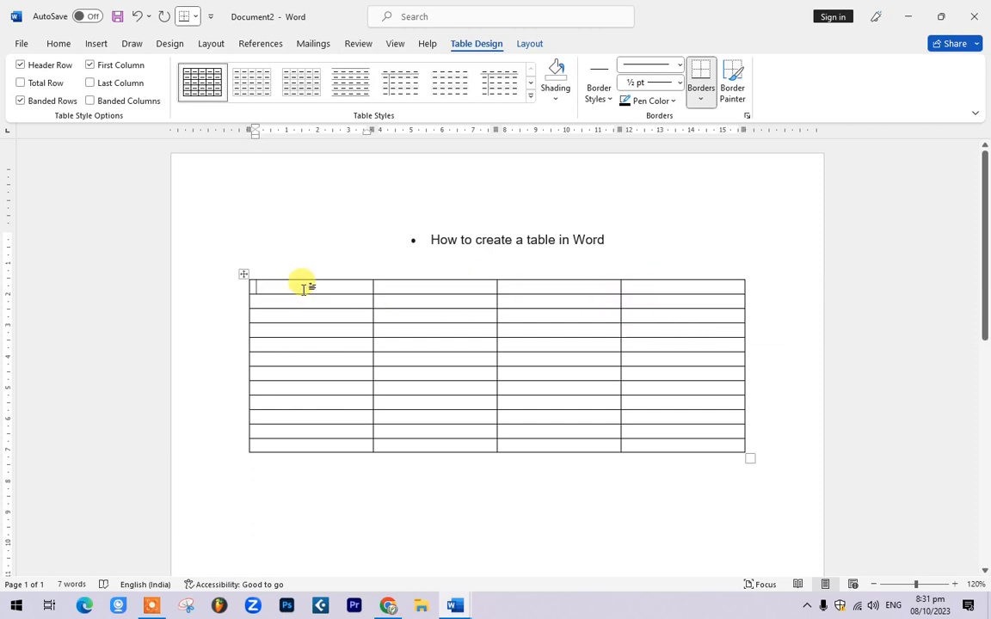
drag(305, 291, 697, 450)
click(697, 450)
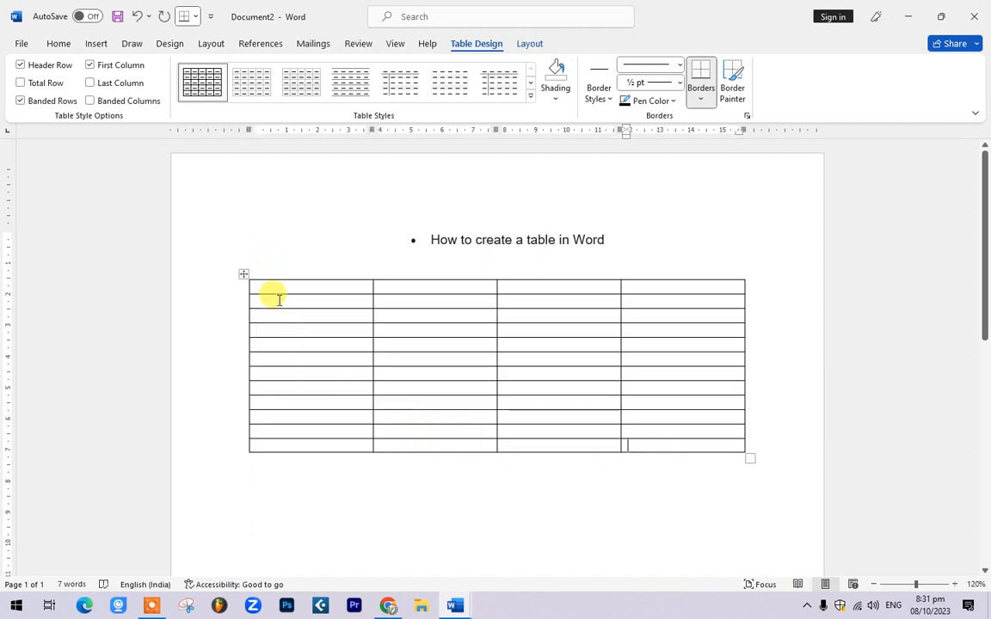
drag(272, 291, 677, 447)
click(60, 43)
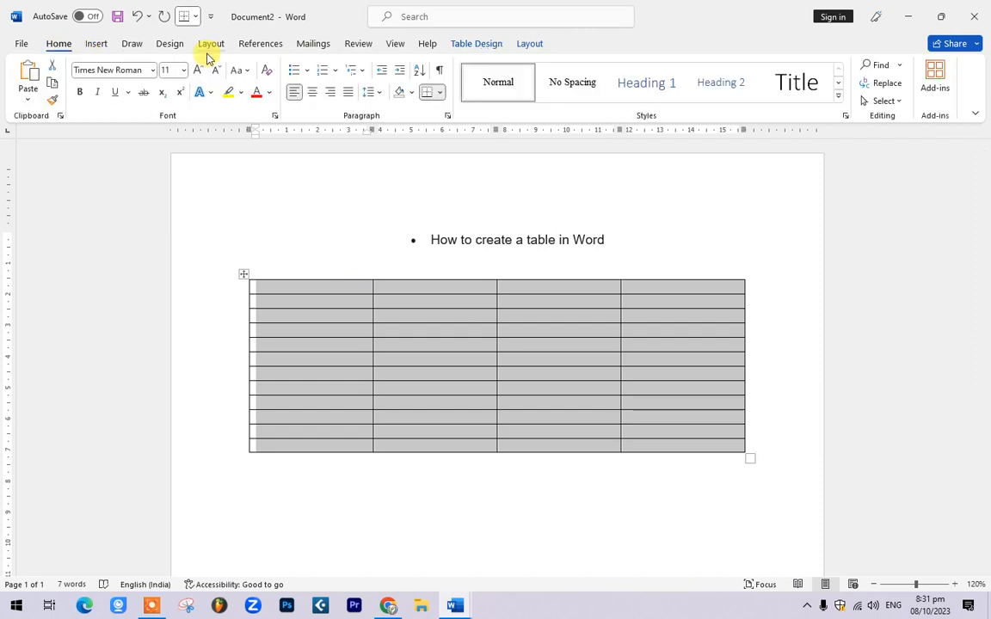
click(202, 74)
click(201, 74)
click(201, 74)
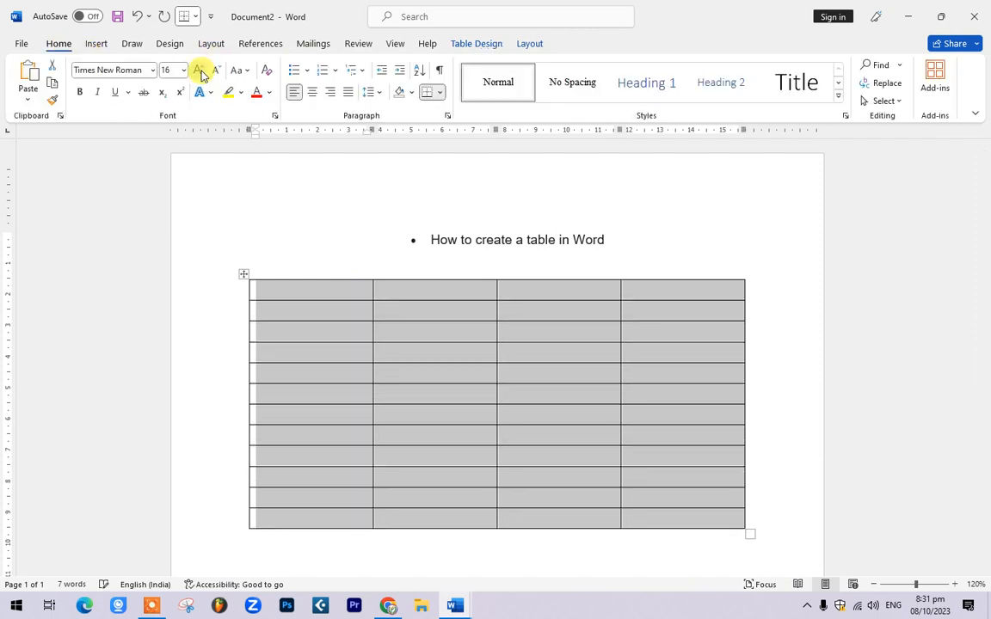
Step: Shrink the table text back down to 12 pt
click(266, 291)
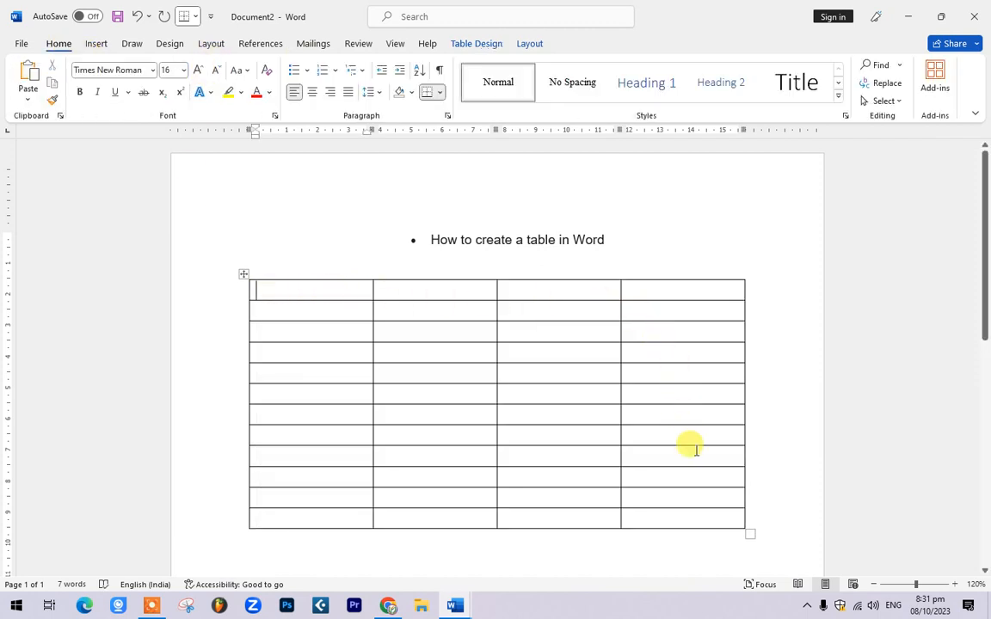
drag(610, 511, 275, 281)
click(214, 70)
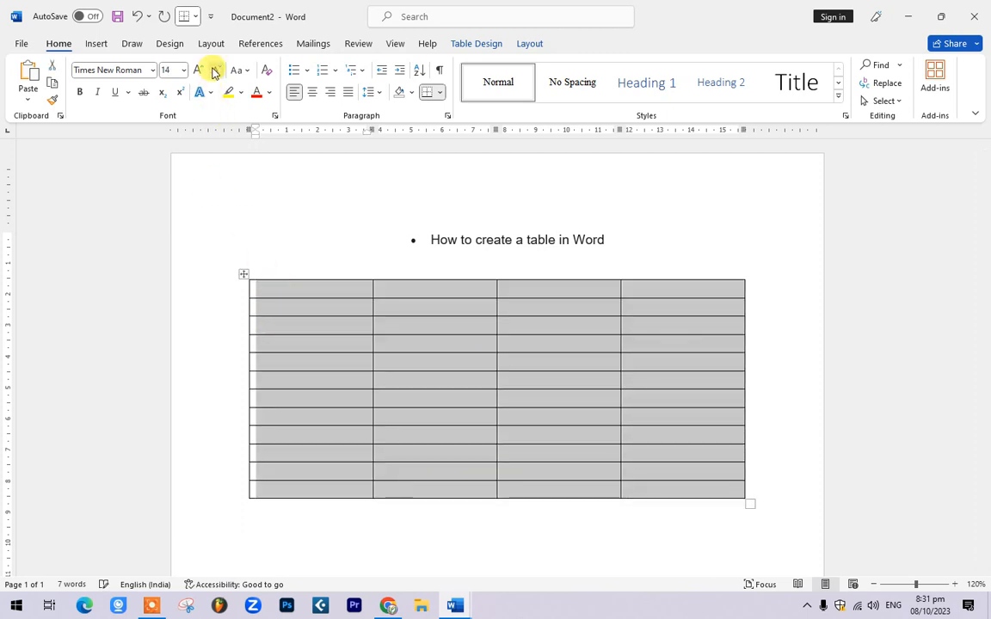
click(214, 71)
click(388, 425)
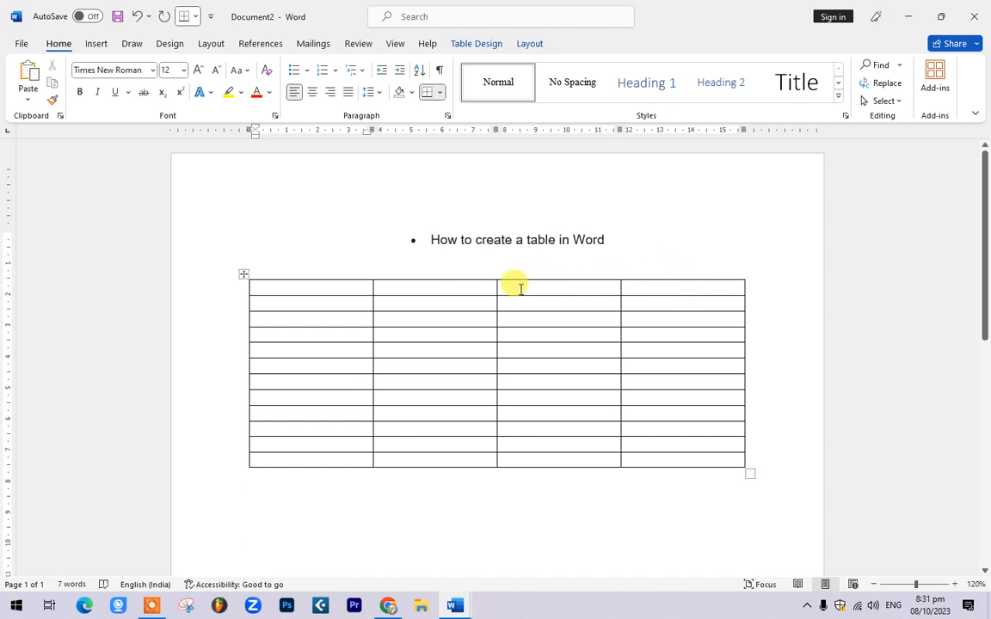
Step: Delete the table's entire right column
drag(301, 462, 714, 459)
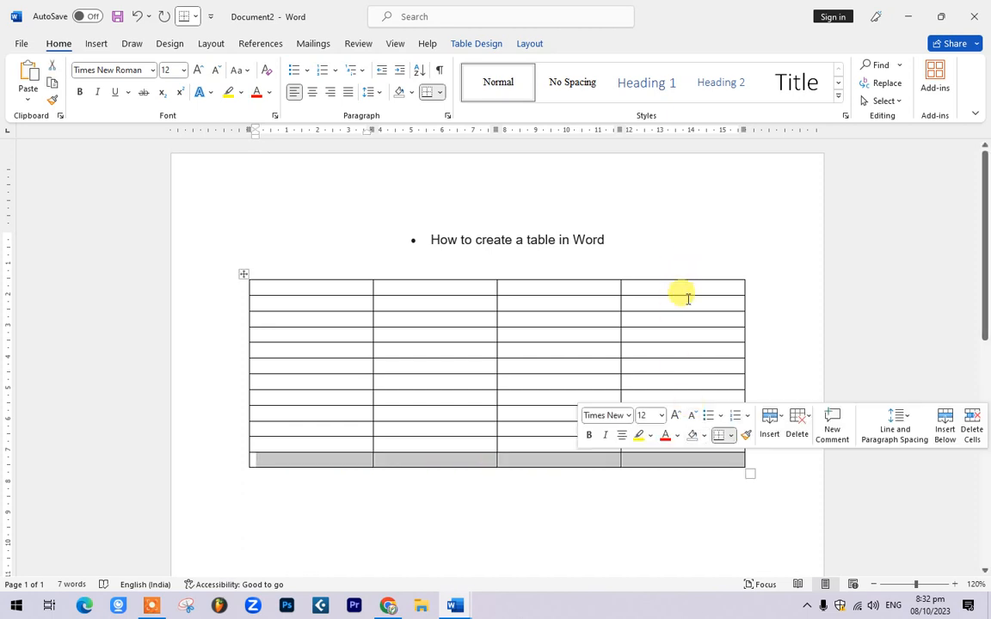
click(700, 285)
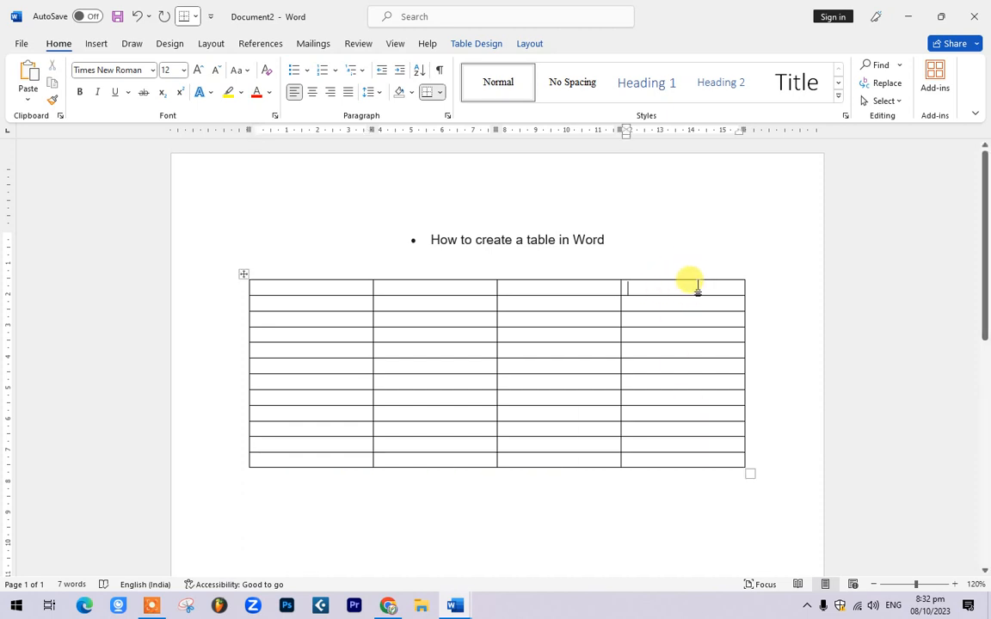
right_click(696, 286)
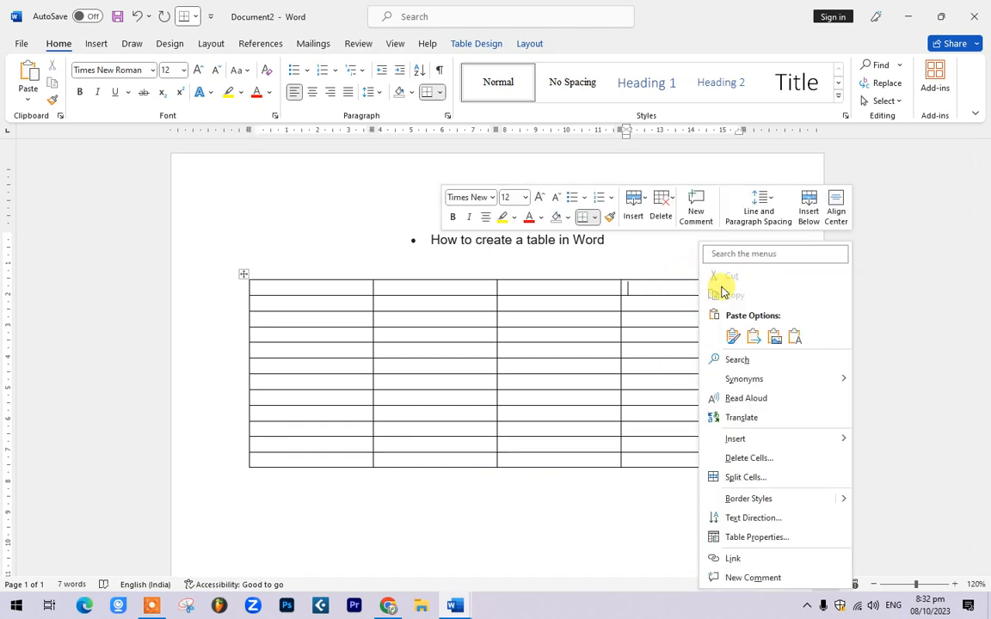
click(759, 460)
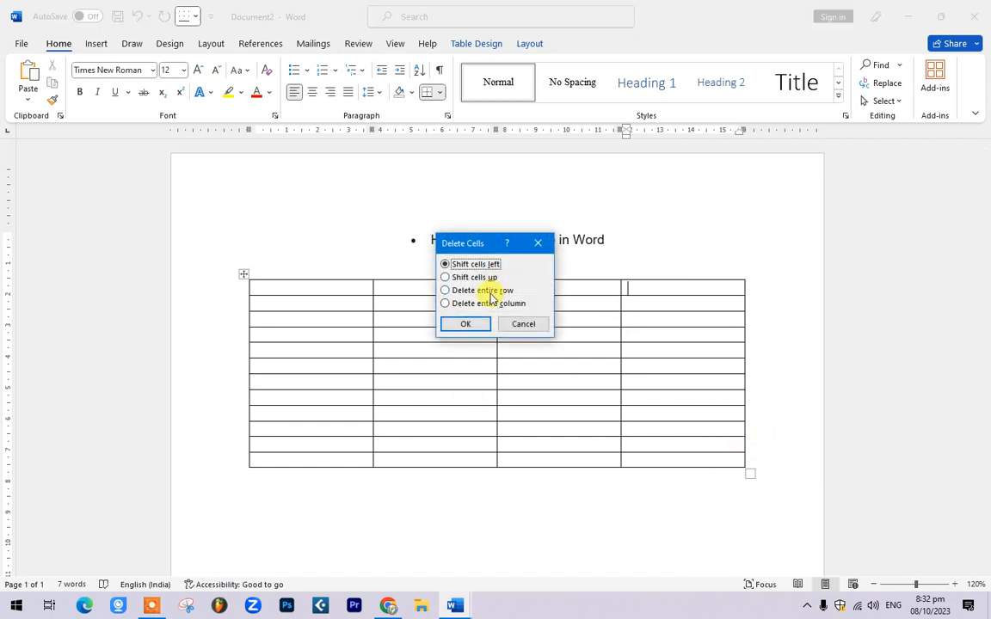
click(501, 306)
click(481, 324)
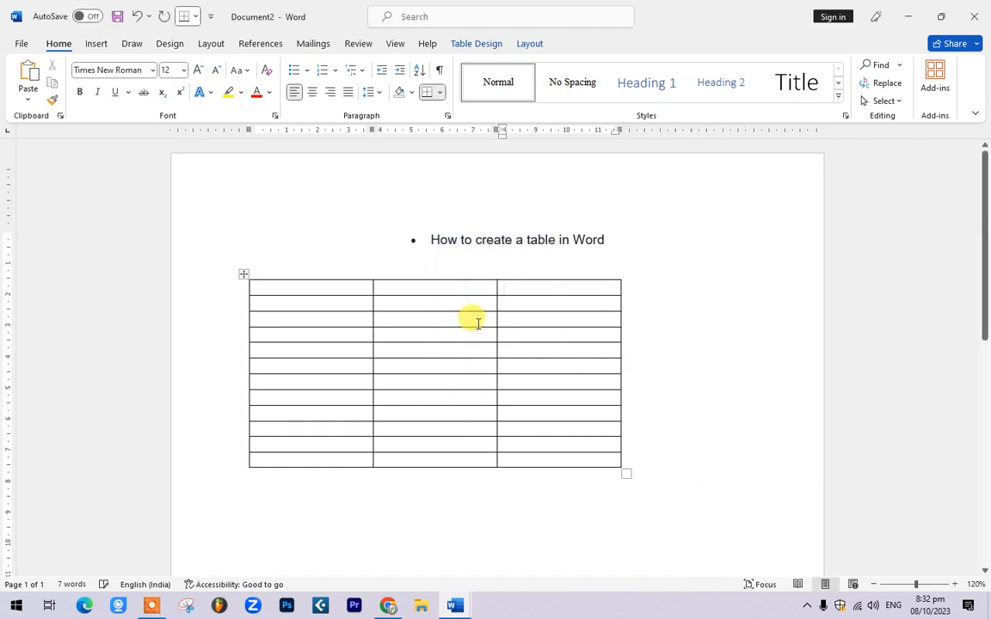
Step: Insert a new empty column to the right of the table
right_click(525, 287)
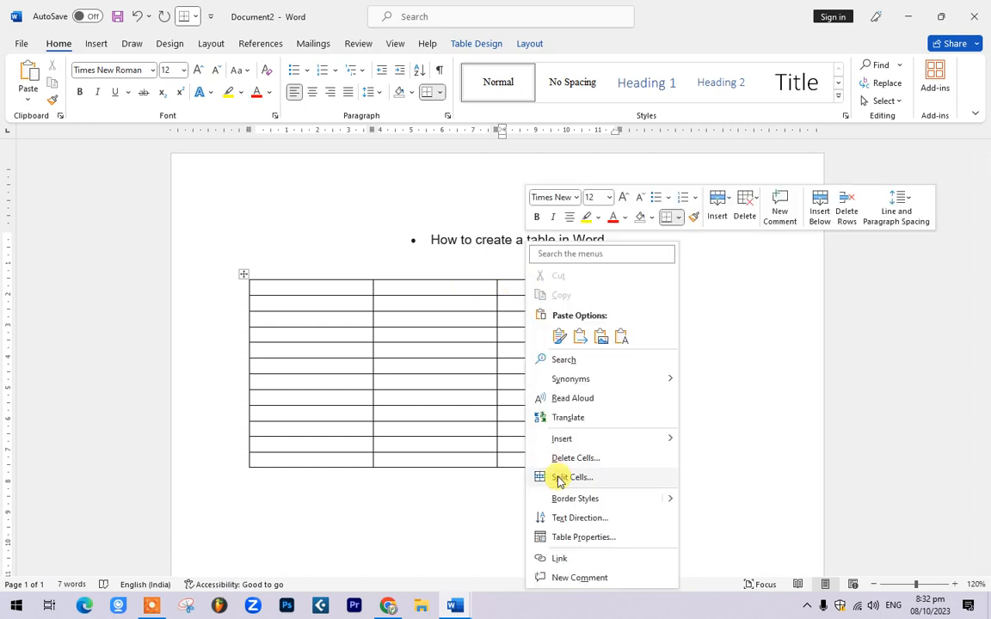
mouse_move(595, 441)
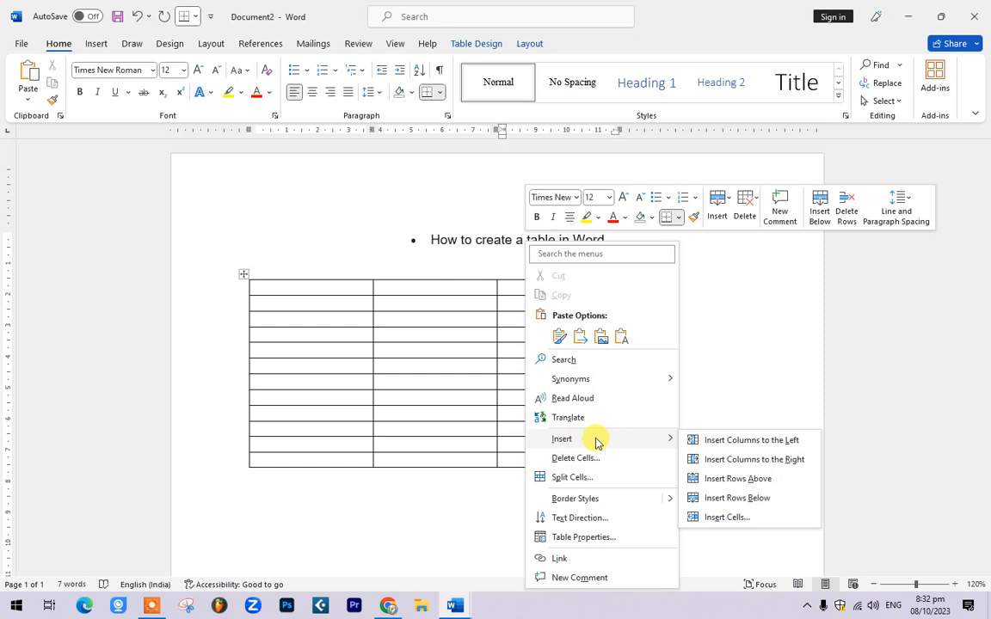
click(754, 462)
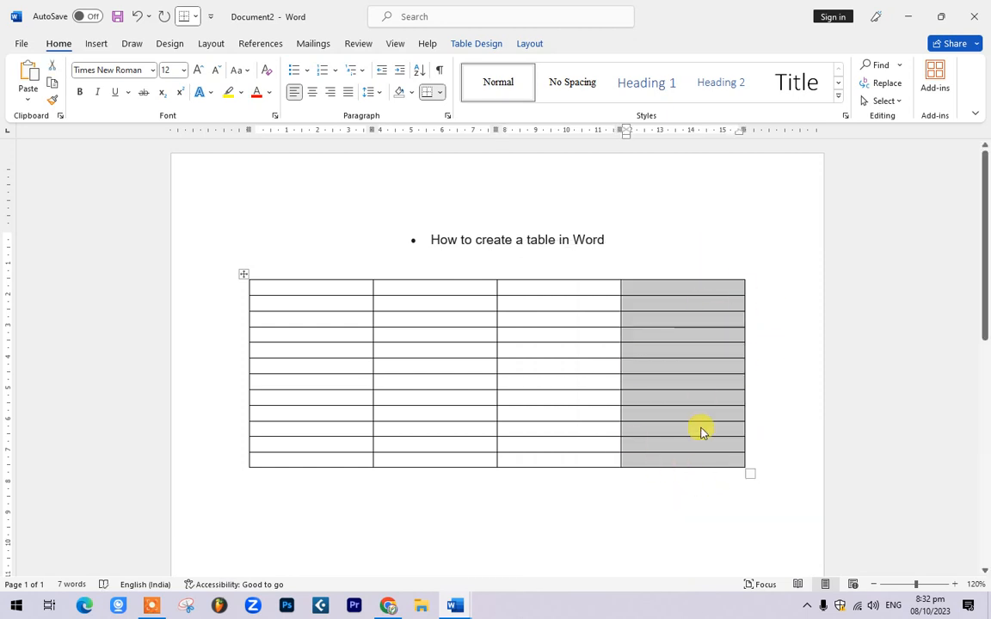
click(623, 497)
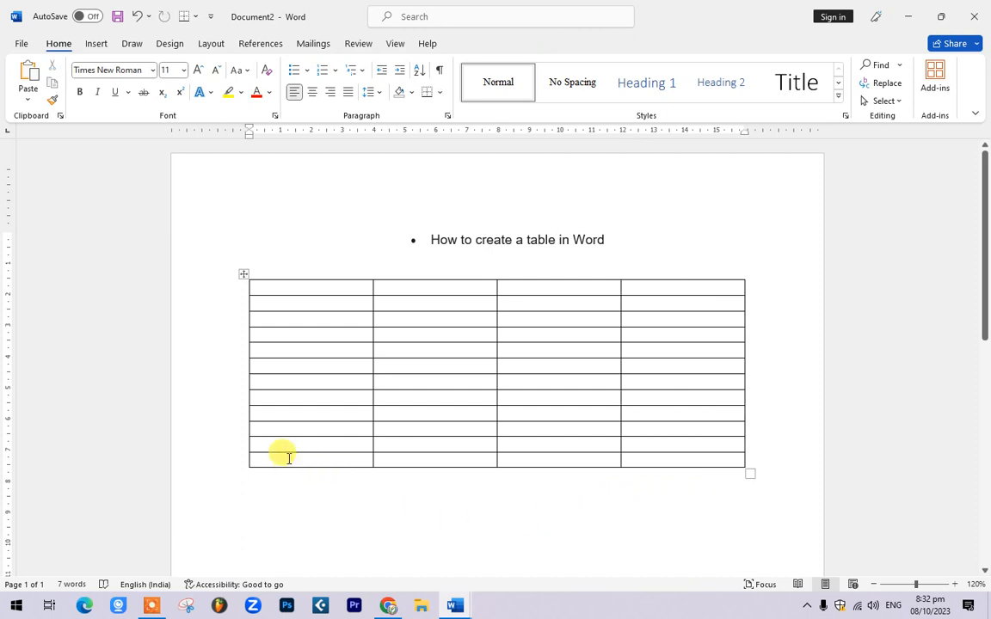
Step: Insert a new row below the table's last row
drag(283, 458, 705, 464)
right_click(703, 462)
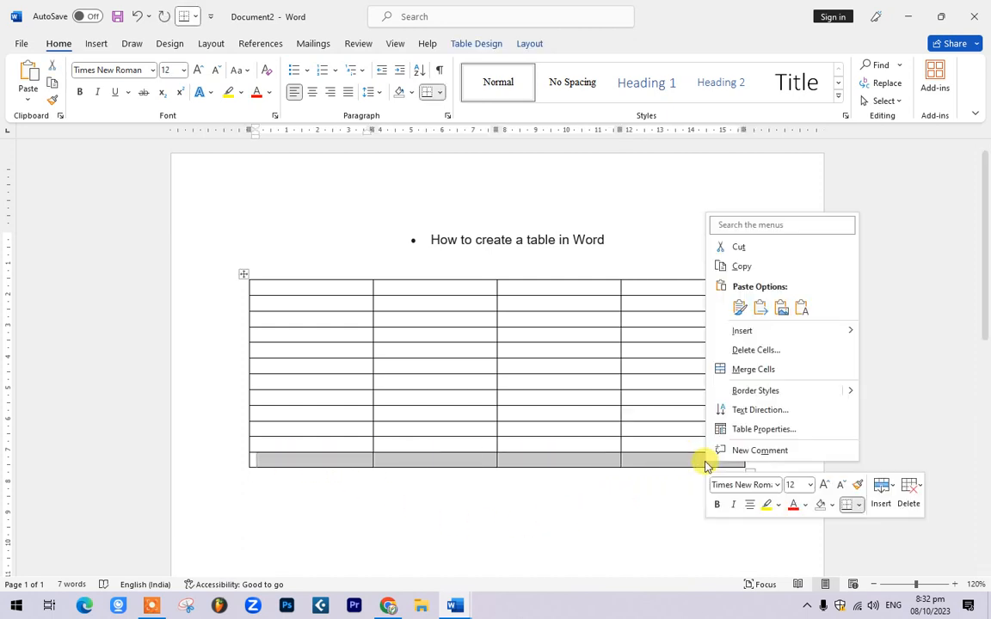
mouse_move(758, 332)
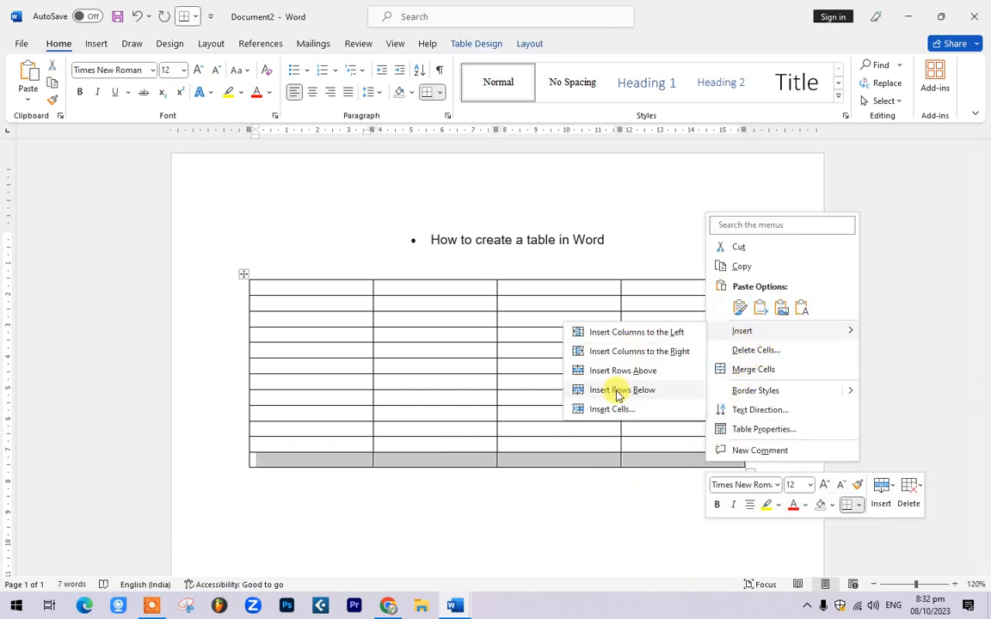
click(616, 398)
right_click(669, 476)
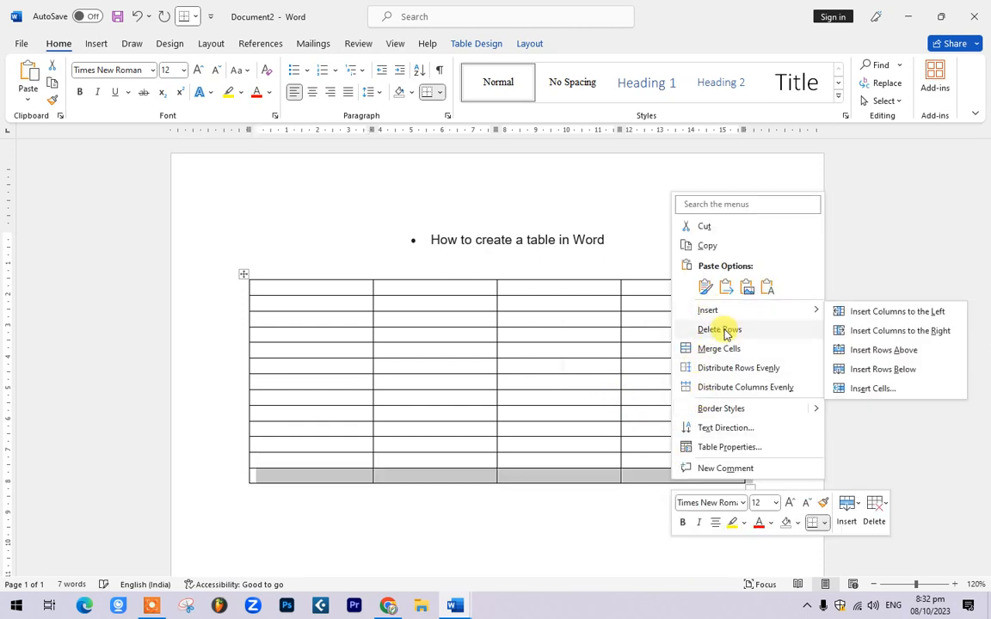
click(371, 482)
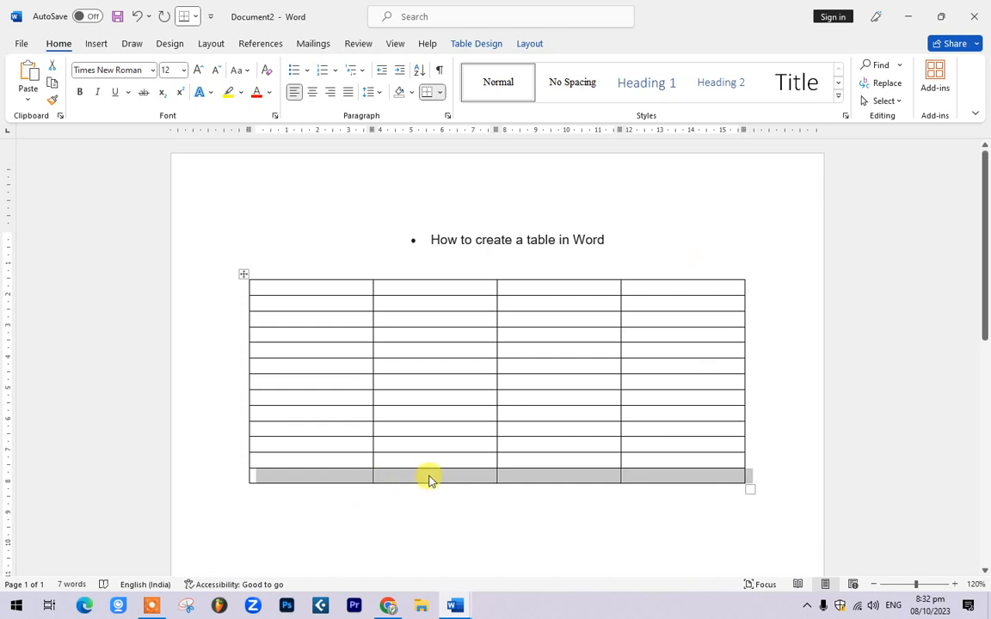
Step: Append rows from the bottom-right cell with Tab until the table reaches 20 rows
click(481, 476)
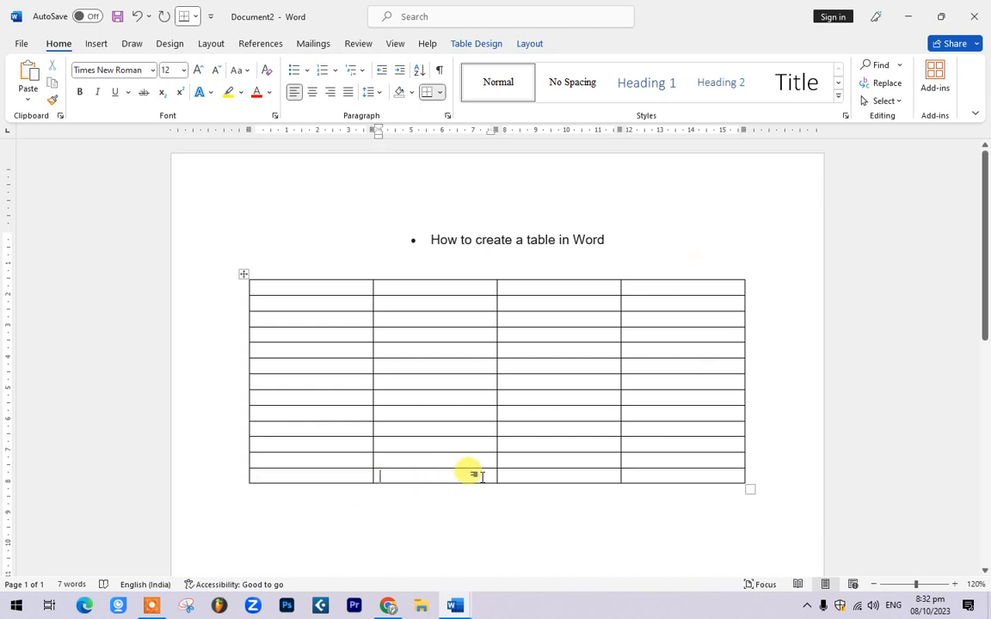
click(673, 476)
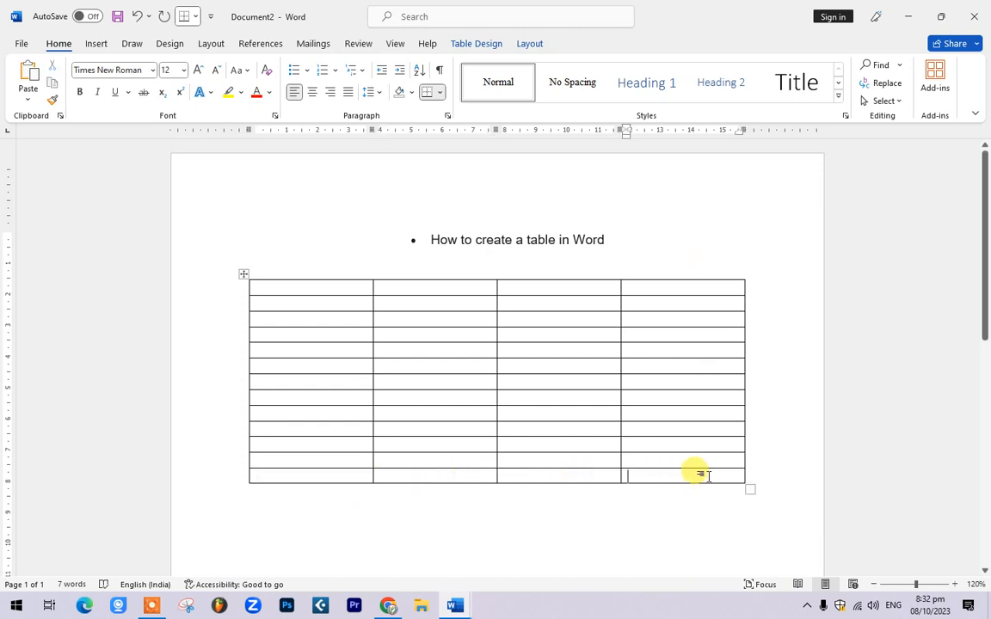
key(Tab)
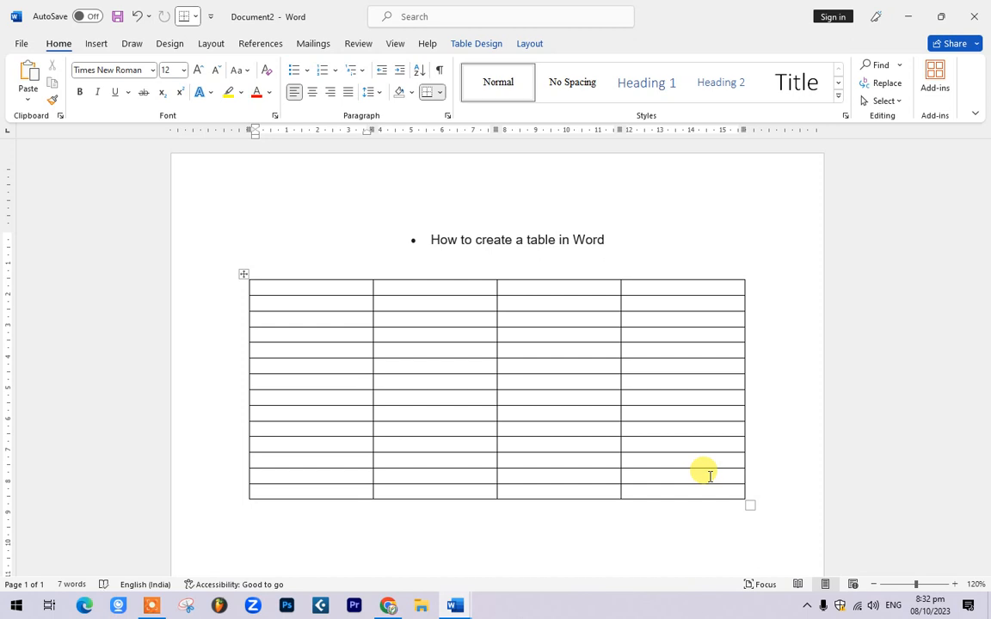
key(Tab)
key(Tab)
key(Tab)
key(Tab)
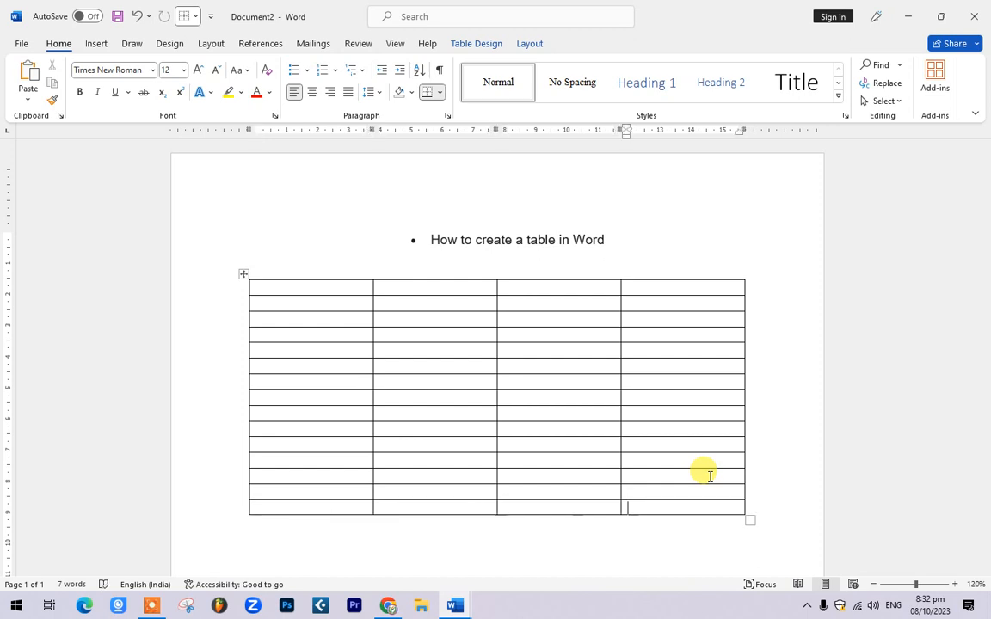
key(Tab)
key(Tab)
scroll(632, 503, down, 2)
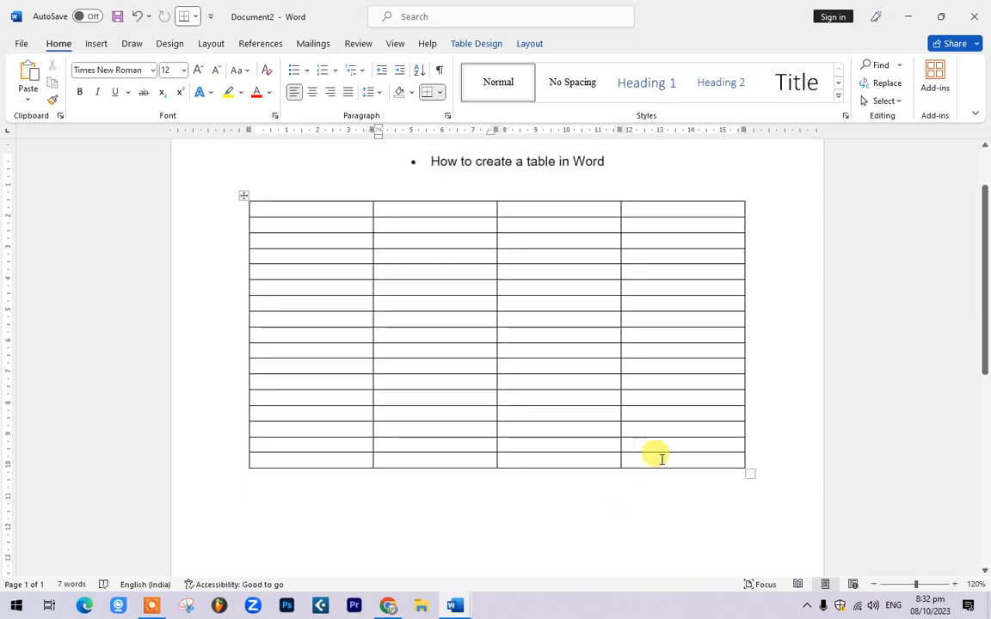
key(Tab)
key(Tab)
key(Tab)
key(Tab)
key(Tab)
key(Tab)
key(Tab)
key(Tab)
key(Tab)
key(Tab)
key(Tab)
key(Tab)
scroll(646, 480, up, 2)
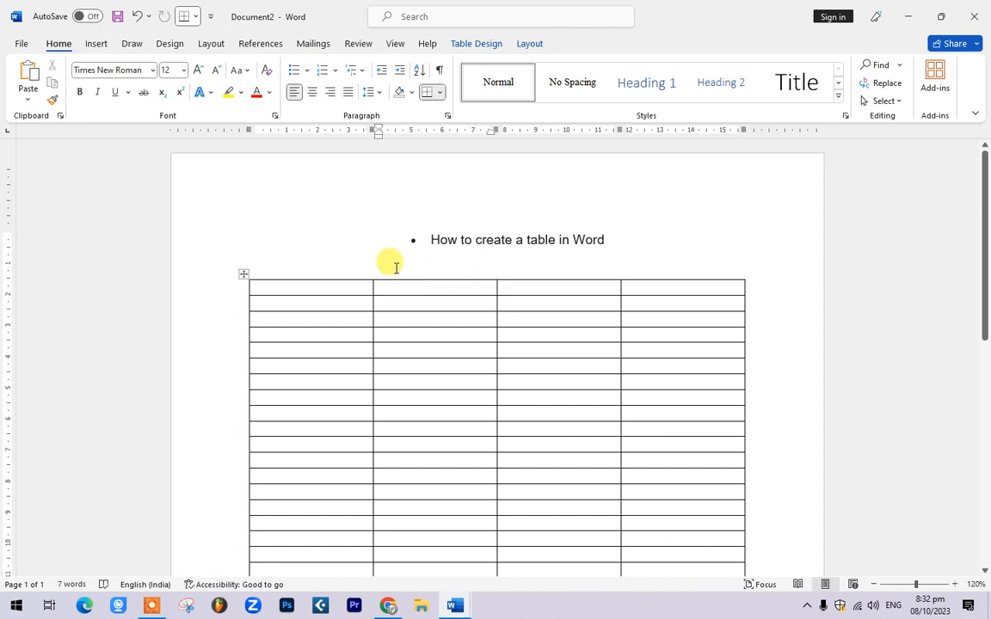
Step: Apply the orange banded grid style from the Table Design styles gallery
drag(293, 286, 672, 276)
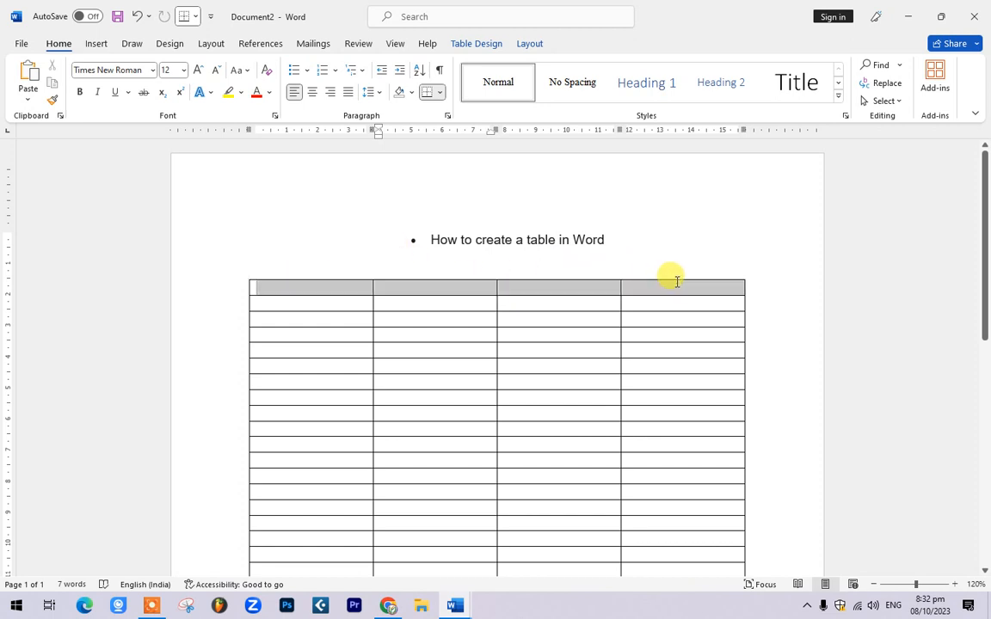
click(530, 44)
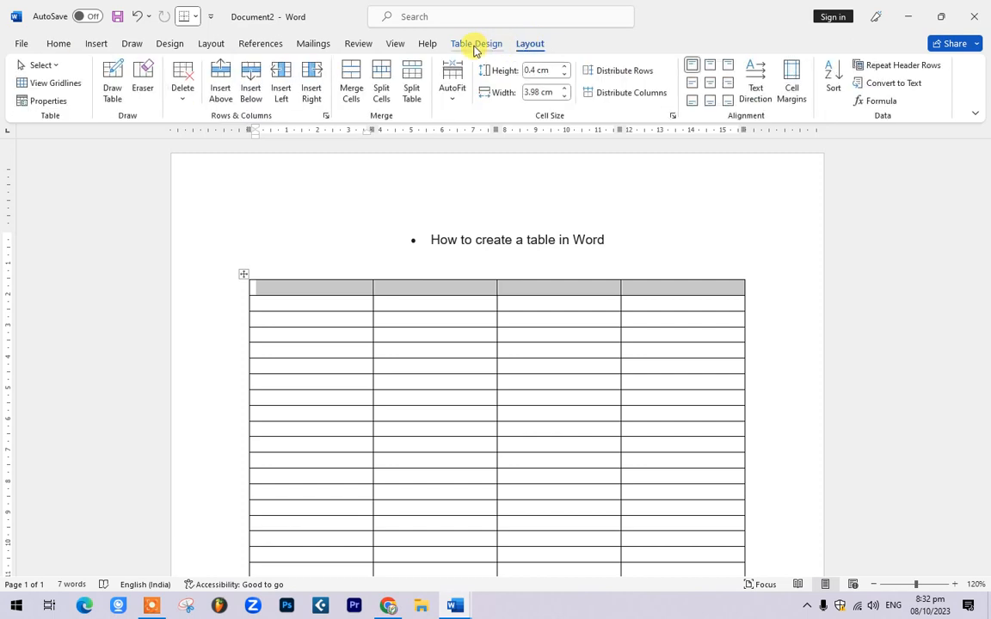
click(473, 45)
click(528, 101)
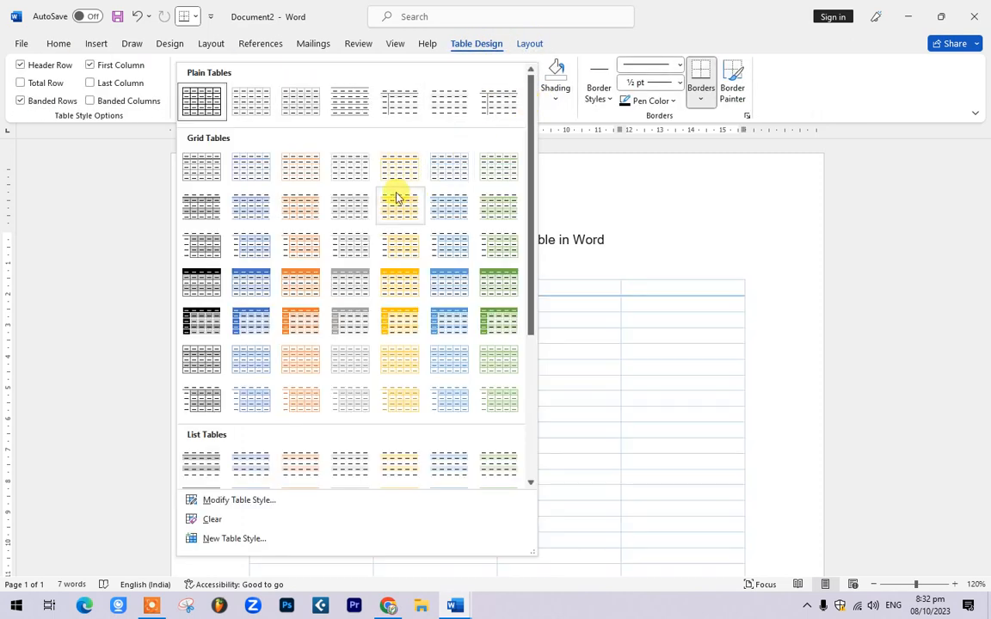
click(299, 203)
click(425, 350)
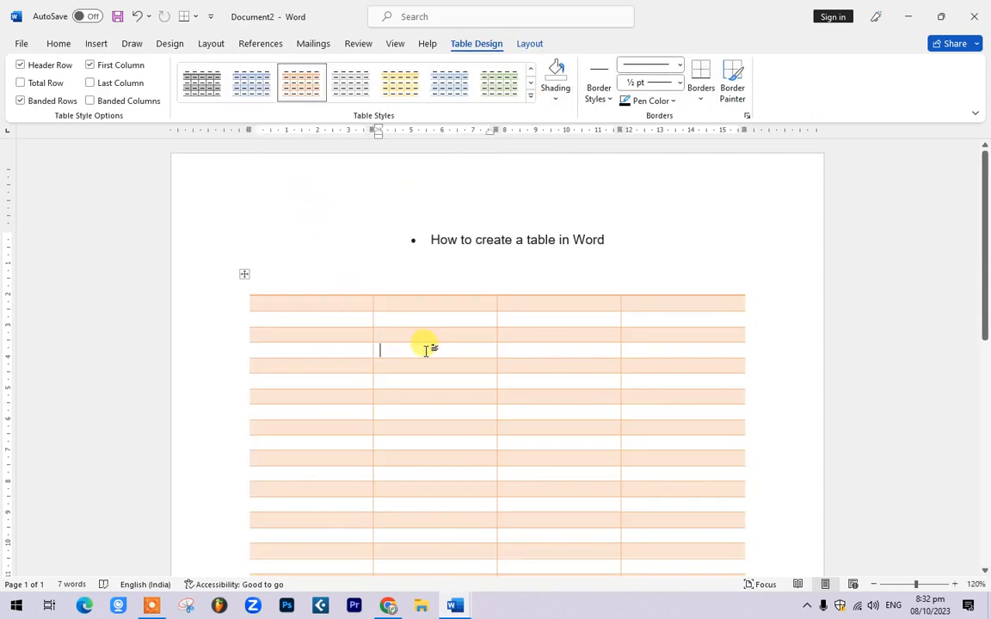
scroll(425, 350, down, 3)
mouse_move(462, 608)
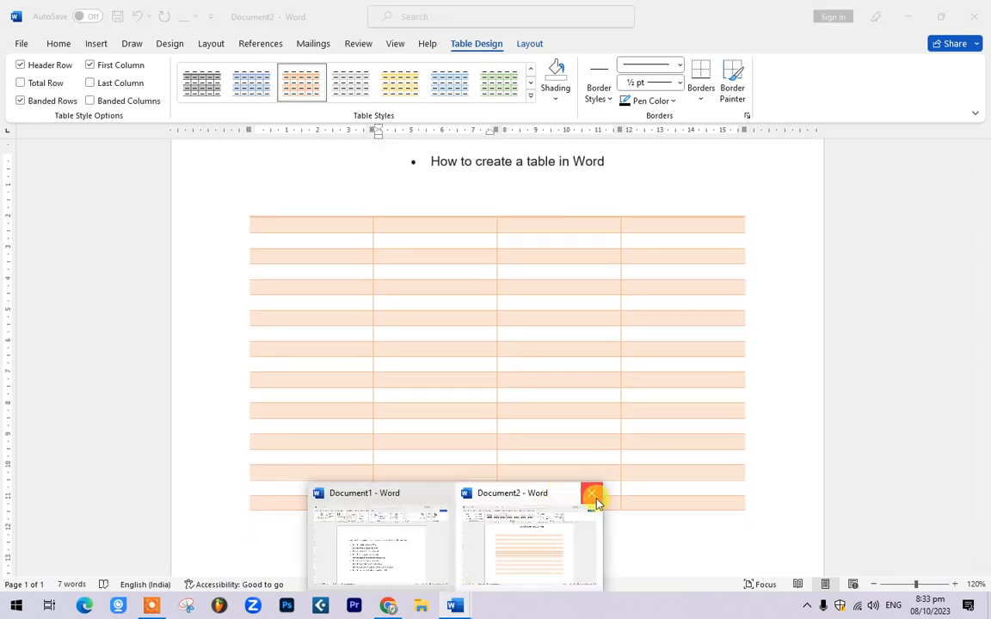
Step: Close Document2 without saving its changes
click(593, 495)
click(572, 336)
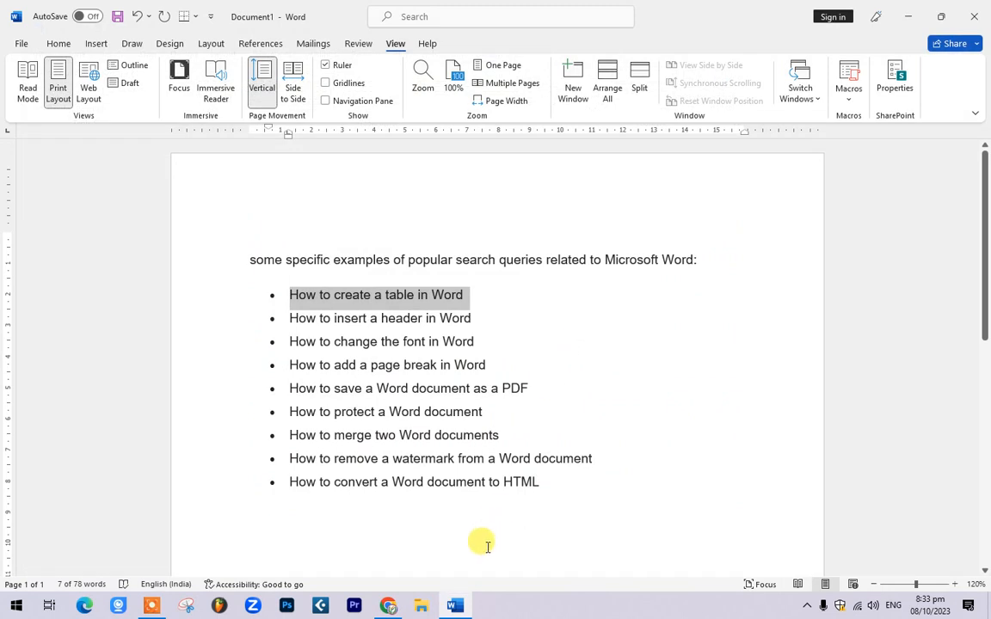
click(486, 331)
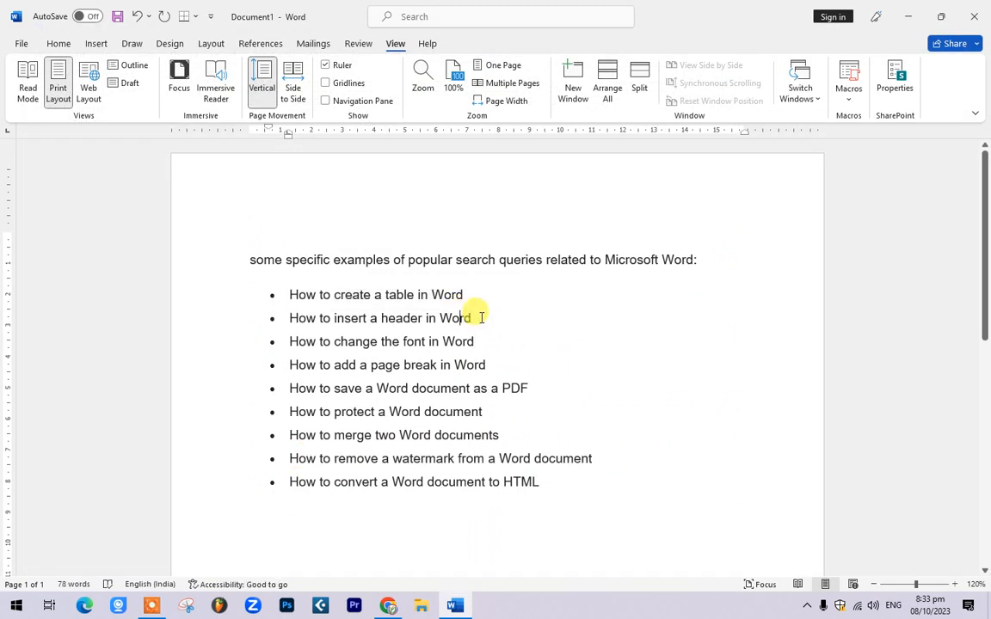
Step: Select the line 'How to insert a header in Word' in Document1
drag(477, 317, 296, 314)
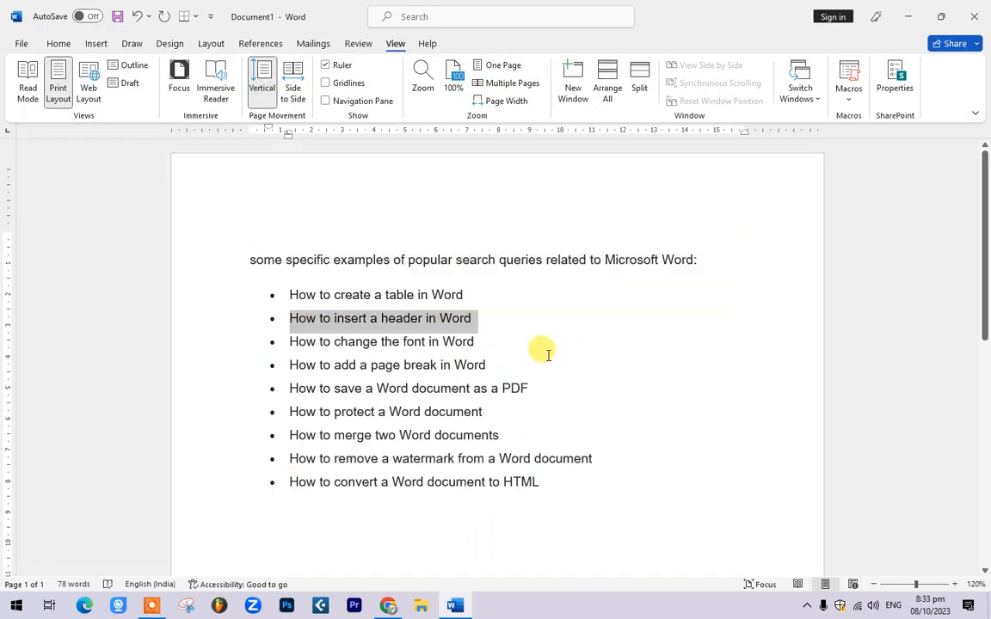
scroll(509, 385, down, 1)
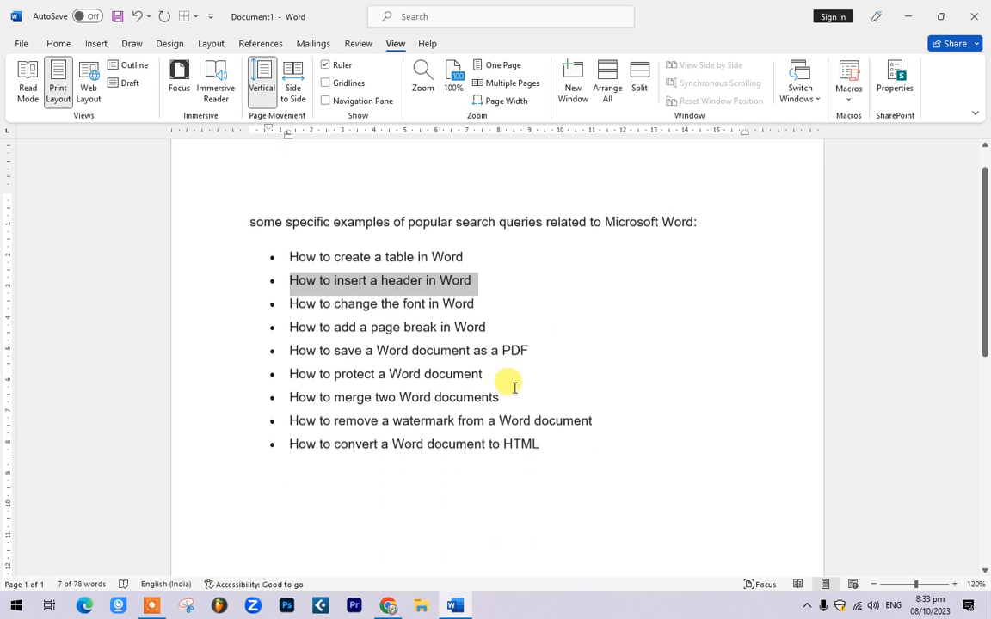
scroll(276, 248, up, 1)
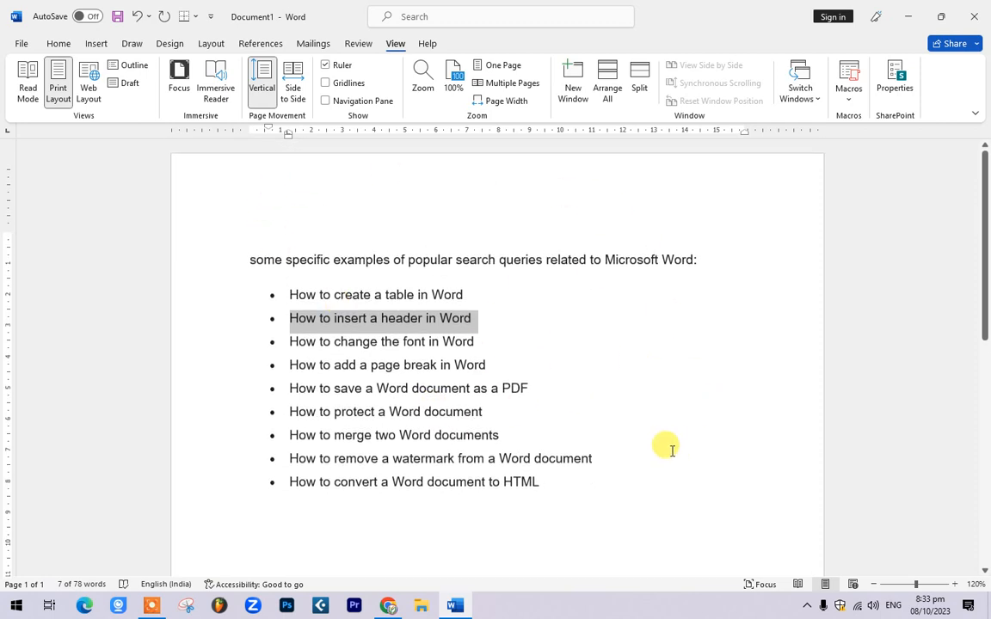
scroll(593, 395, down, 3)
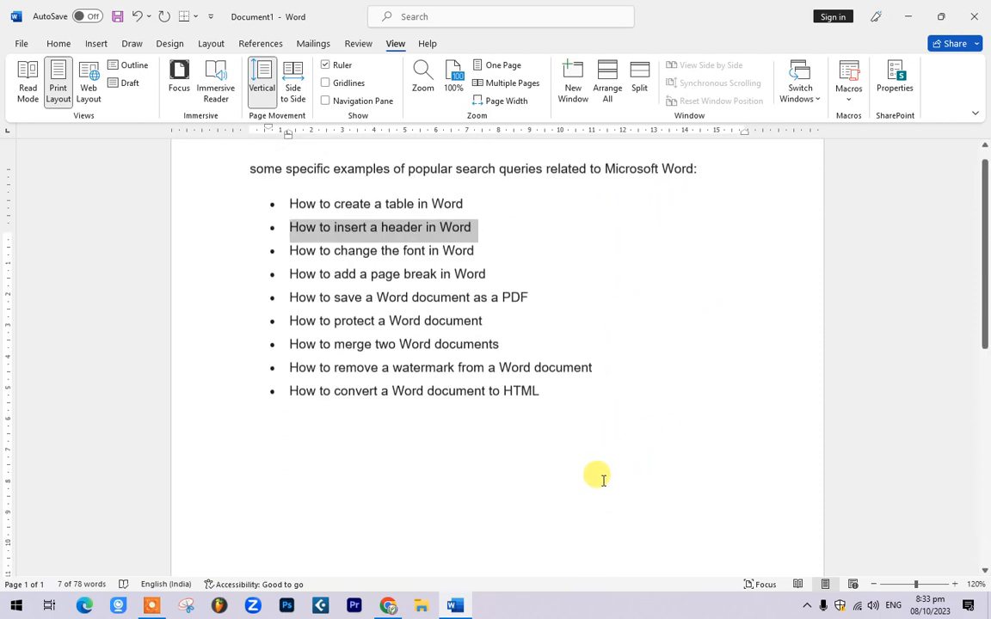
scroll(602, 480, up, 3)
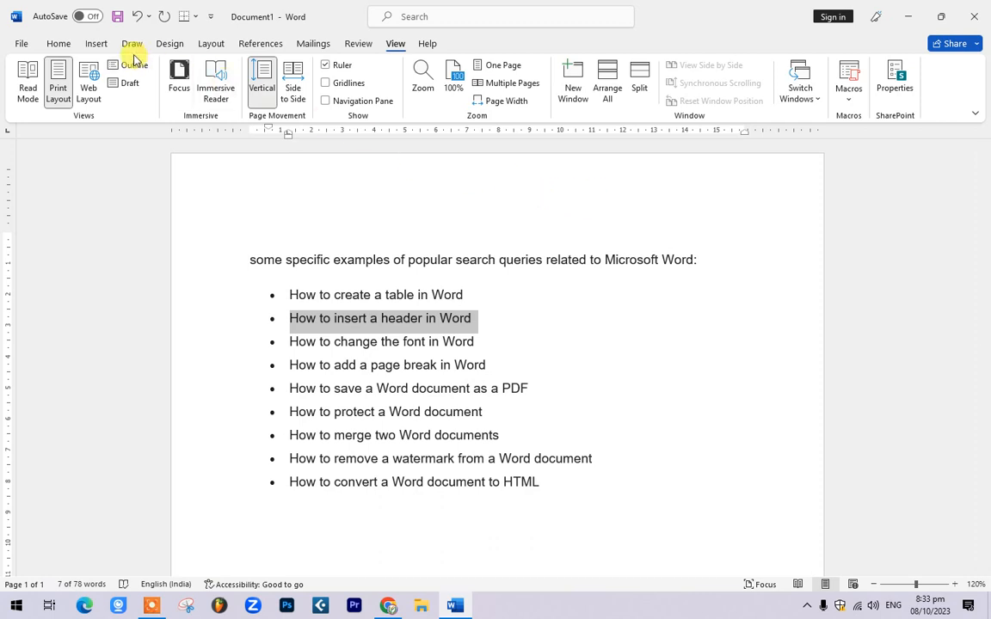
Step: Insert the Blank built-in header from the Header gallery
click(96, 43)
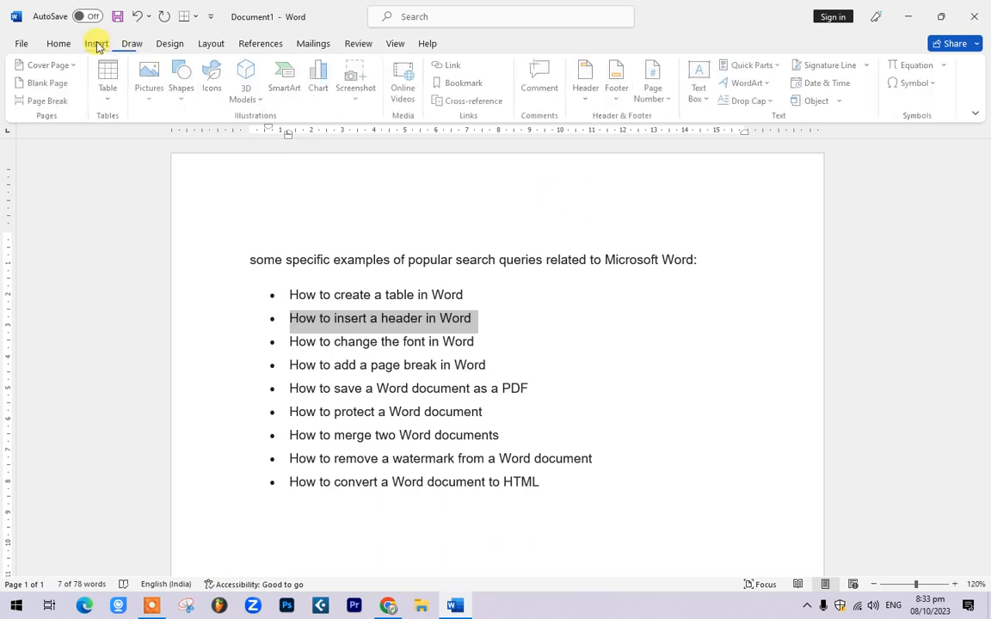
click(588, 90)
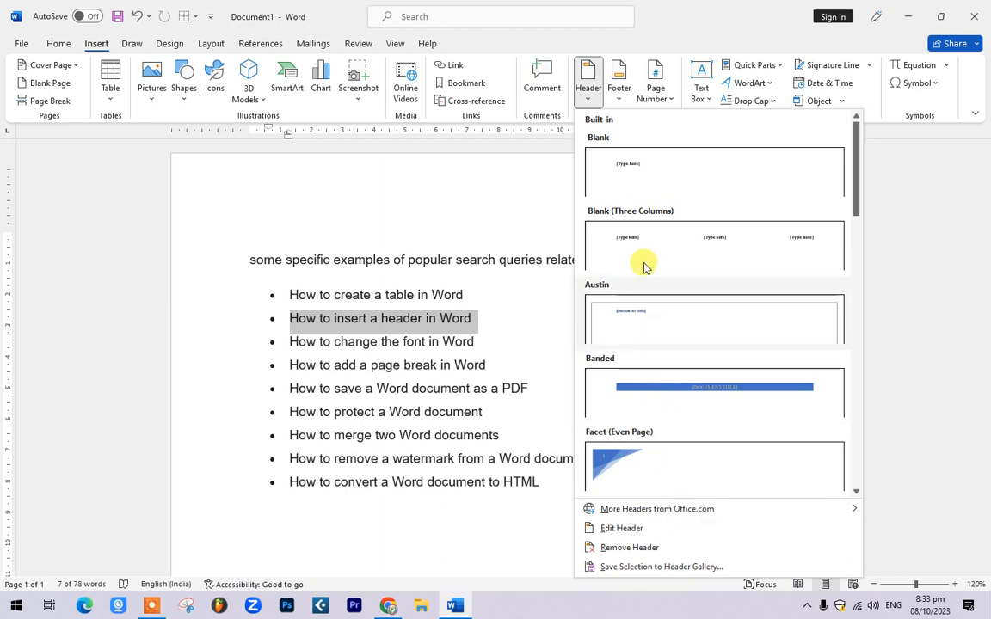
click(651, 175)
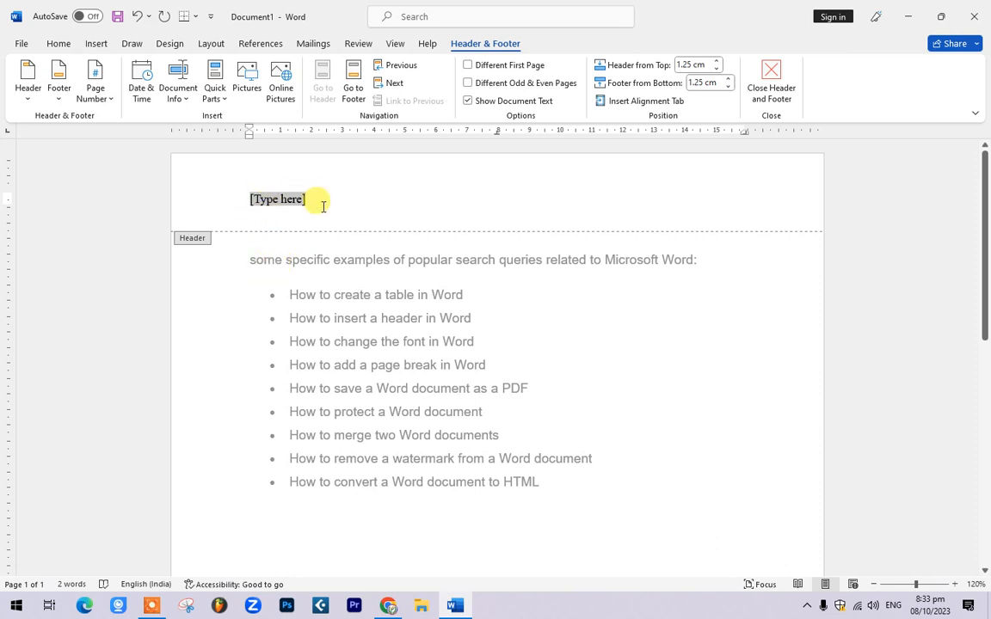
Step: Replace the header placeholder with 'HIND STUDY POINT', centred and enlarged
key(Delete)
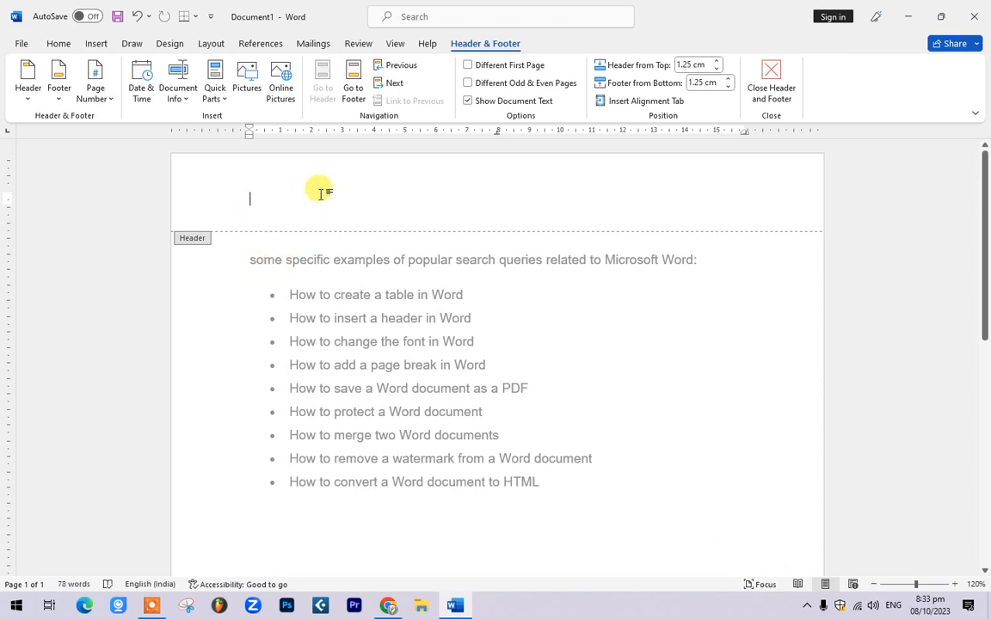
text(hin)
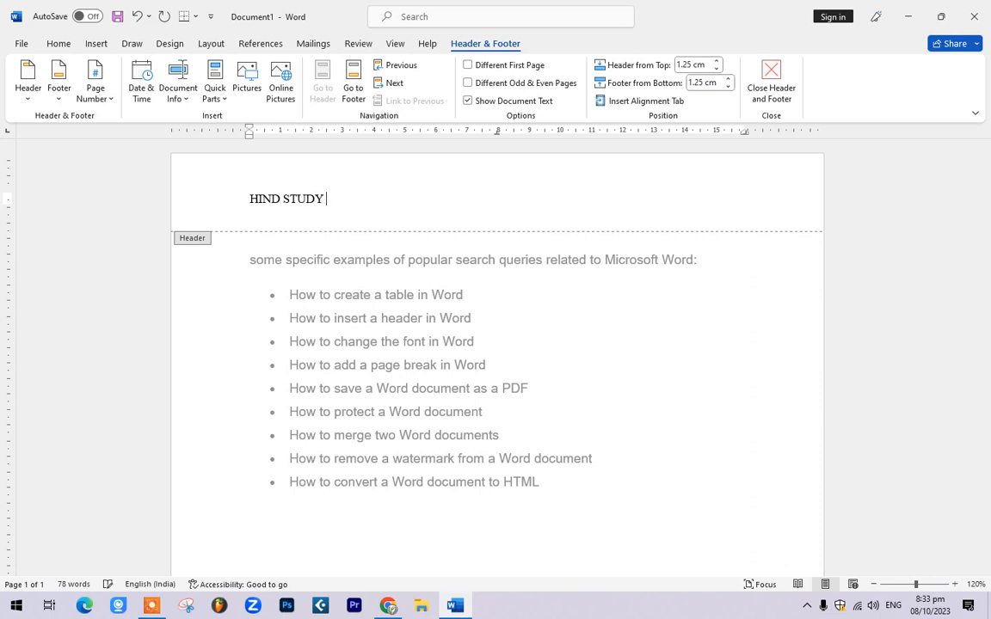
text(T)
triple_click(317, 194)
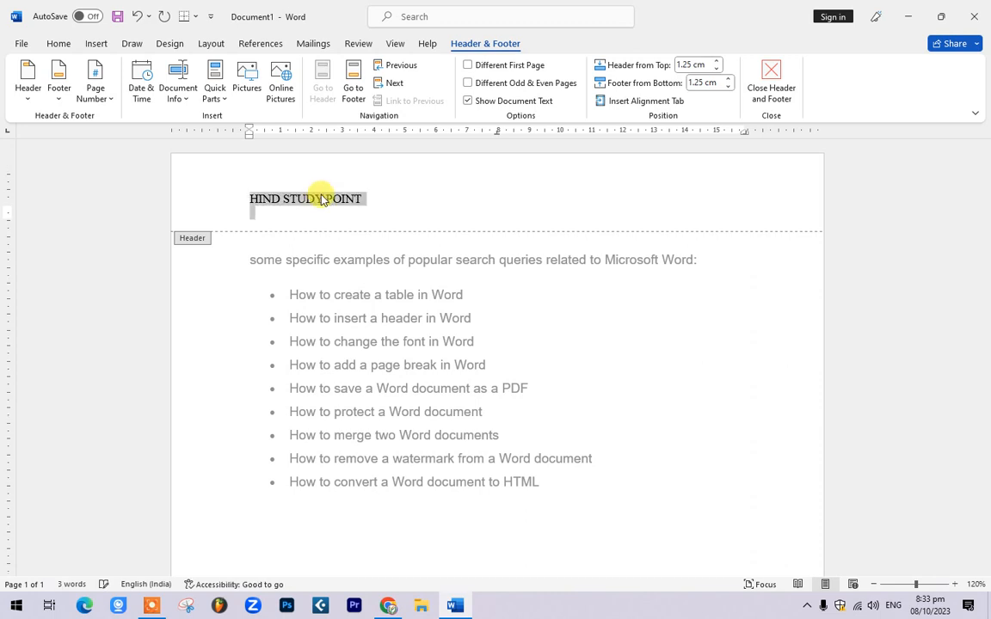
key(ctrl+e)
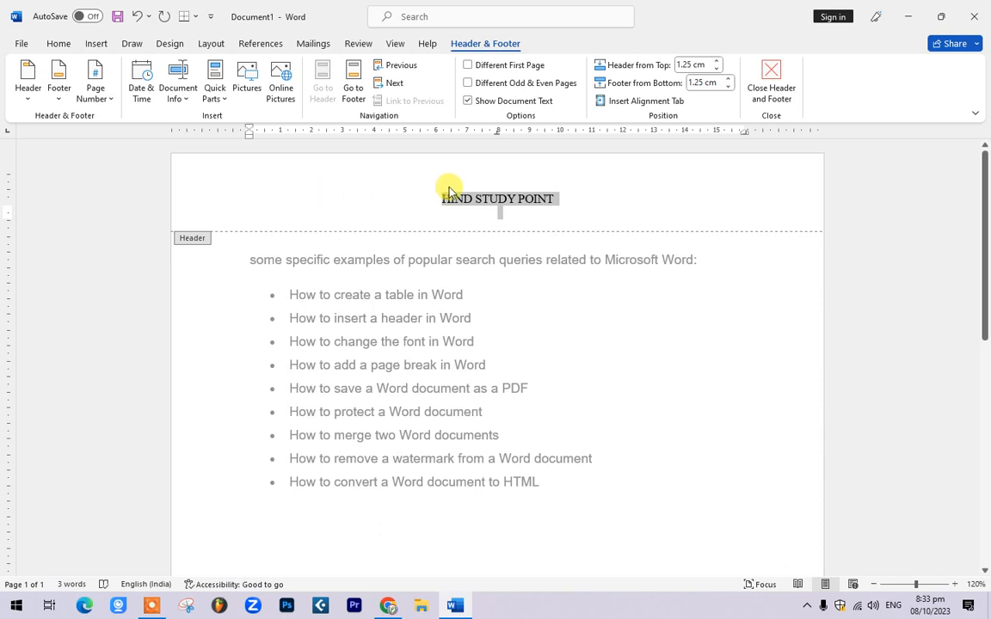
key(ctrl+bracketright)
key(ctrl+bracketright)
key(ctrl+bracketright)
key(ctrl+bracketright)
key(ctrl+bracketright)
key(ctrl+bracketright)
key(ctrl+bracketright)
key(ctrl+bracketright)
key(ctrl+bracketright)
key(ctrl+bracketright)
key(ctrl+bracketright)
key(ctrl+bracketright)
key(ctrl+bracketright)
key(ctrl+bracketright)
key(ctrl+bracketright)
key(ctrl+bracketright)
key(ctrl+bracketright)
key(ctrl+bracketright)
key(ctrl+bracketright)
key(ctrl+bracketright)
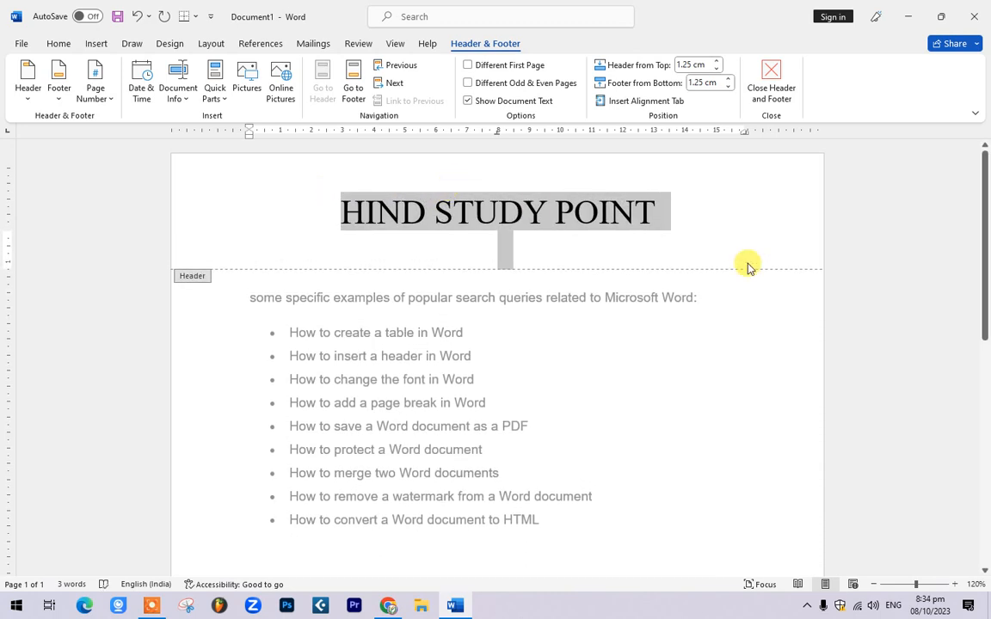
Step: Delete the empty line under the header title, then return to the header
click(609, 254)
key(BackSpace)
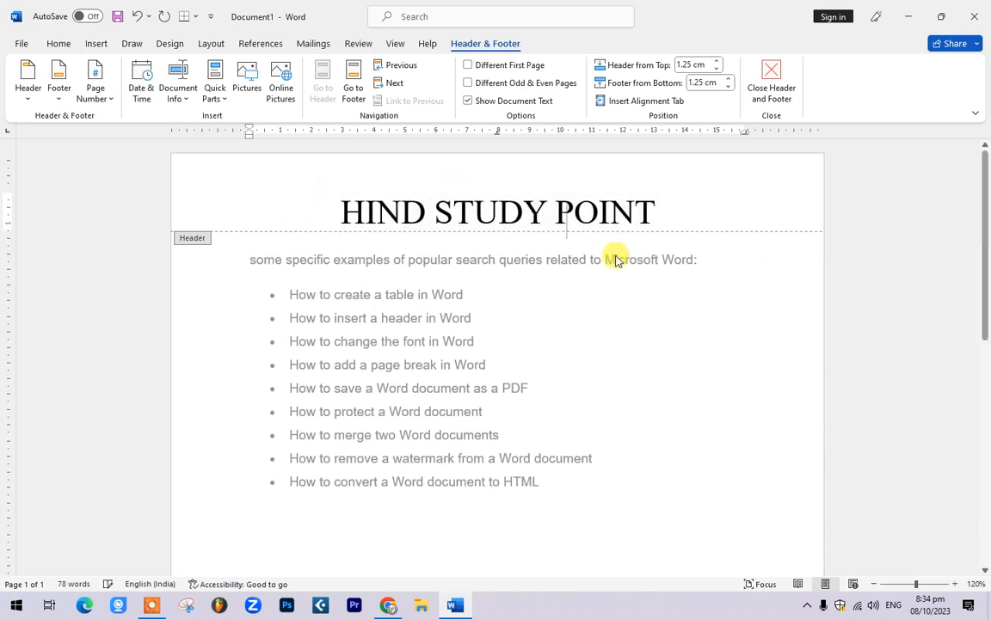
scroll(578, 315, down, 1)
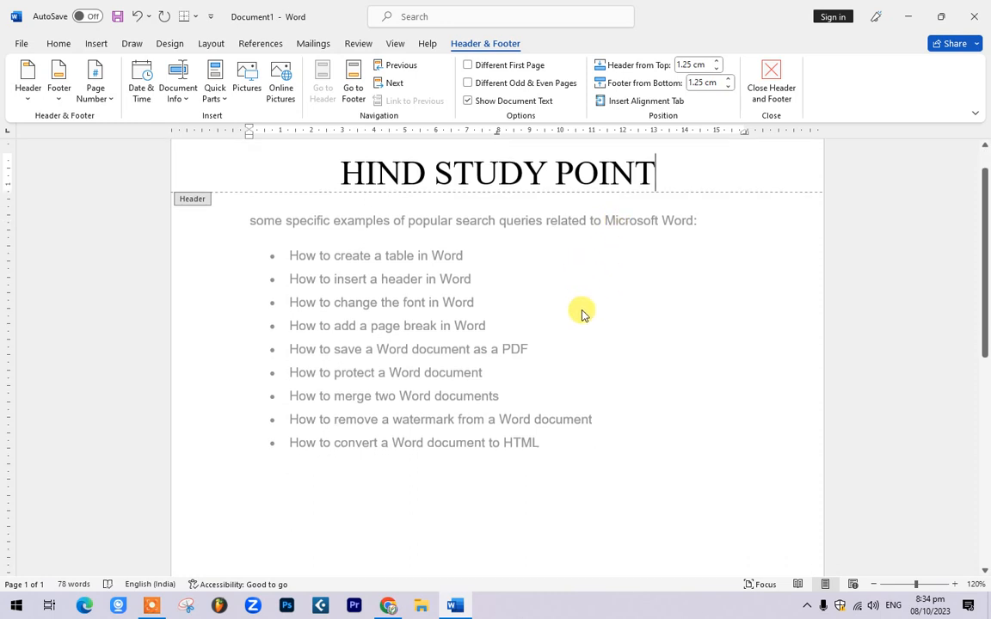
double_click(581, 306)
click(675, 181)
double_click(675, 181)
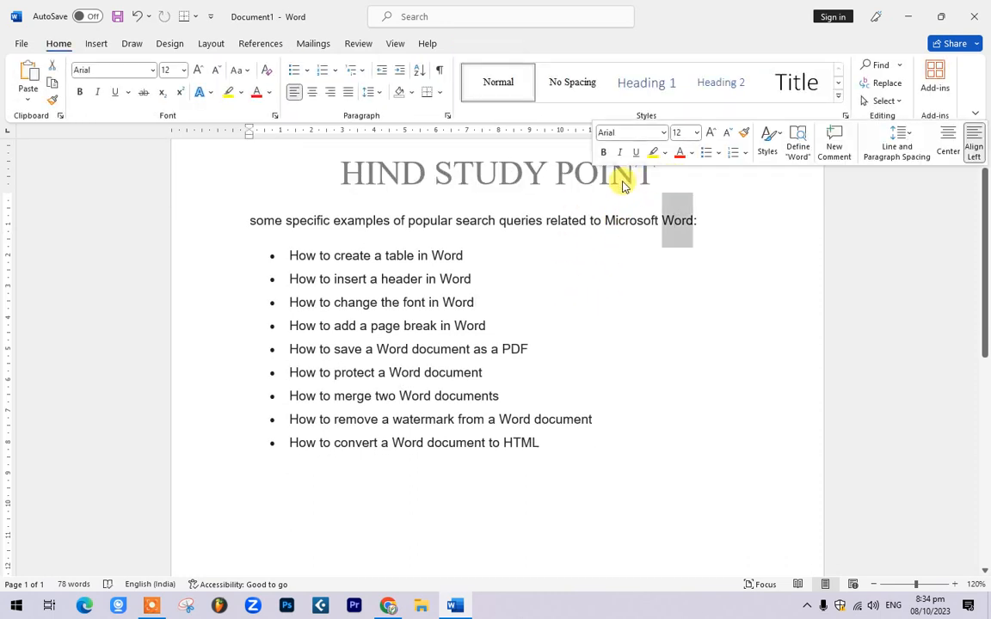
click(642, 272)
double_click(653, 177)
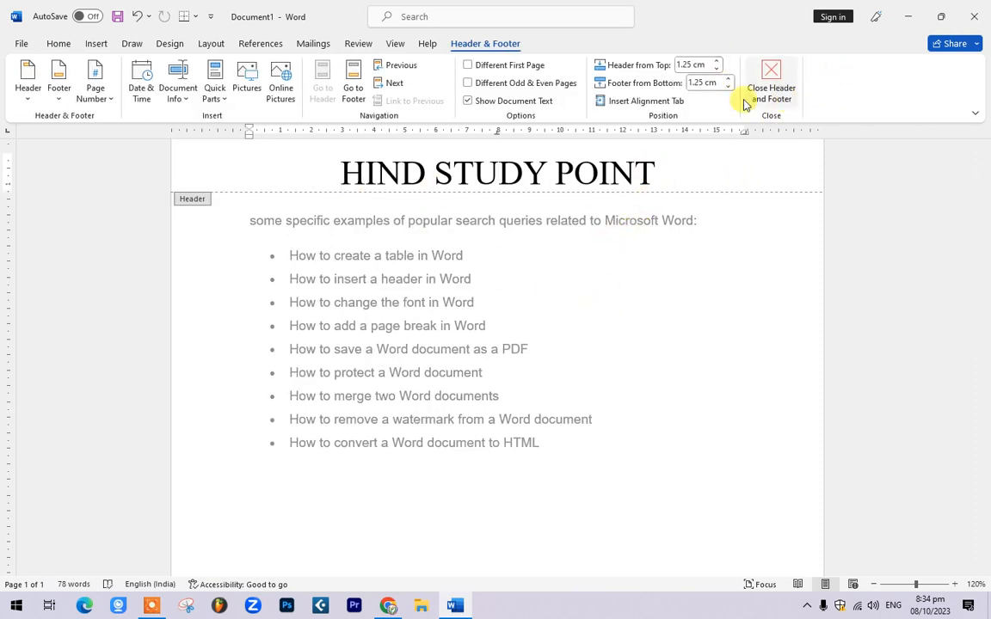
scroll(818, 391, up, 1)
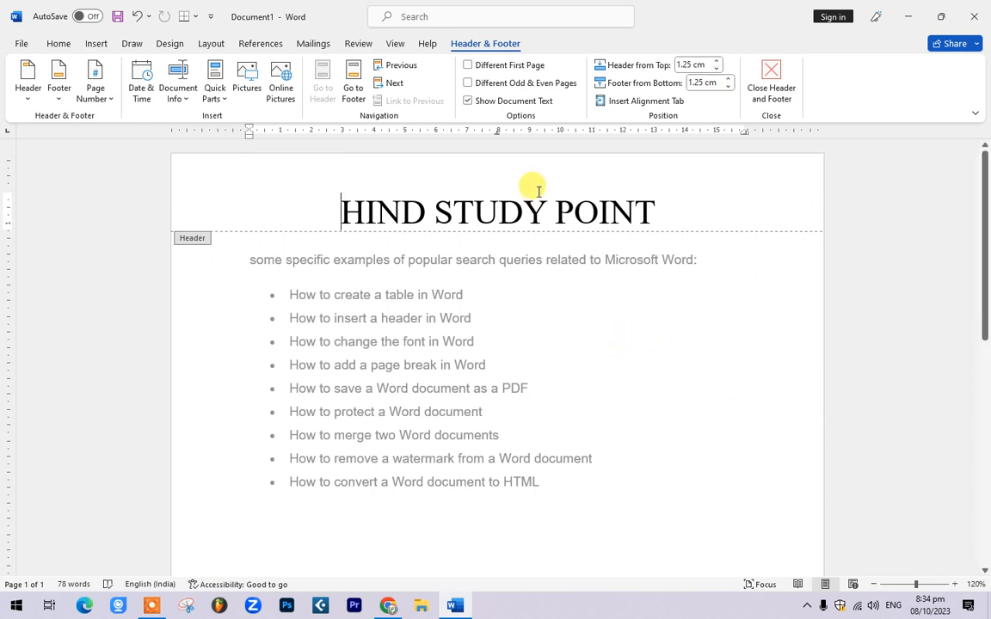
Step: Close the header and insert a page break after the list
click(770, 79)
scroll(567, 292, down, 5)
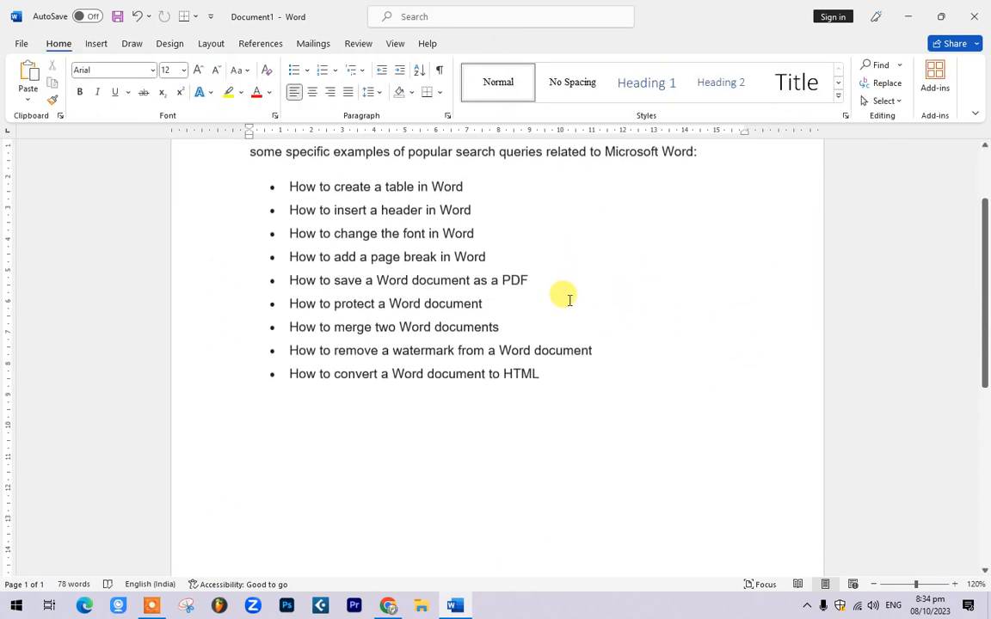
scroll(577, 302, down, 4)
scroll(579, 302, down, 4)
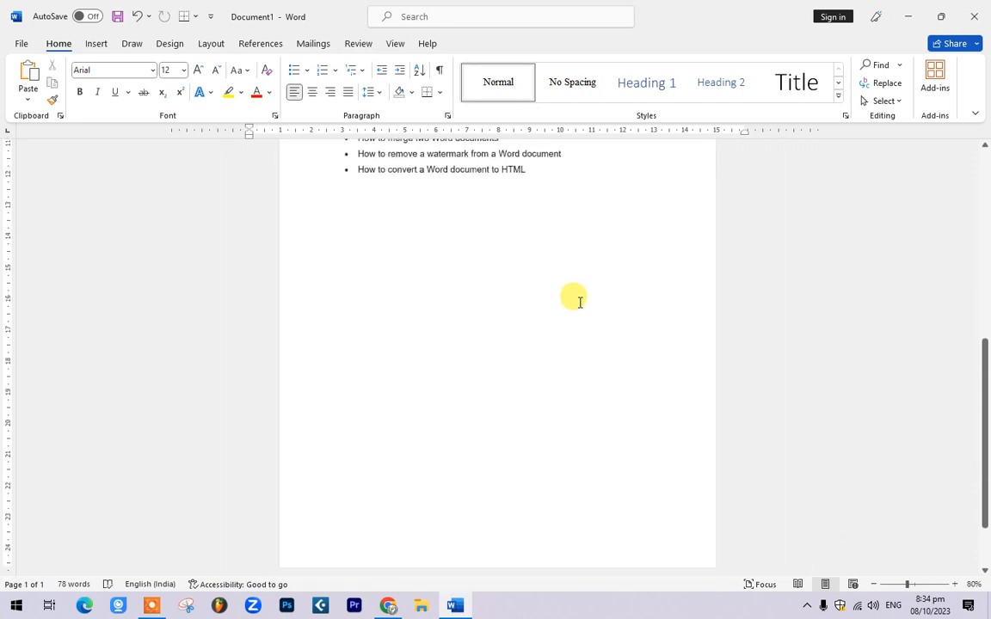
scroll(579, 302, up, 3)
click(588, 430)
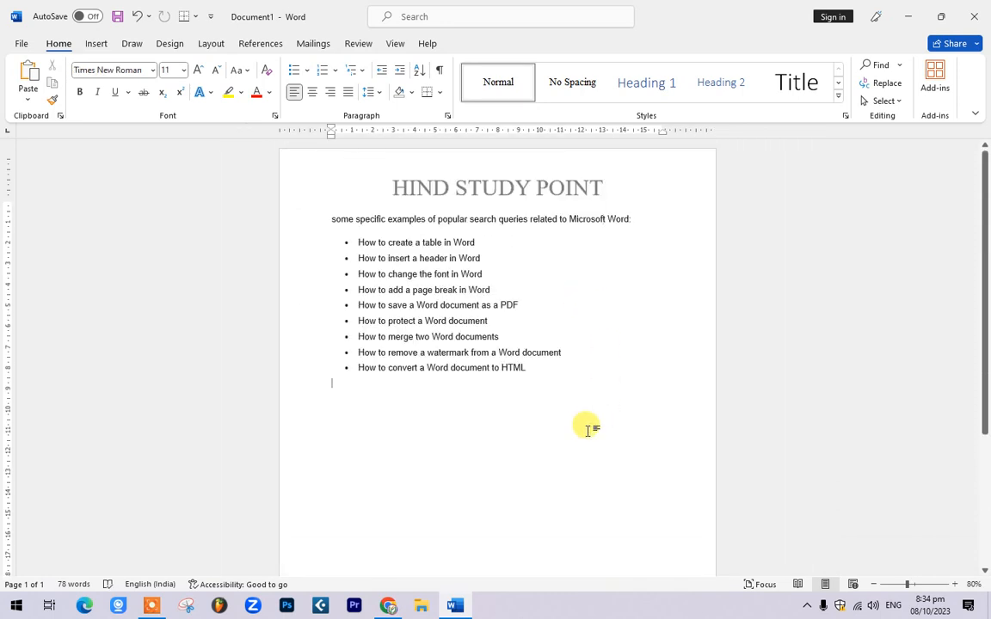
key(ctrl+Return)
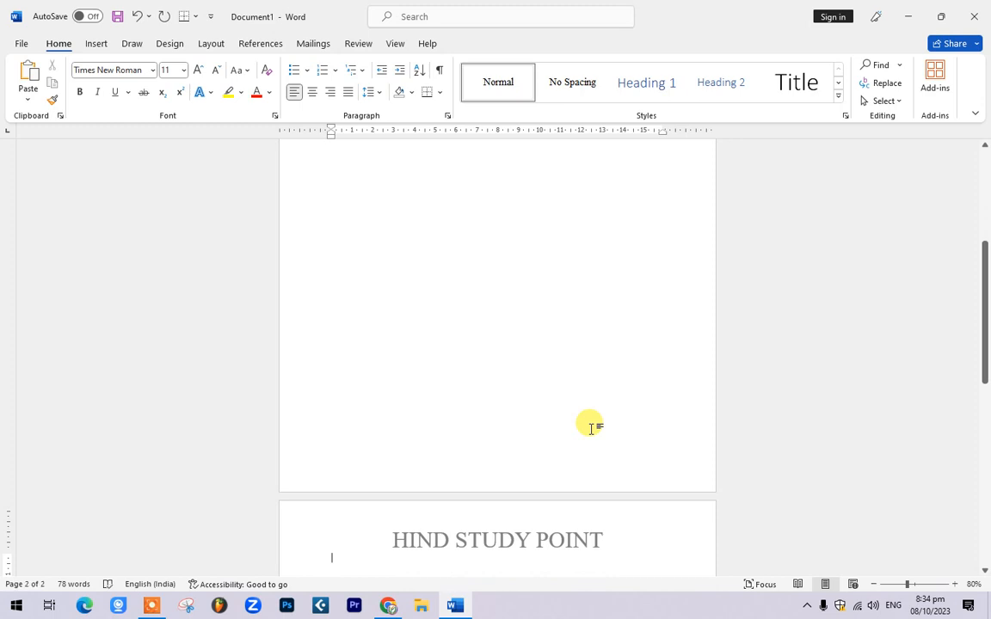
Step: Insert a second page break so the document has a third page
scroll(590, 427, down, 5)
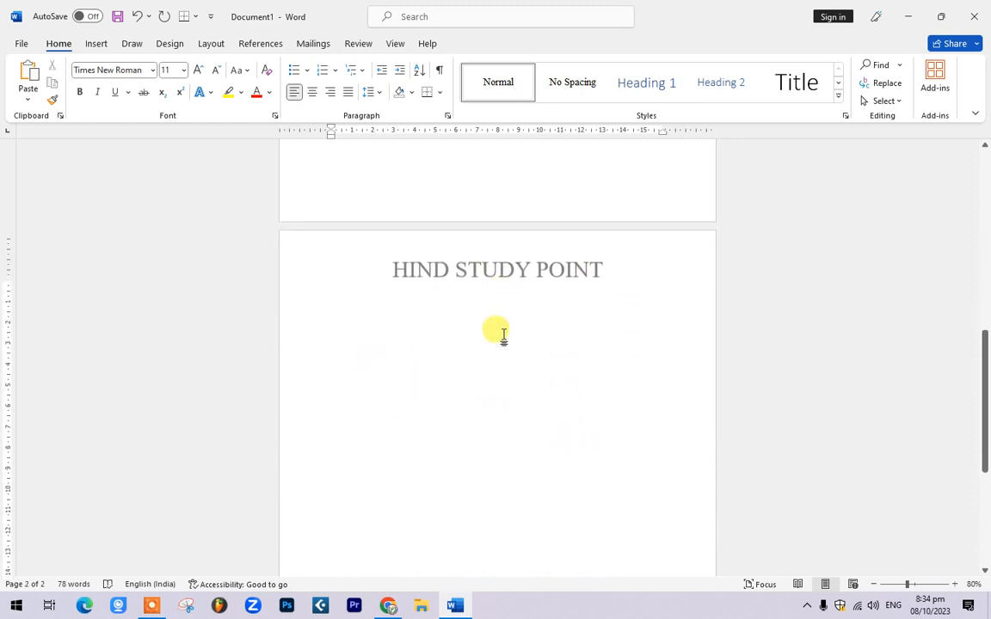
scroll(503, 335, down, 6)
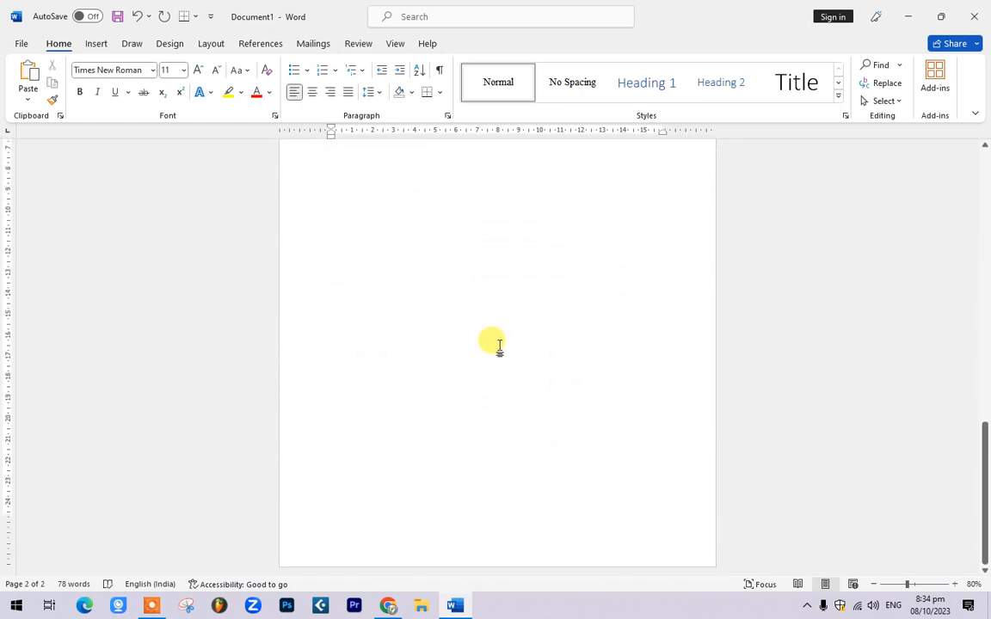
ctrl+scroll(499, 345, down, 5)
key(ctrl+Return)
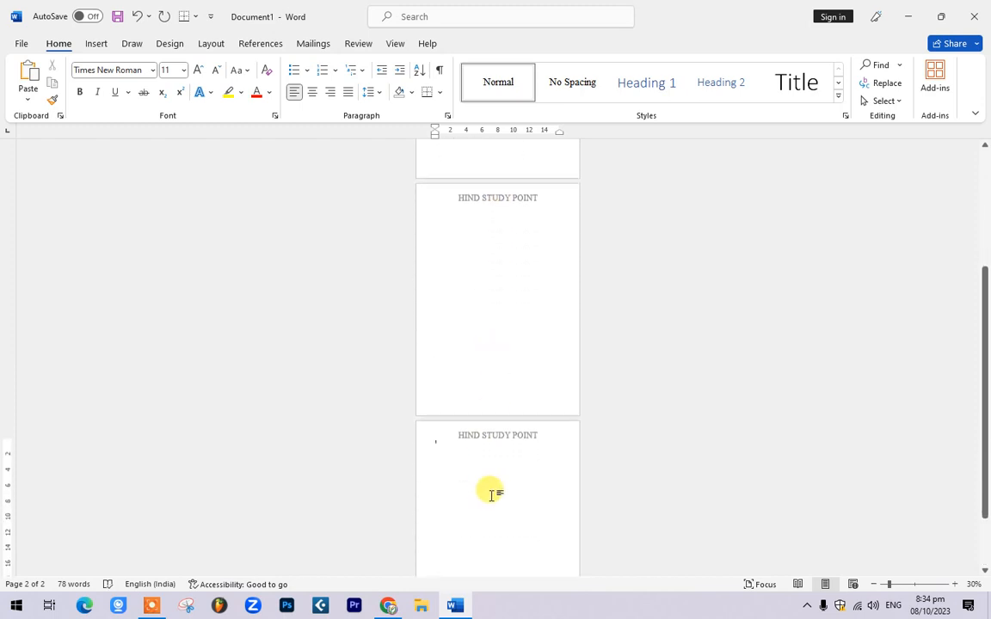
click(395, 43)
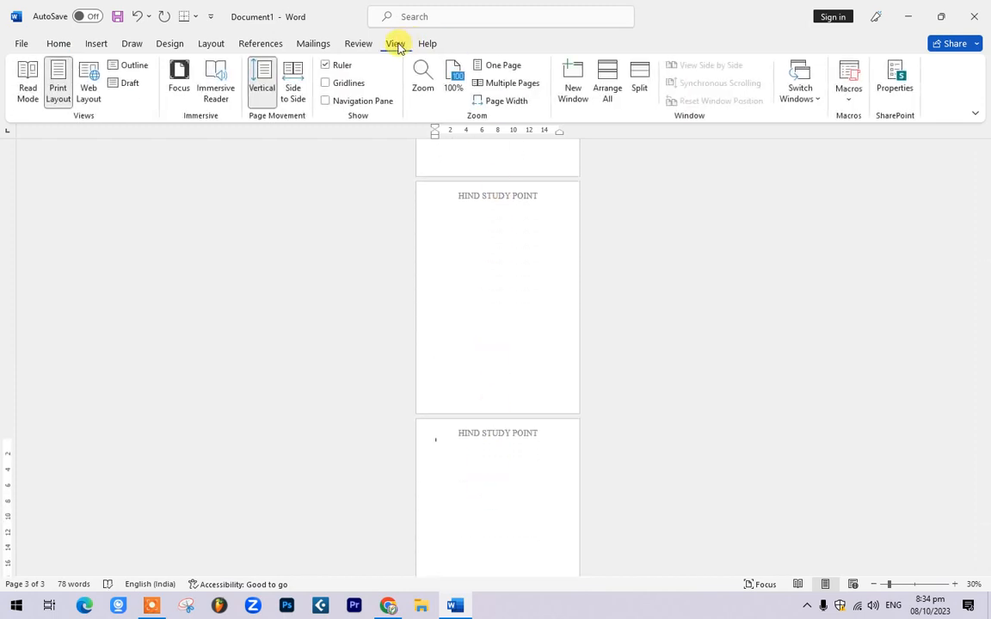
click(291, 88)
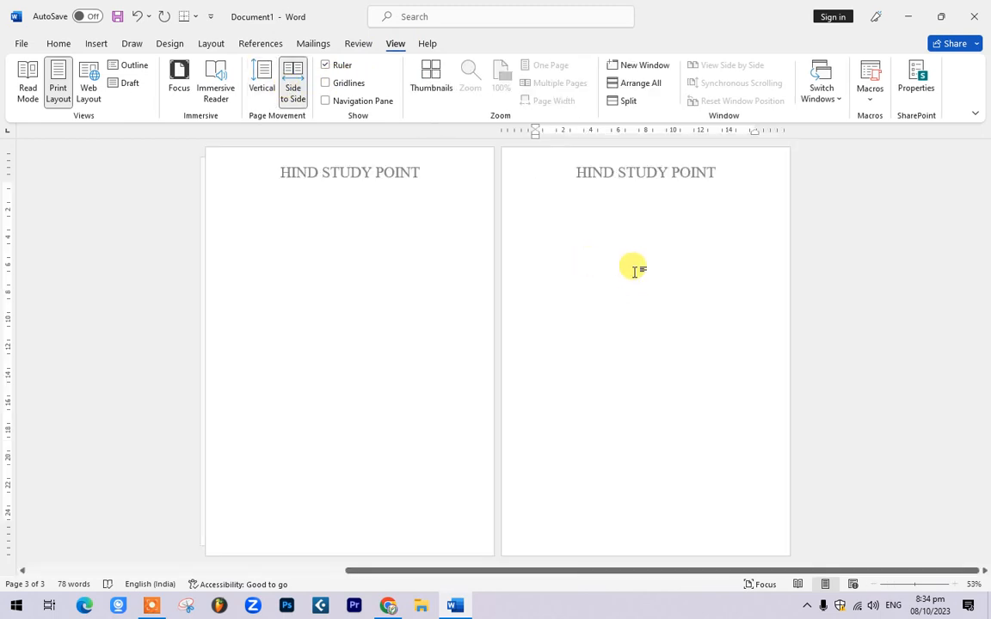
scroll(633, 269, down, 1)
click(561, 208)
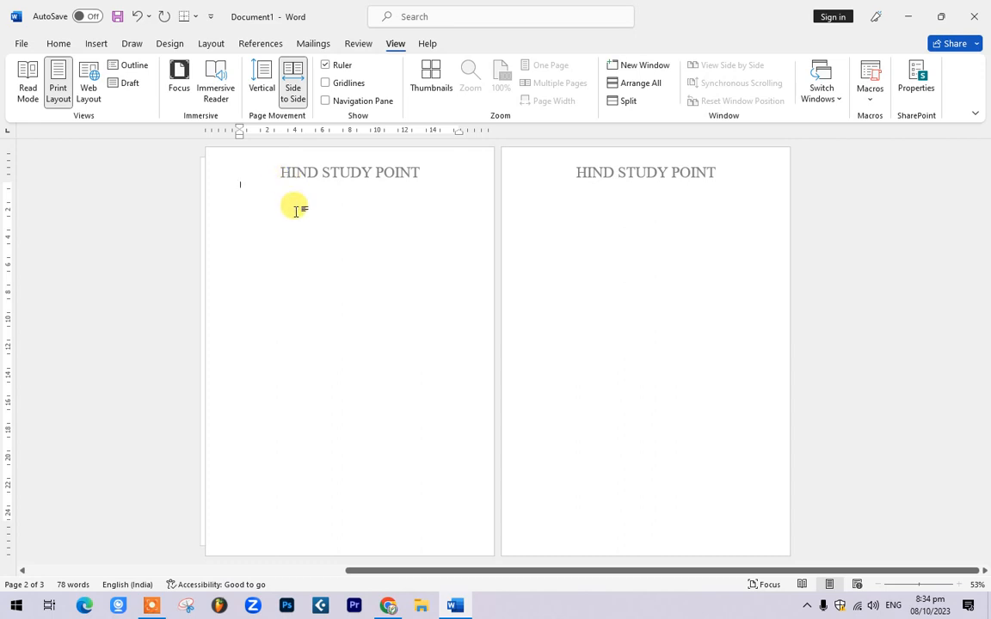
scroll(316, 220, down, 1)
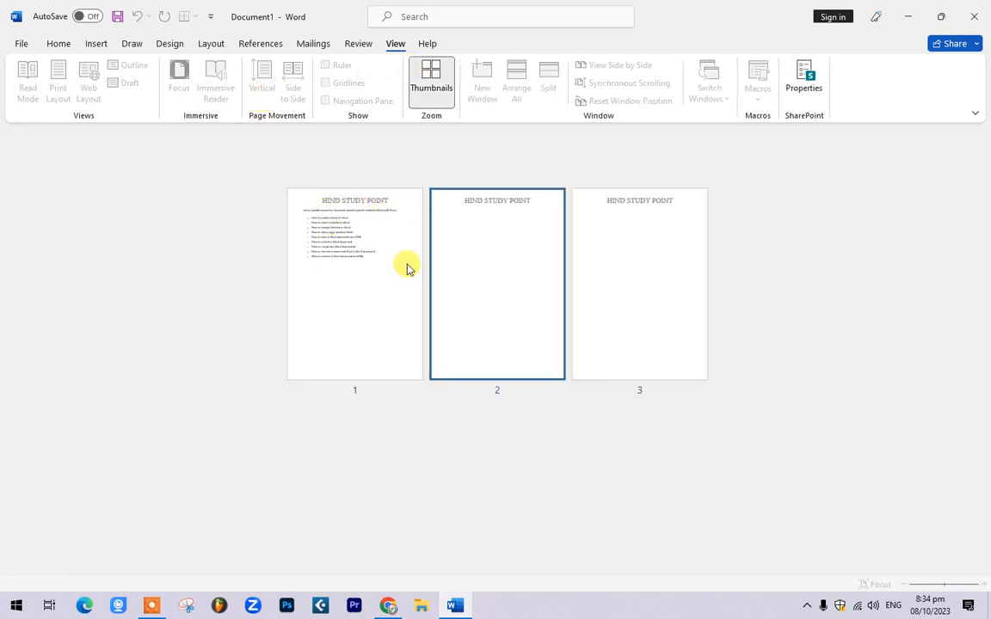
click(359, 230)
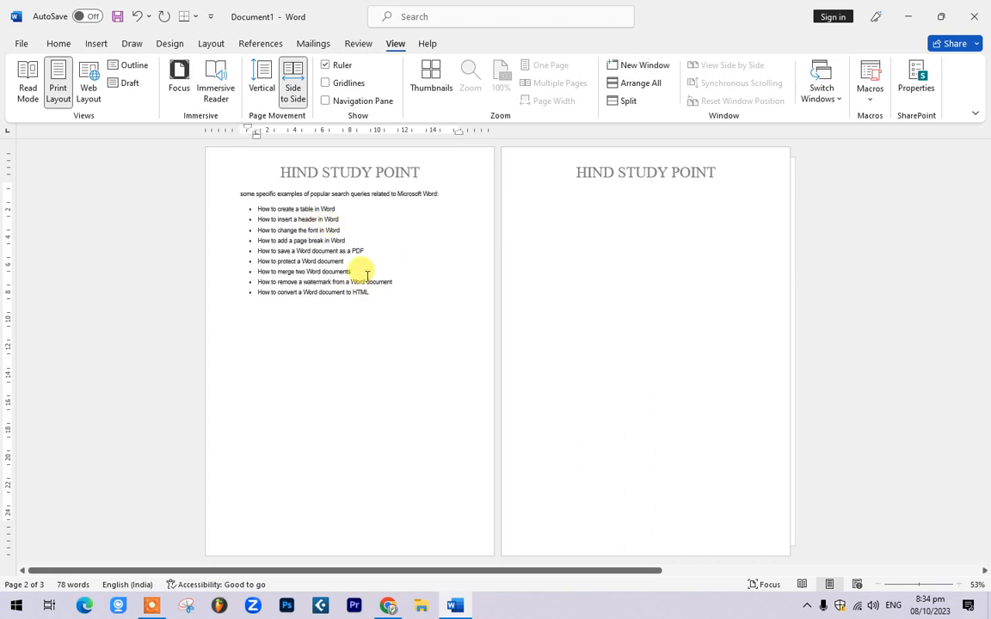
click(261, 86)
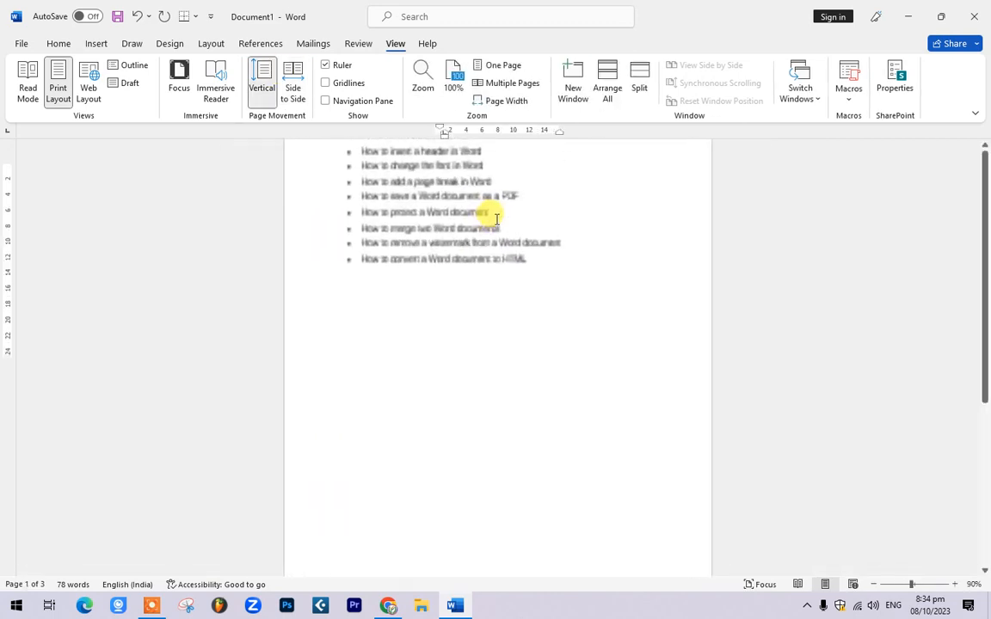
scroll(499, 222, up, 6)
scroll(515, 258, up, 4)
click(508, 282)
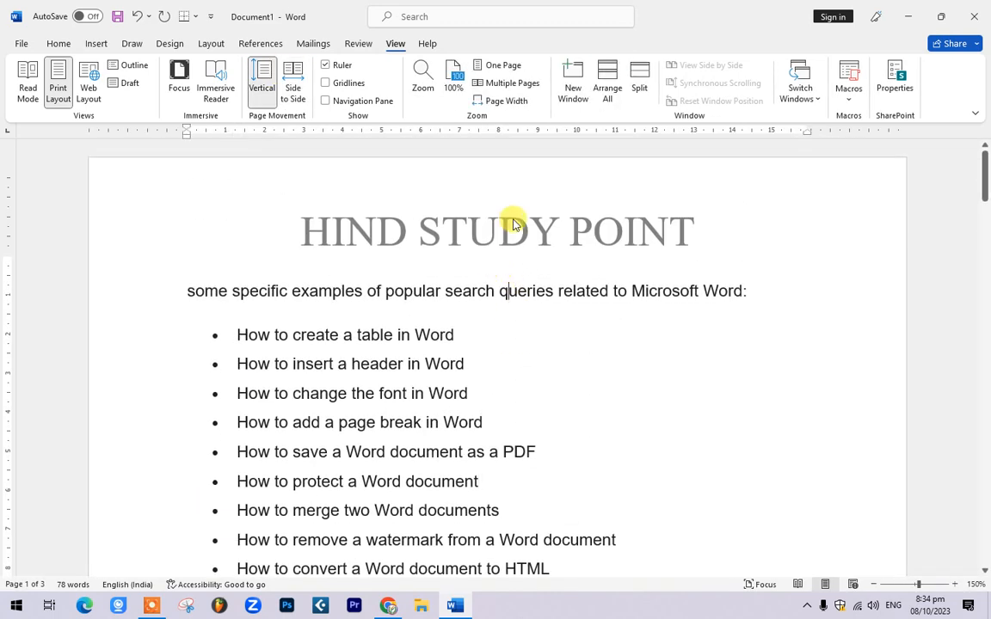
Step: Add Plain Number 2 page numbers centred at the bottom of each page, then close the footer
double_click(512, 223)
scroll(606, 338, down, 5)
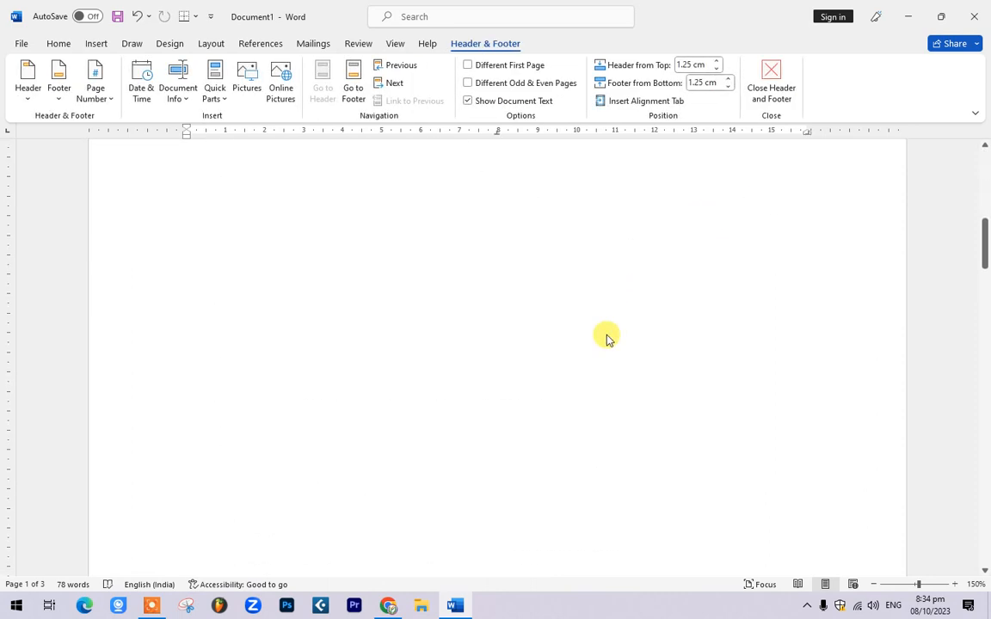
scroll(683, 290, up, 5)
scroll(564, 290, down, 7)
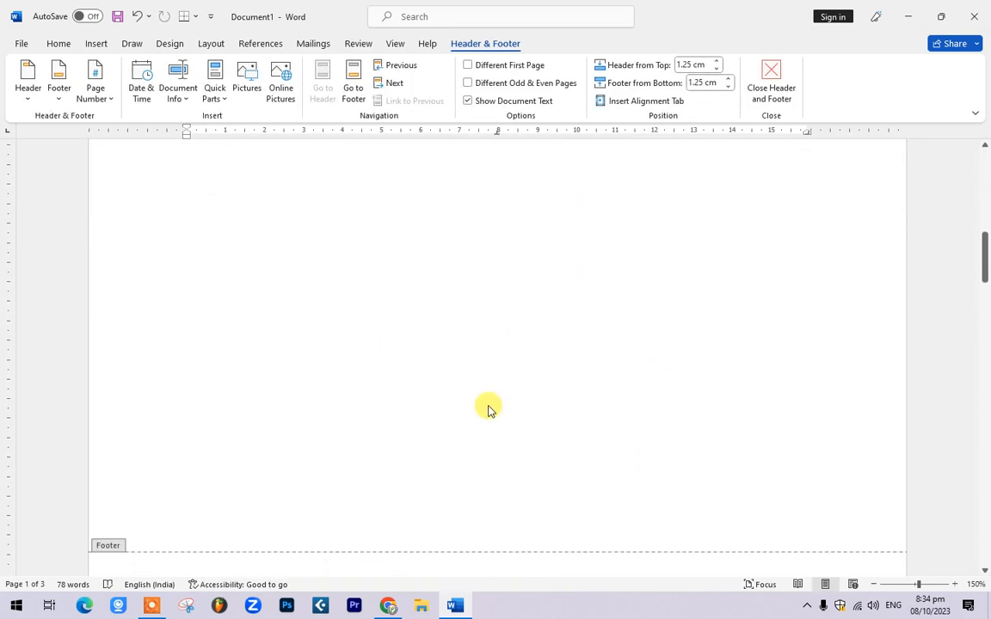
scroll(488, 410, down, 3)
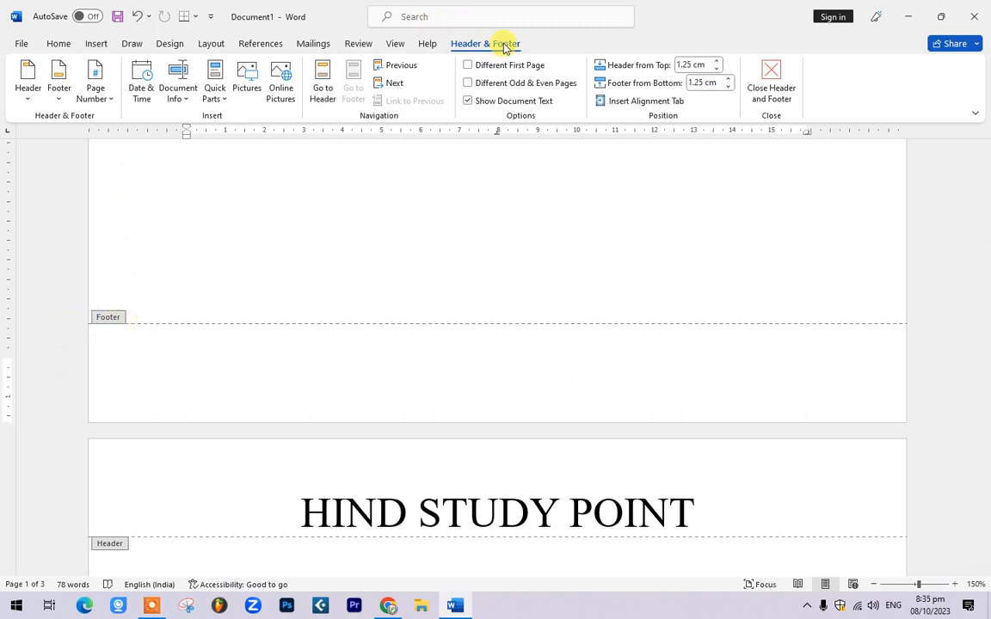
click(110, 100)
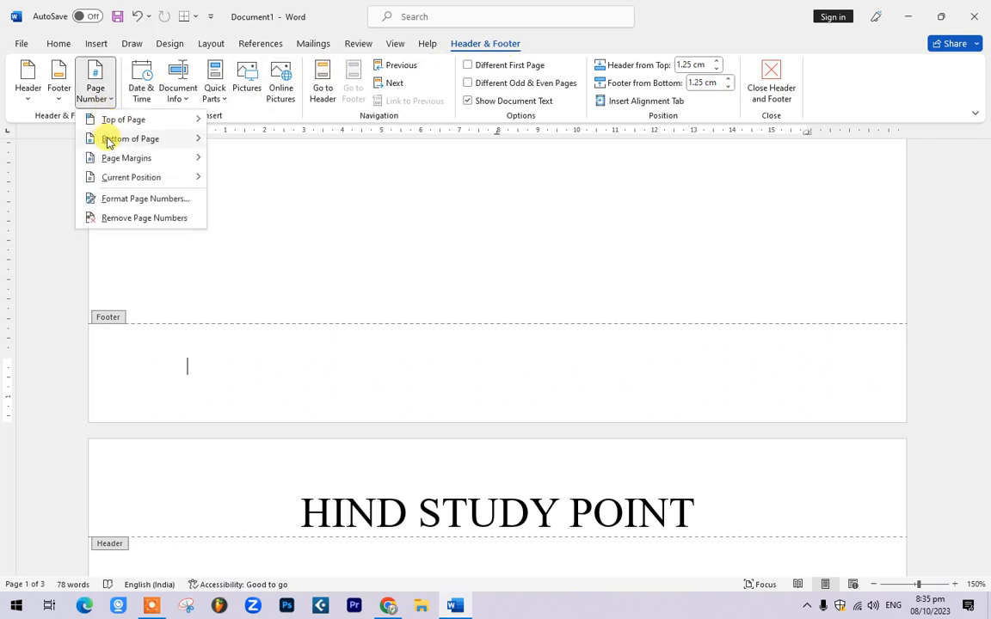
mouse_move(109, 143)
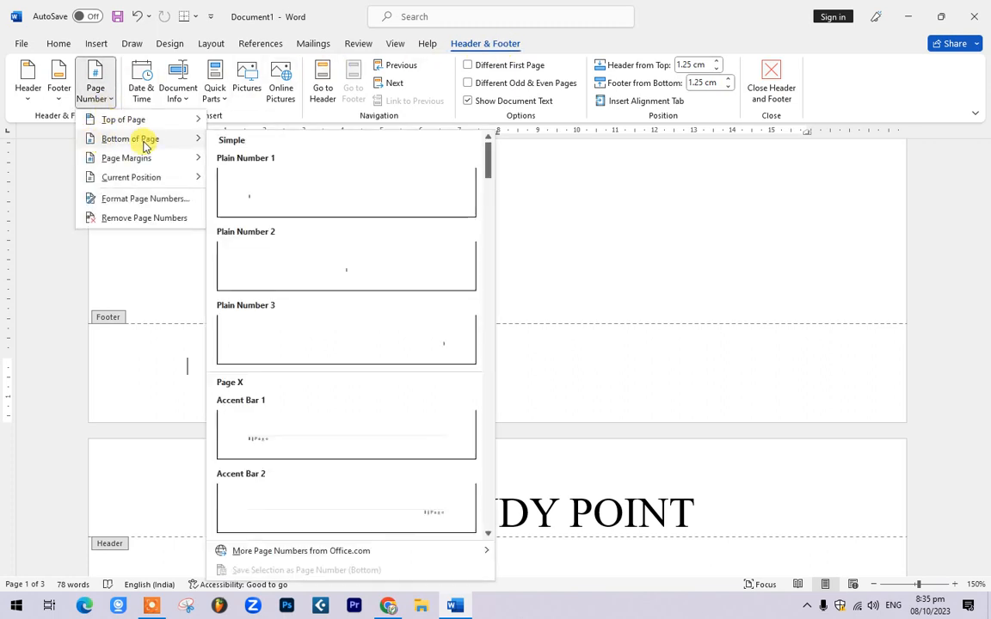
click(374, 263)
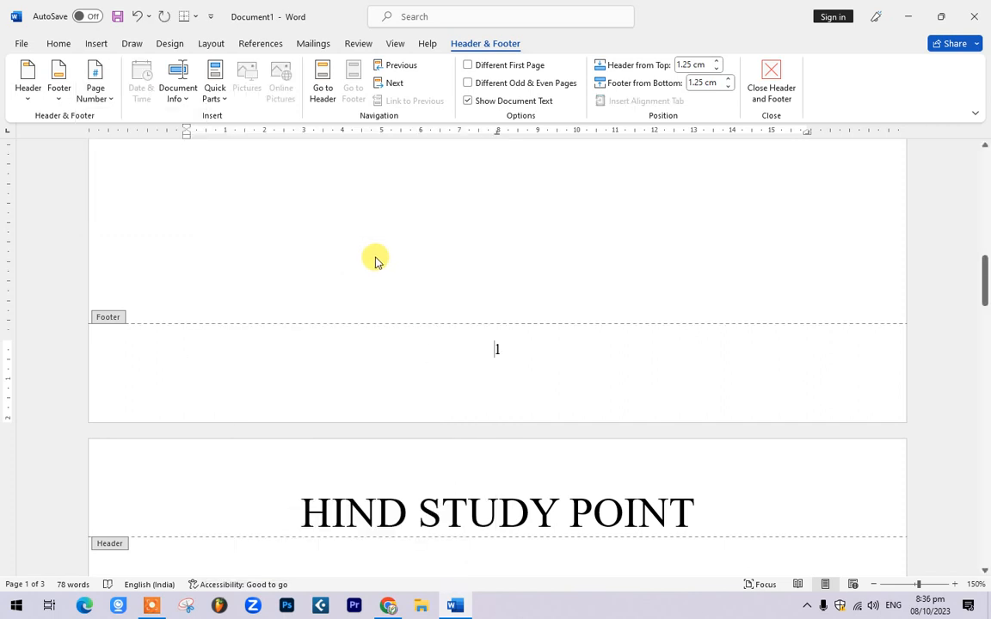
click(769, 77)
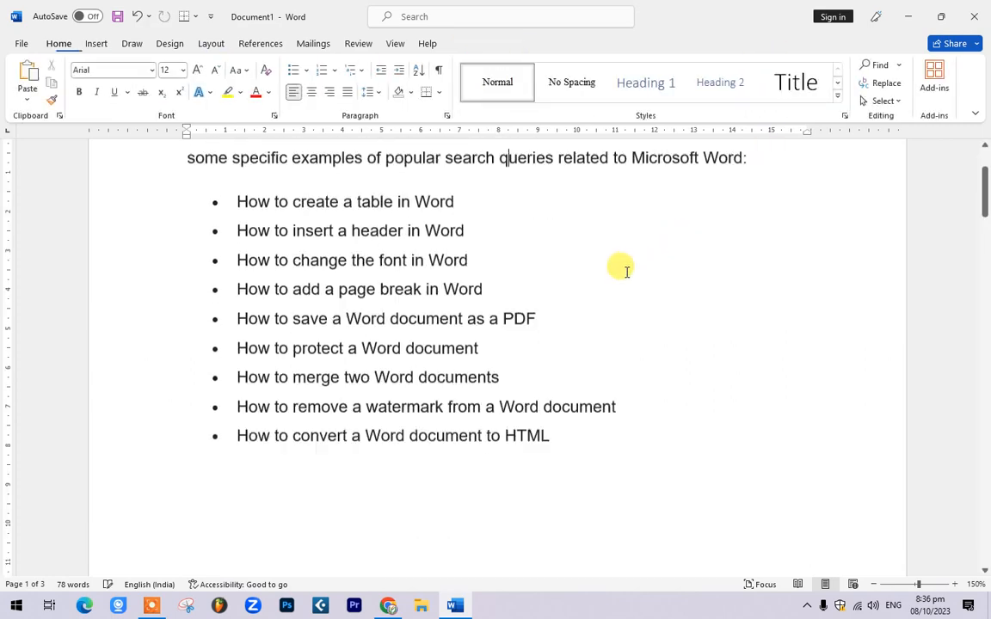
scroll(499, 296, down, 10)
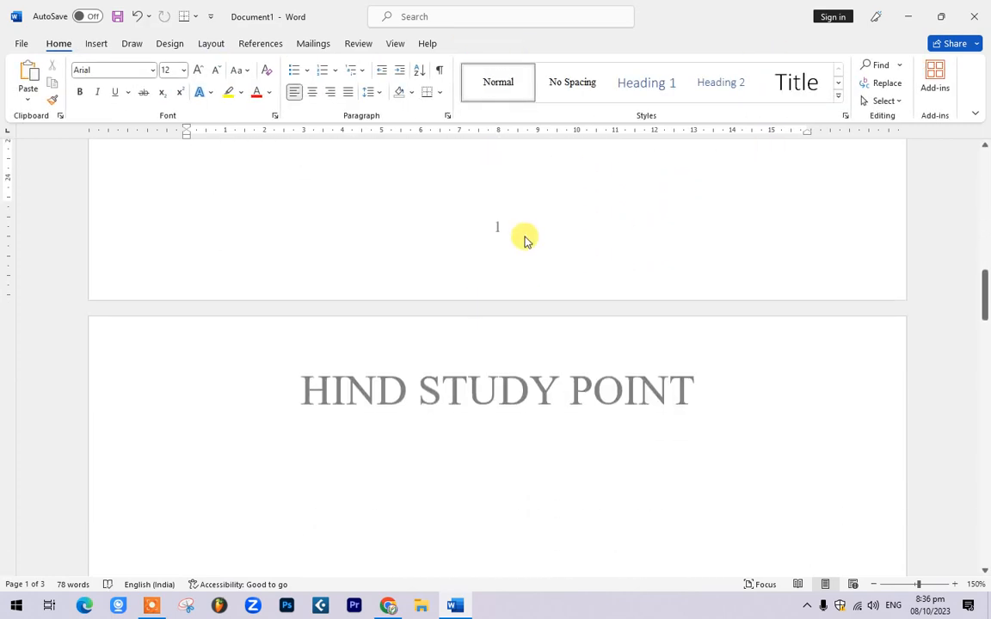
scroll(498, 234, down, 10)
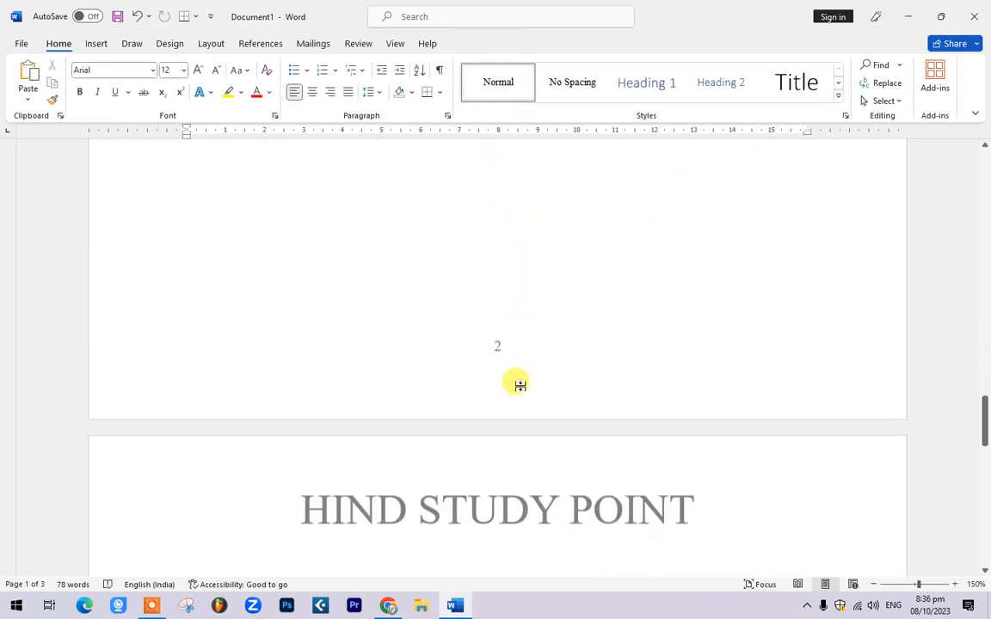
scroll(517, 317, down, 10)
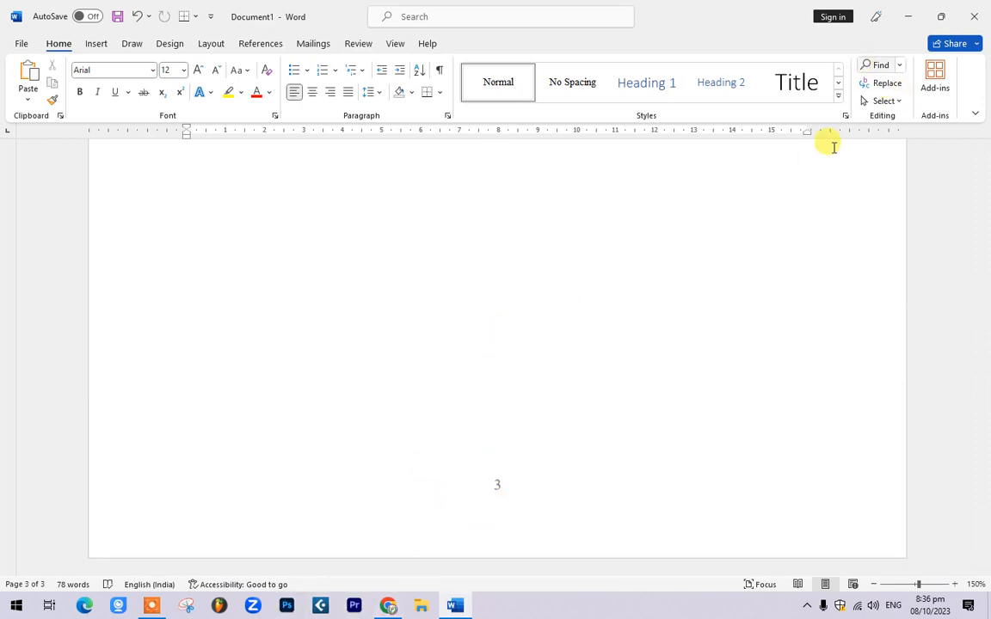
scroll(477, 381, up, 5)
scroll(475, 378, up, 15)
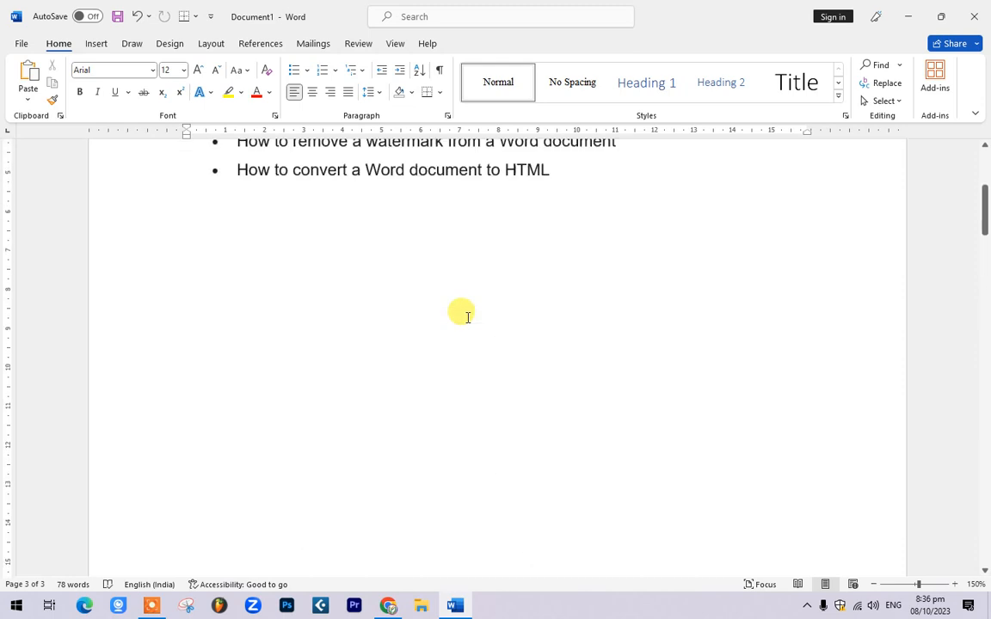
drag(238, 371, 403, 365)
click(349, 388)
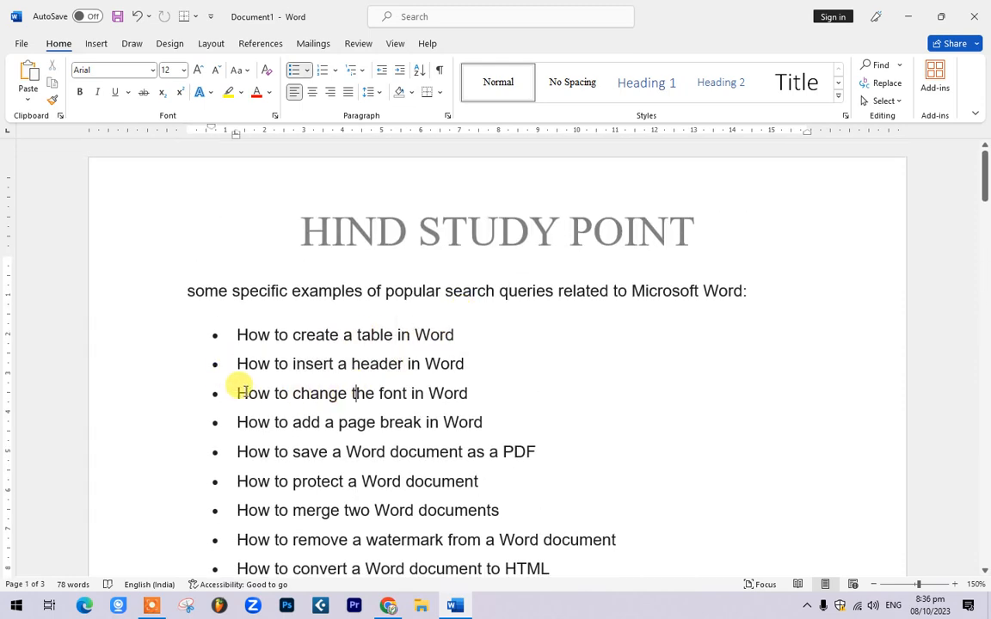
drag(238, 391, 500, 393)
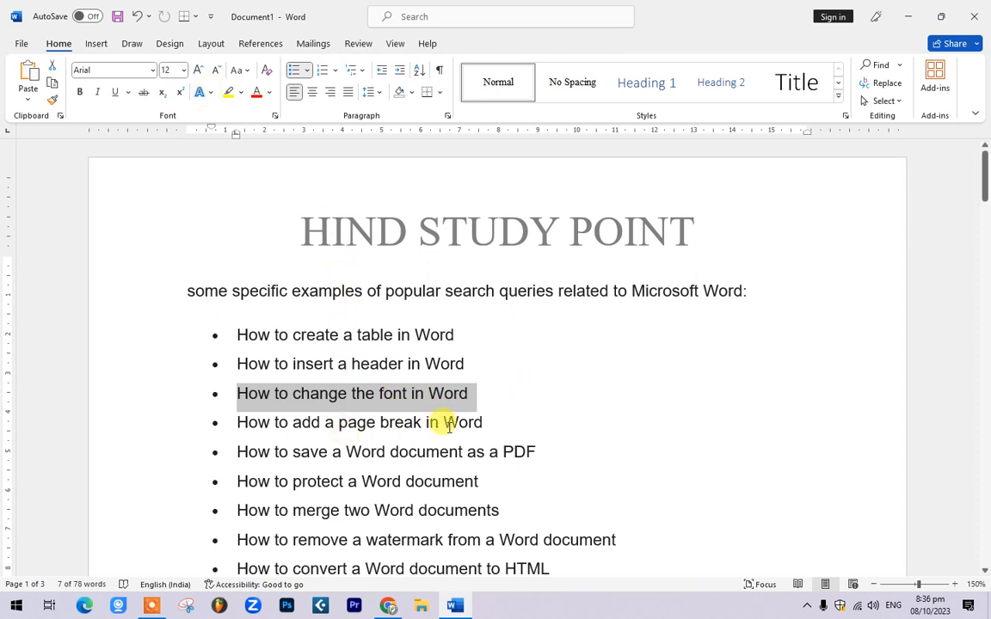
Step: Set the line 'How to change the font in Word' to the Aero font
click(476, 398)
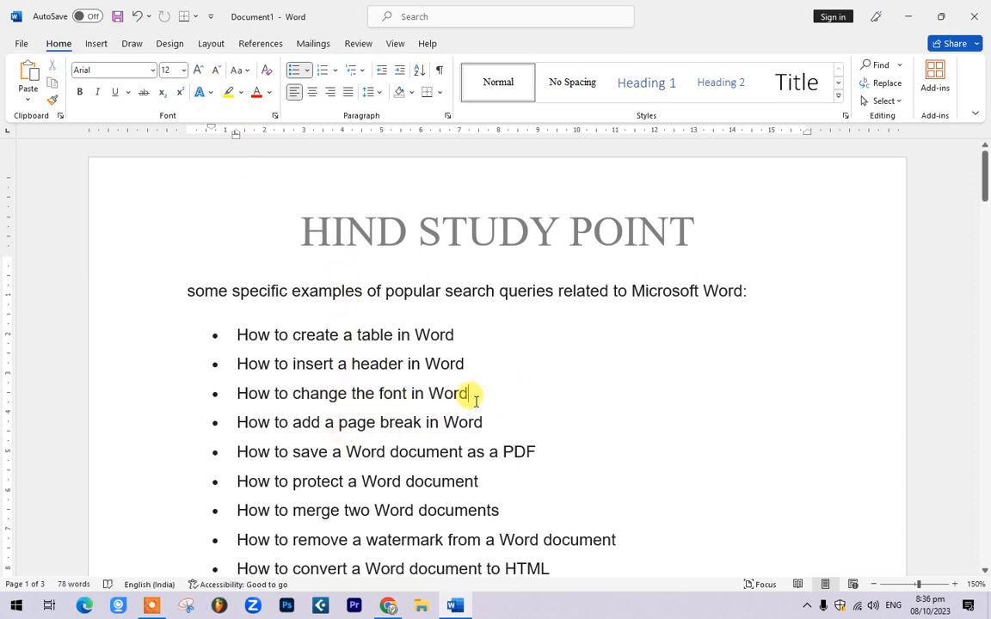
drag(471, 399, 237, 393)
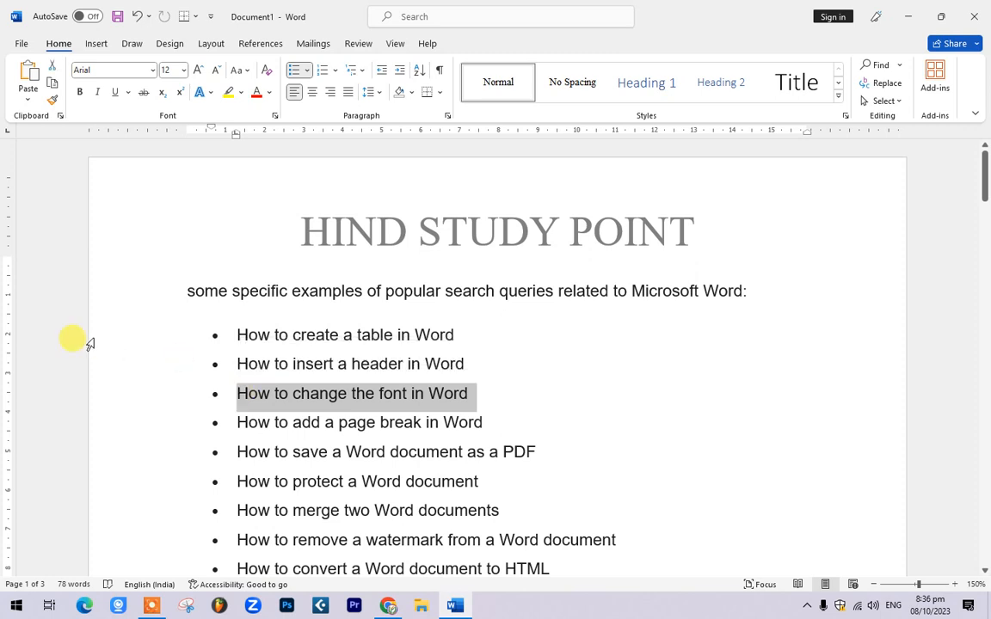
click(153, 74)
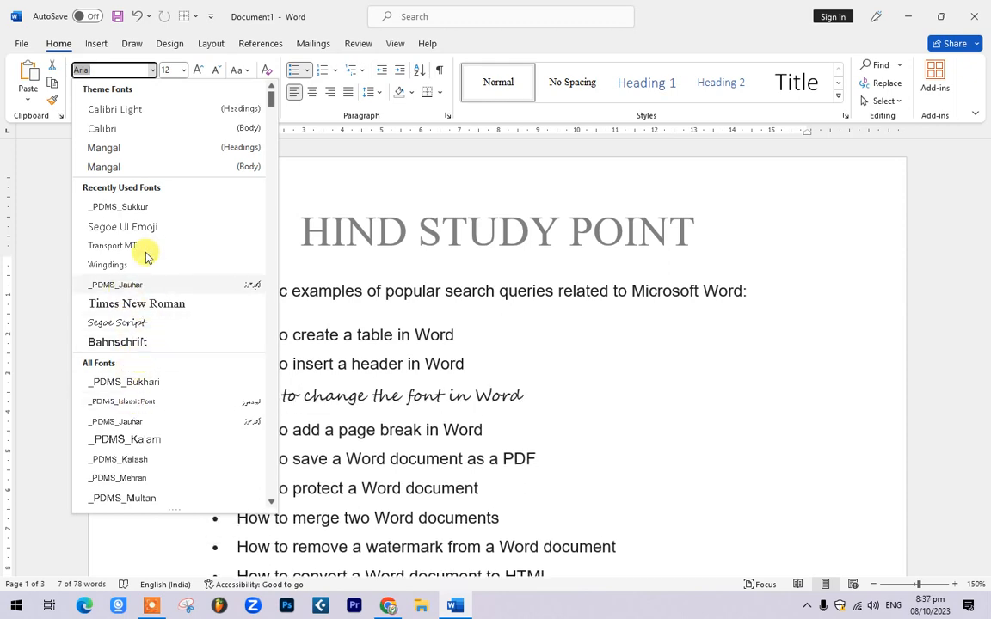
scroll(146, 250, down, 2)
scroll(144, 215, up, 1)
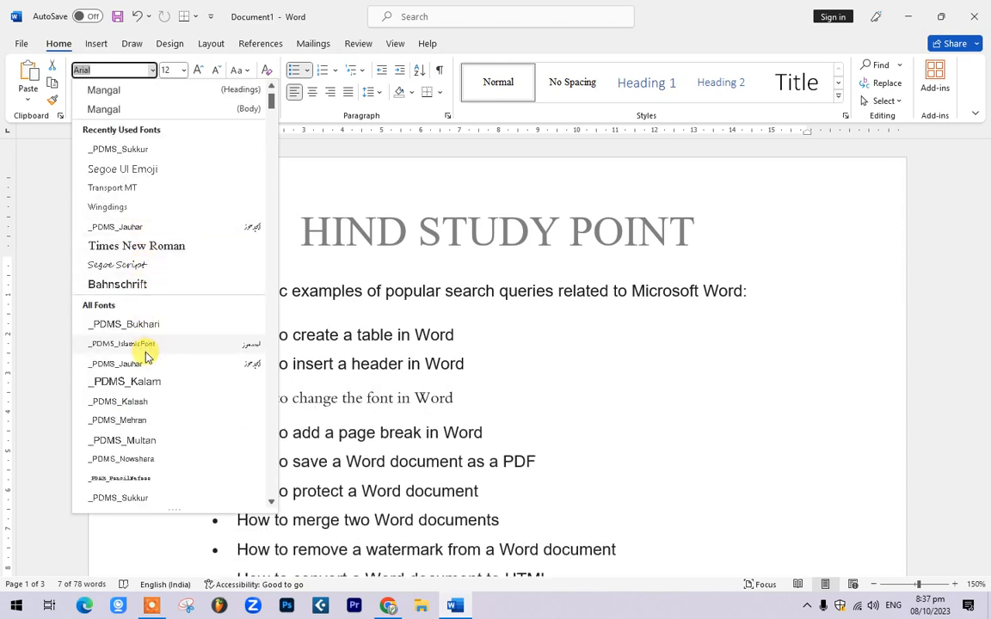
scroll(145, 357, down, 5)
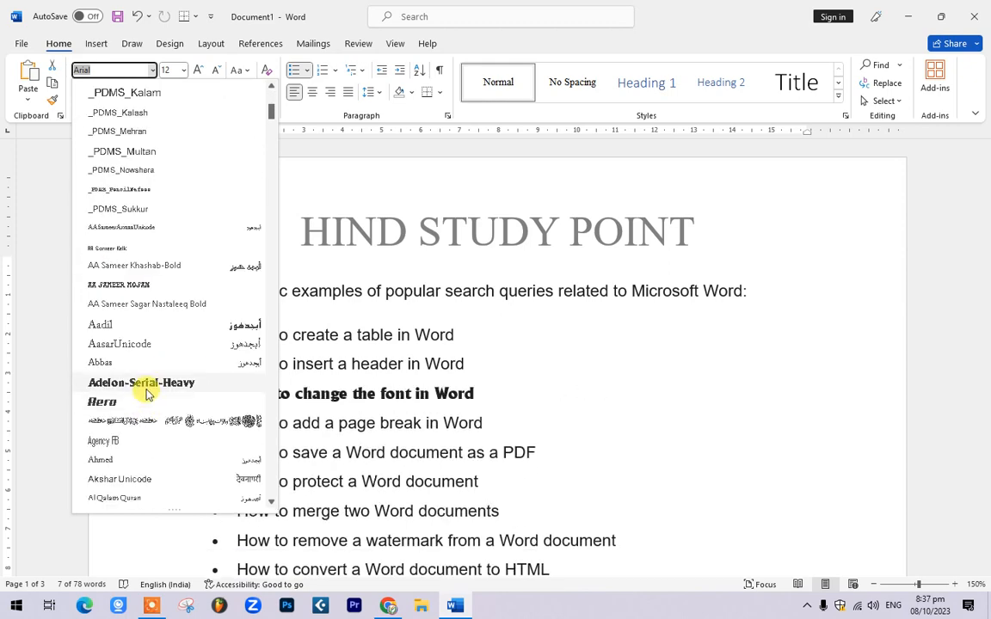
click(147, 405)
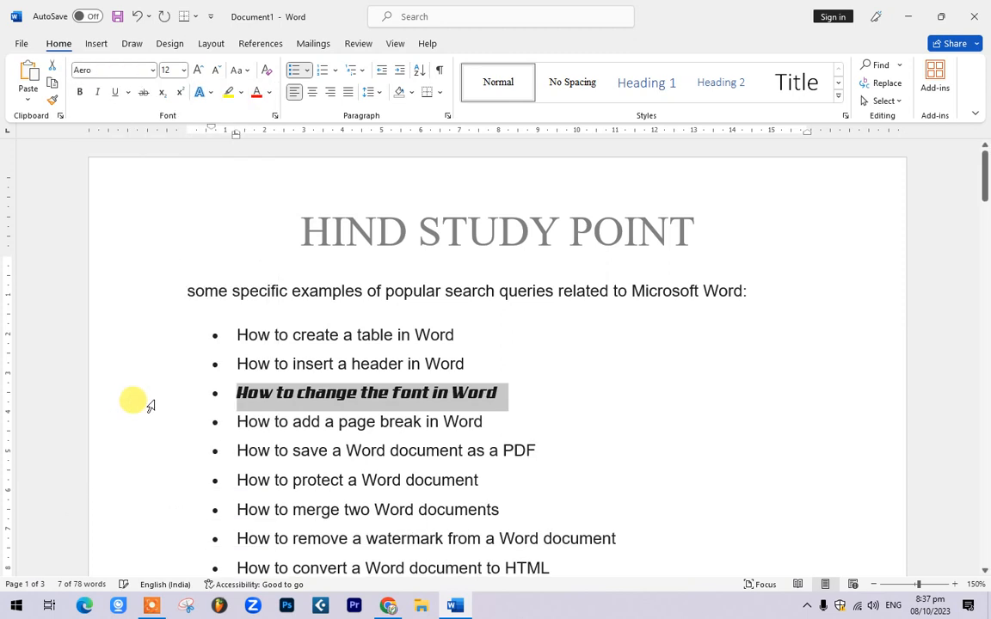
click(504, 384)
Step: Set the line 'How to add a page break in Word' to the Another Danger Demo font
drag(480, 421, 228, 411)
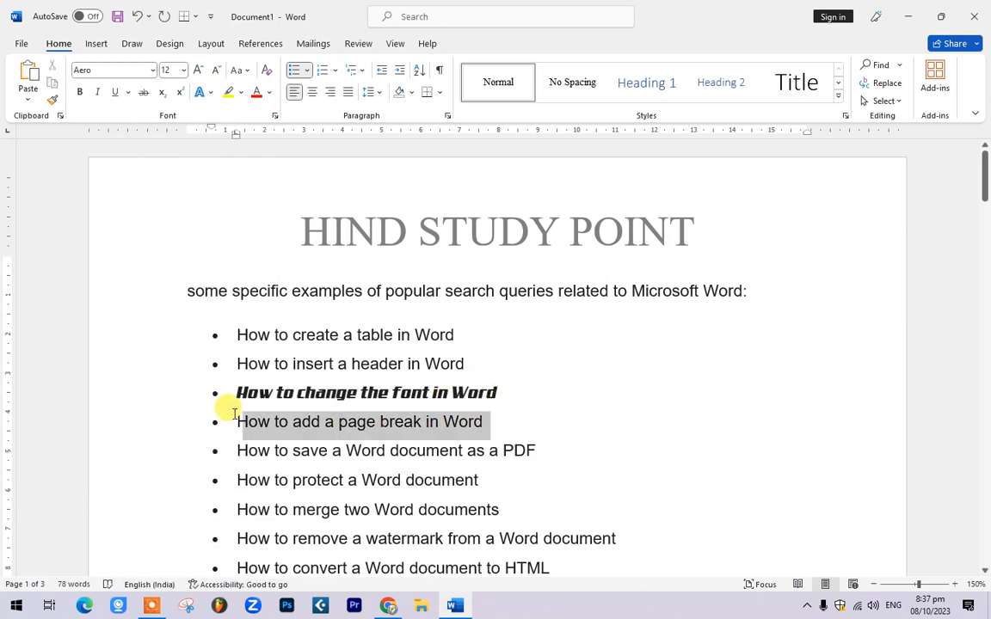
click(169, 70)
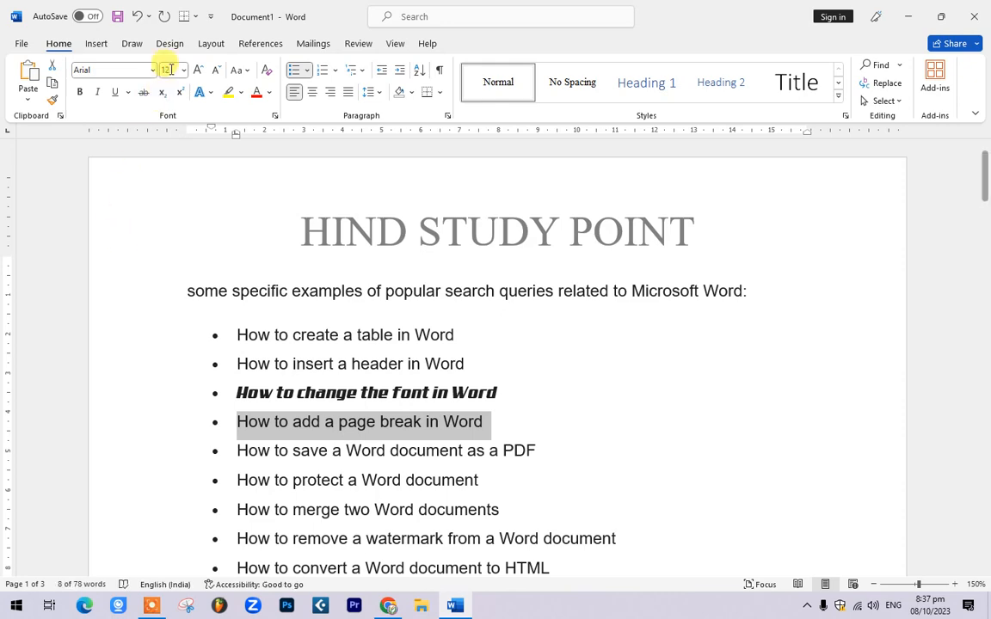
click(154, 69)
scroll(137, 404, down, 10)
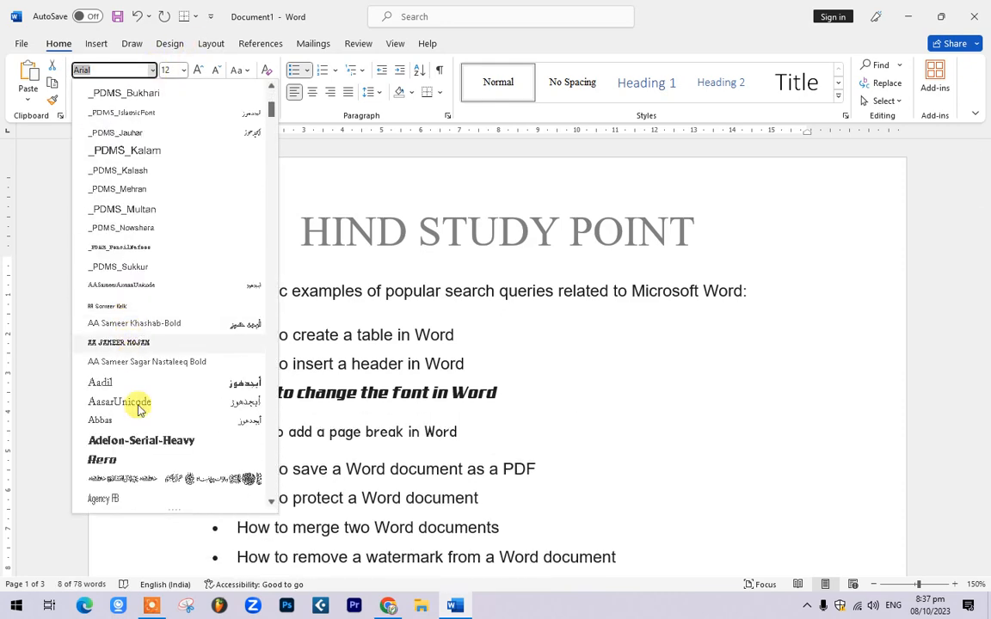
scroll(140, 415, down, 10)
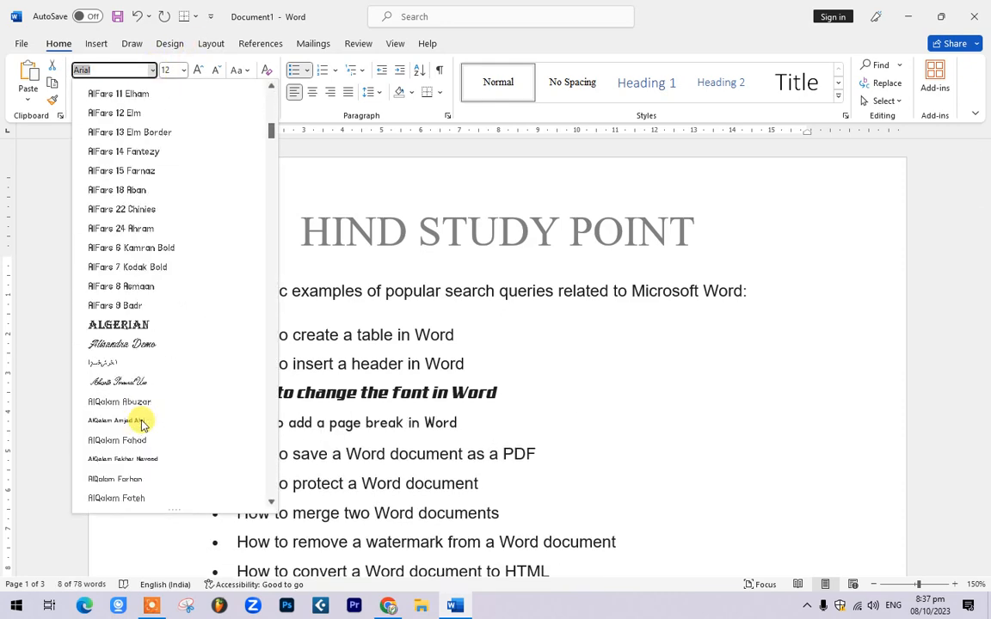
scroll(138, 412, down, 7)
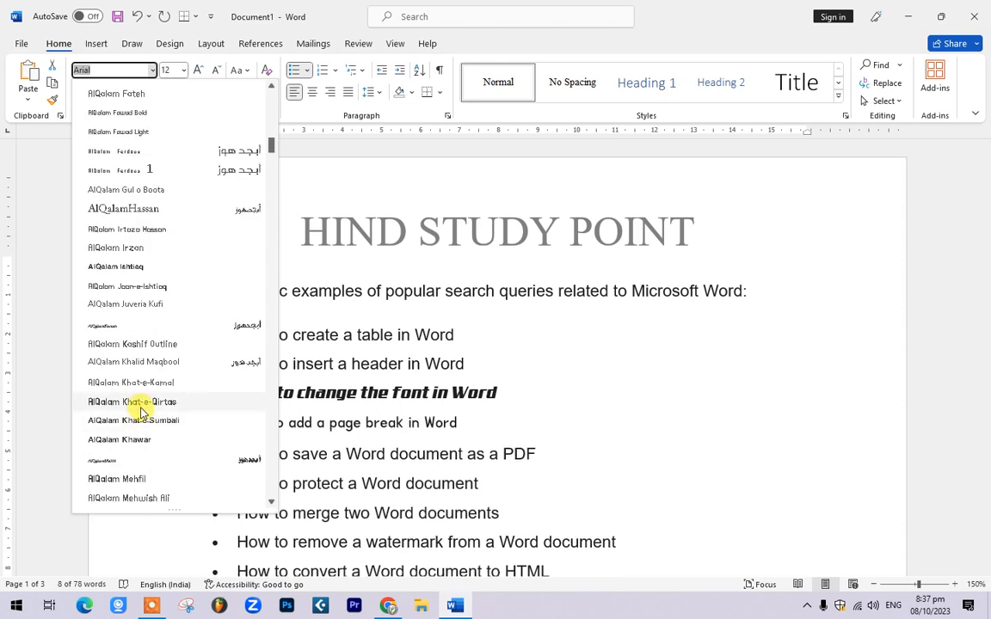
scroll(140, 413, down, 12)
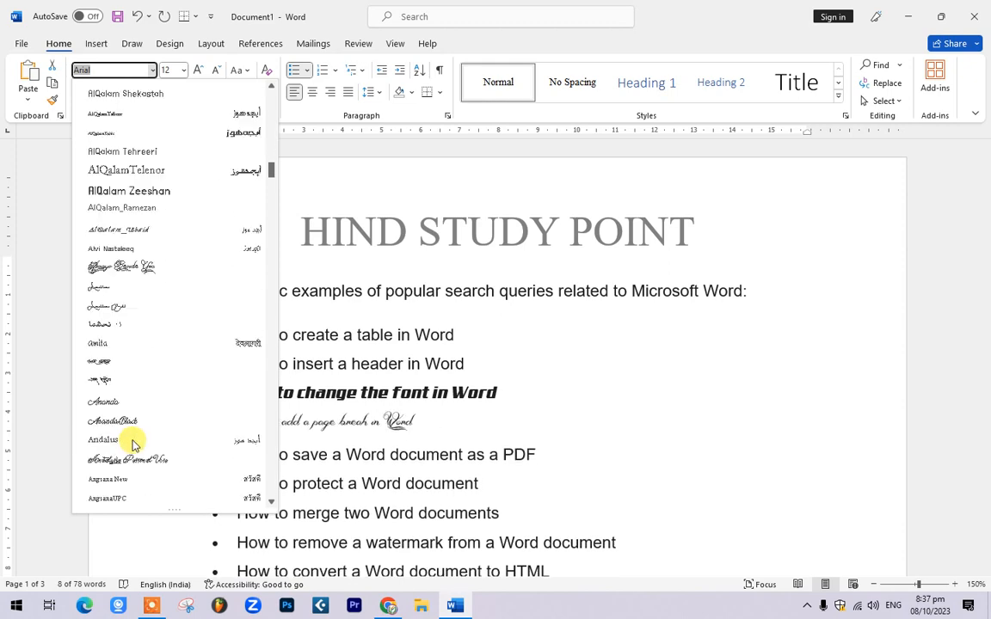
scroll(133, 443, down, 6)
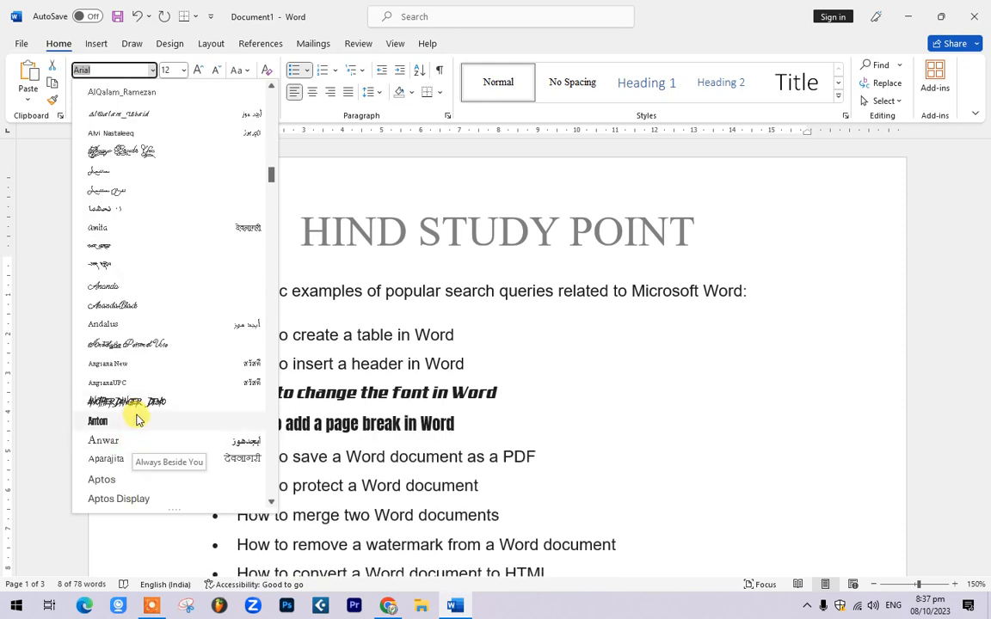
scroll(137, 412, down, 3)
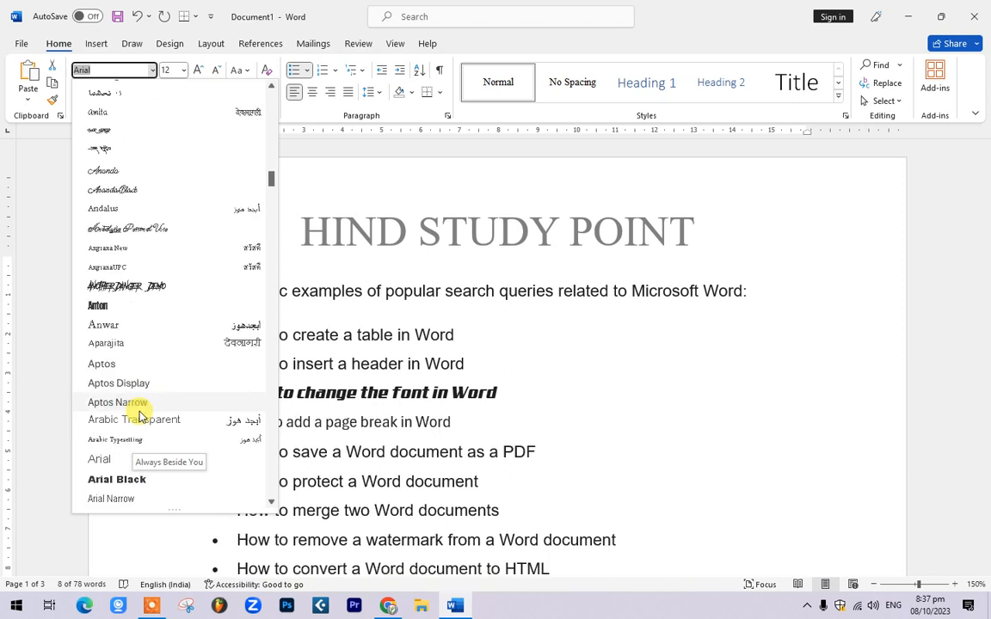
click(139, 290)
click(498, 417)
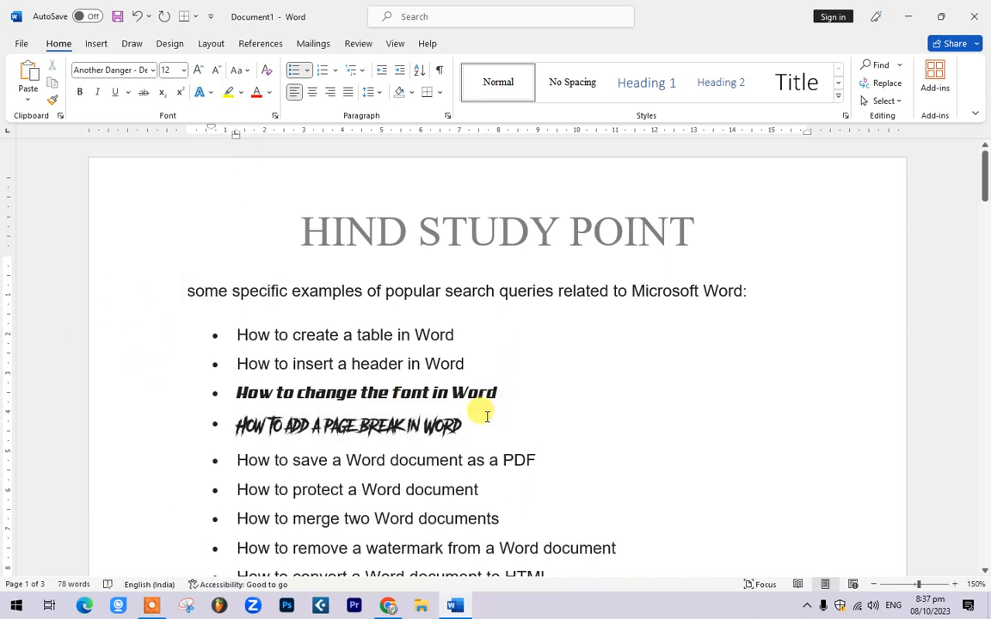
double_click(245, 424)
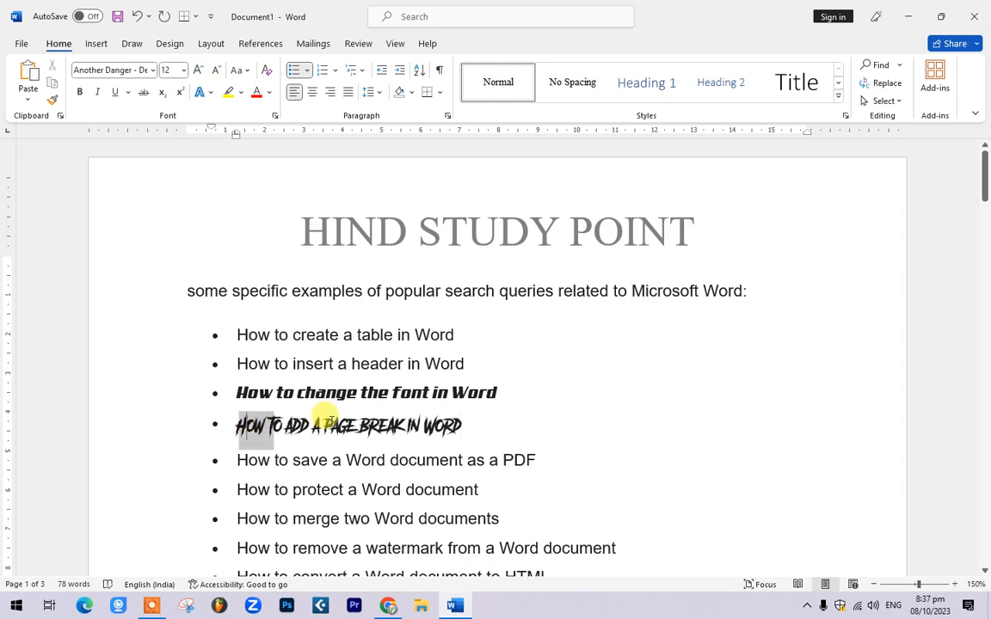
drag(329, 421, 404, 421)
scroll(516, 420, down, 10)
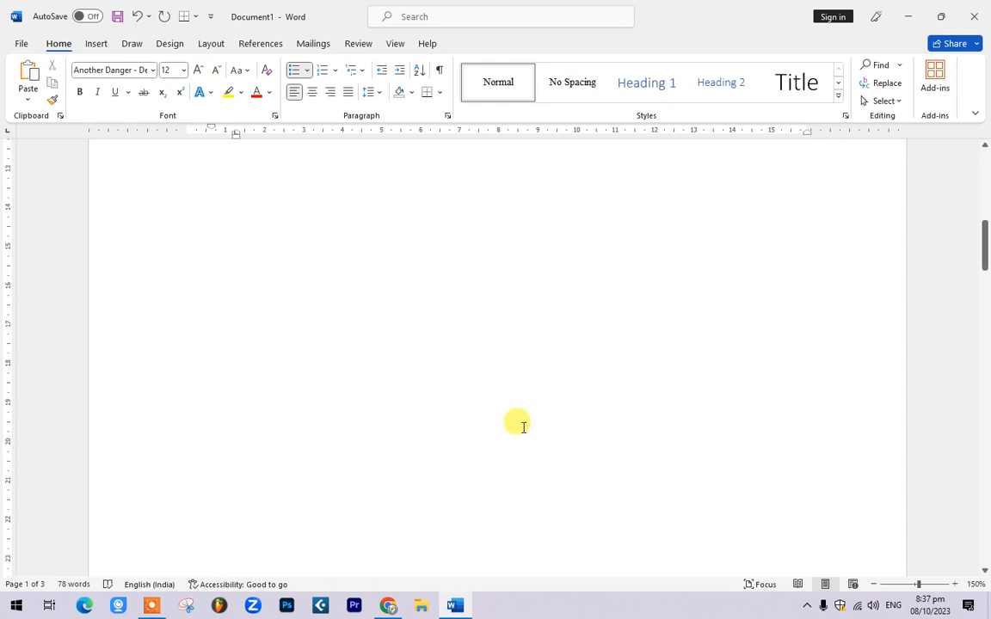
Step: Insert a Page break from Layout > Breaks on the empty line below the list
scroll(516, 422, up, 8)
click(271, 384)
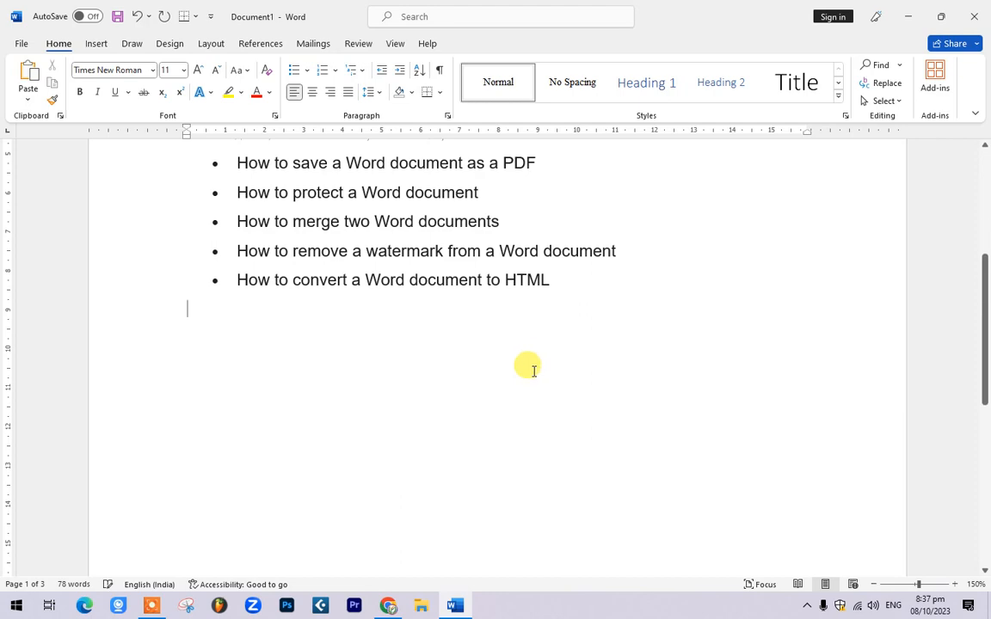
scroll(534, 370, down, 9)
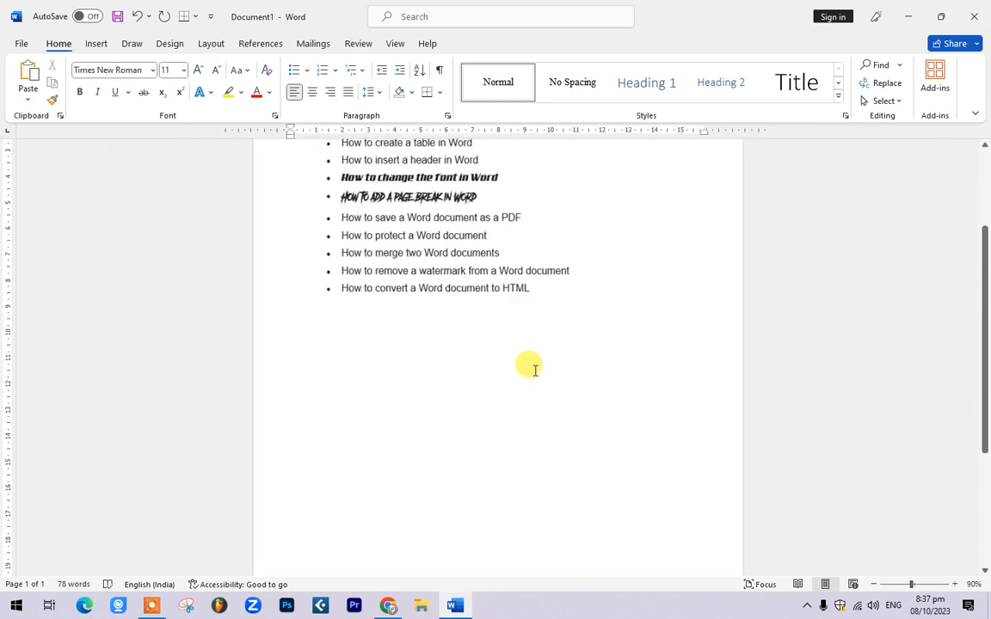
scroll(535, 369, down, 2)
scroll(537, 370, up, 1)
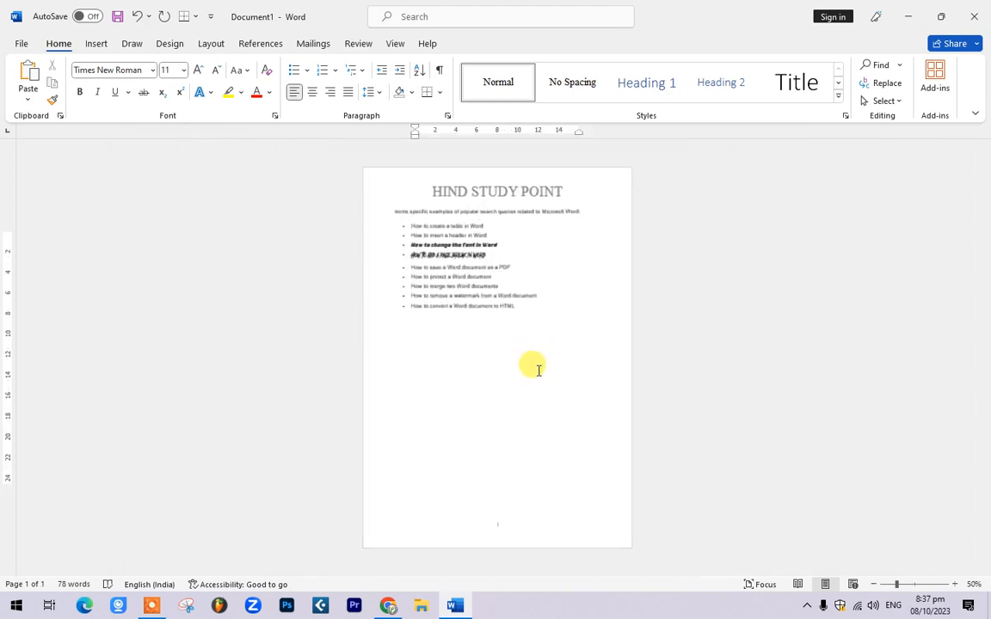
click(96, 43)
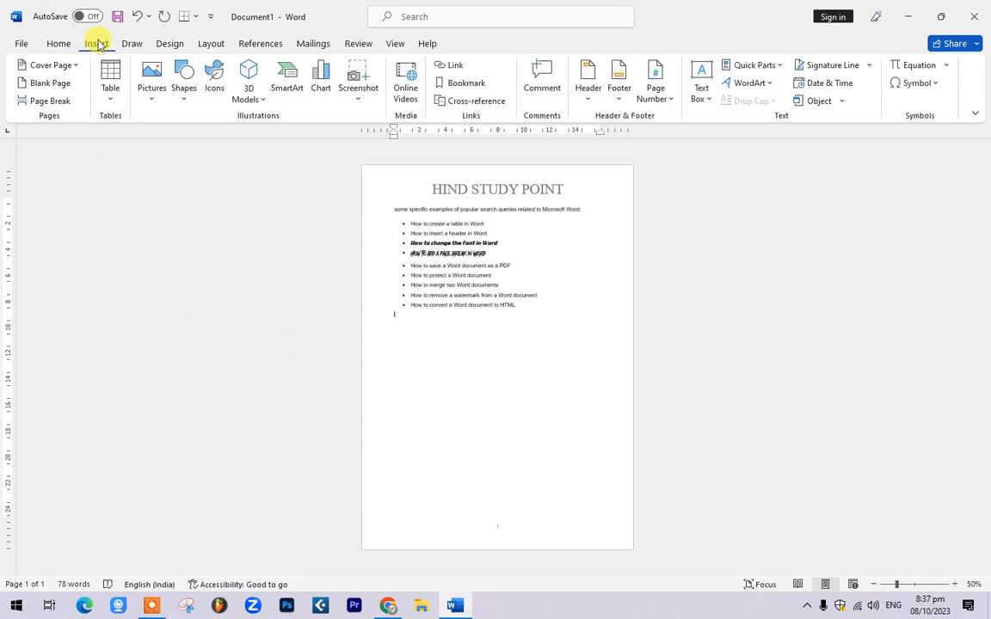
click(211, 44)
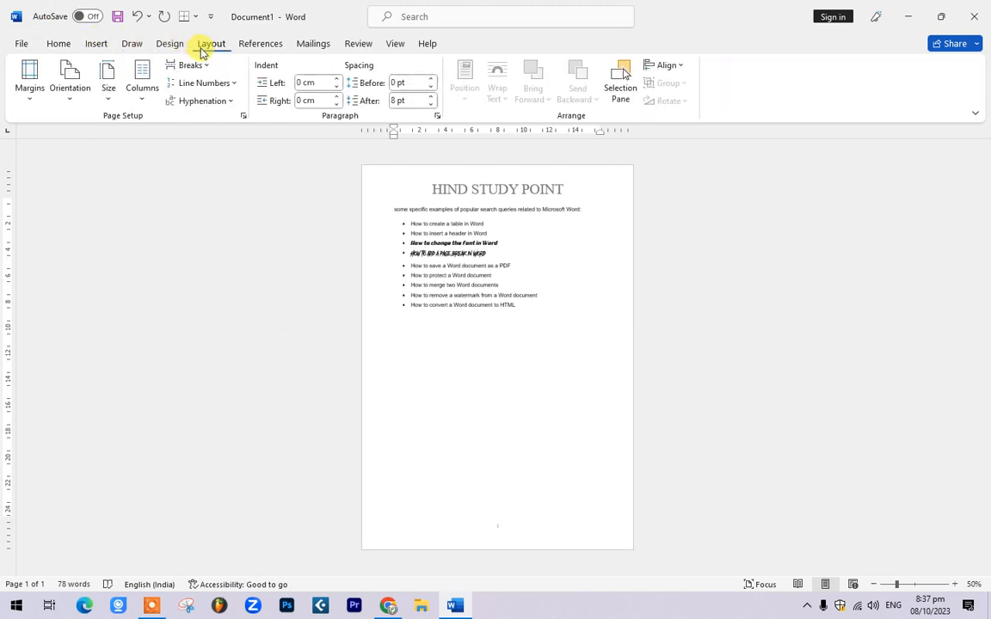
click(206, 69)
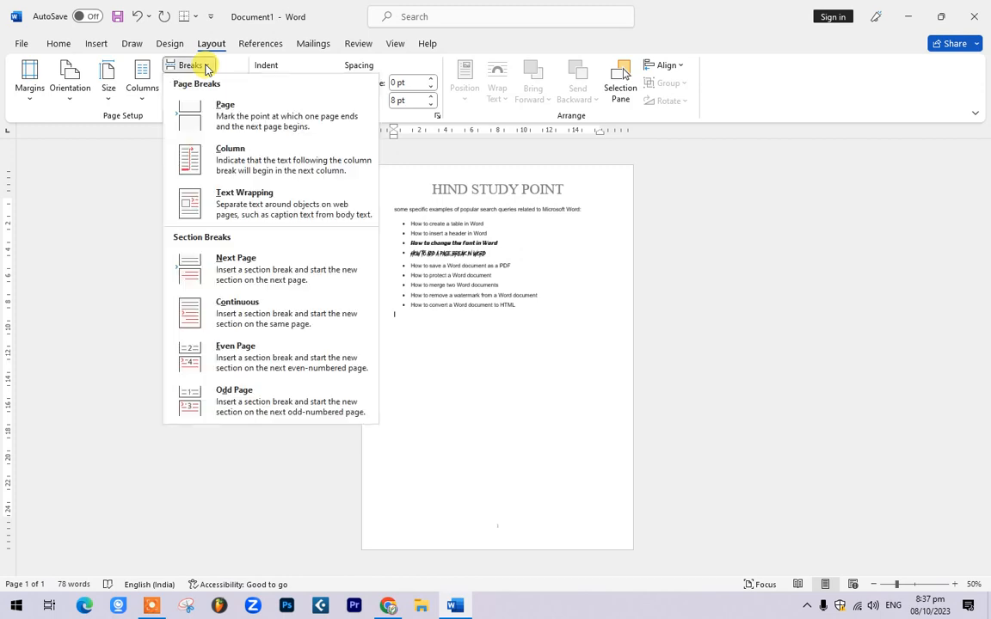
click(252, 115)
scroll(481, 455, down, 3)
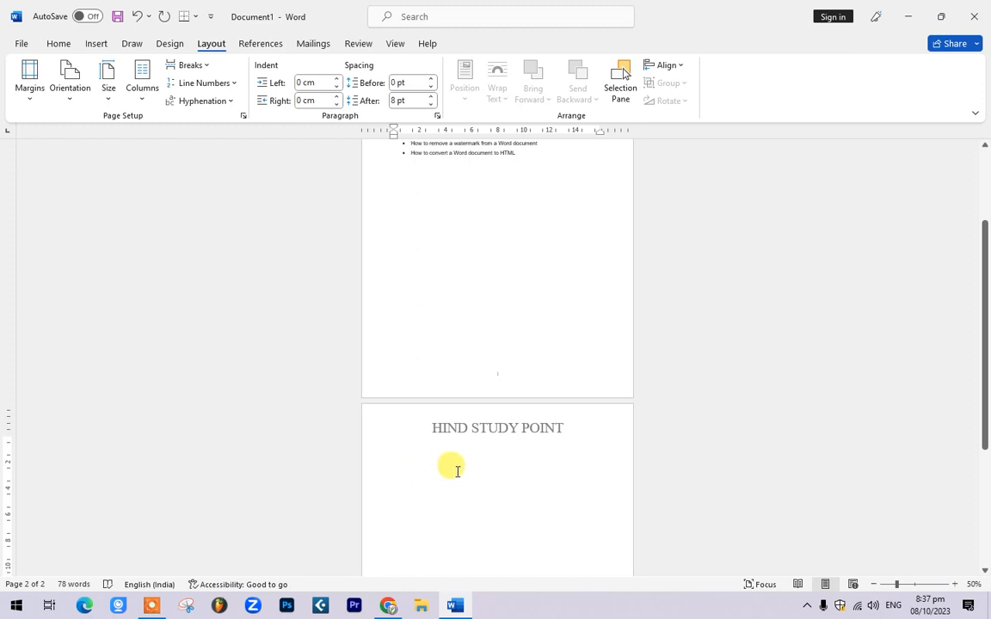
scroll(460, 468, down, 6)
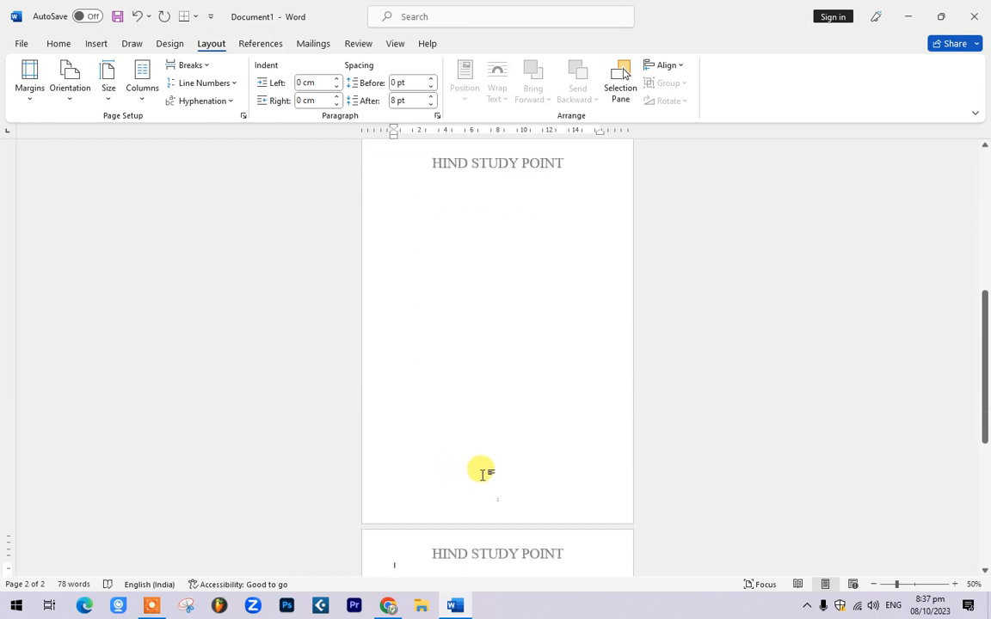
scroll(482, 465, up, 8)
scroll(464, 248, up, 1)
ctrl+scroll(480, 287, up, 8)
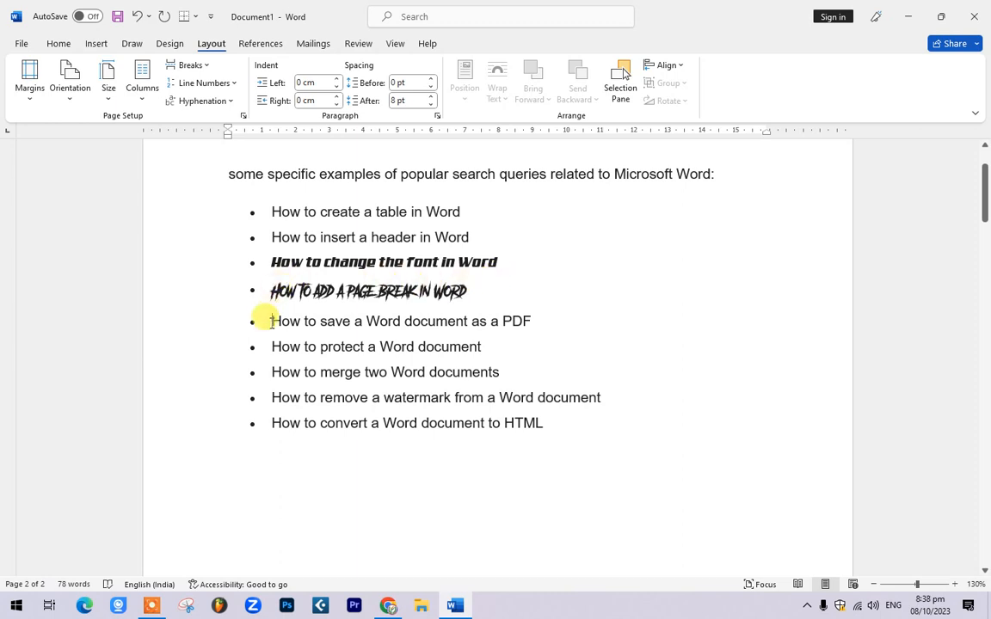
click(271, 322)
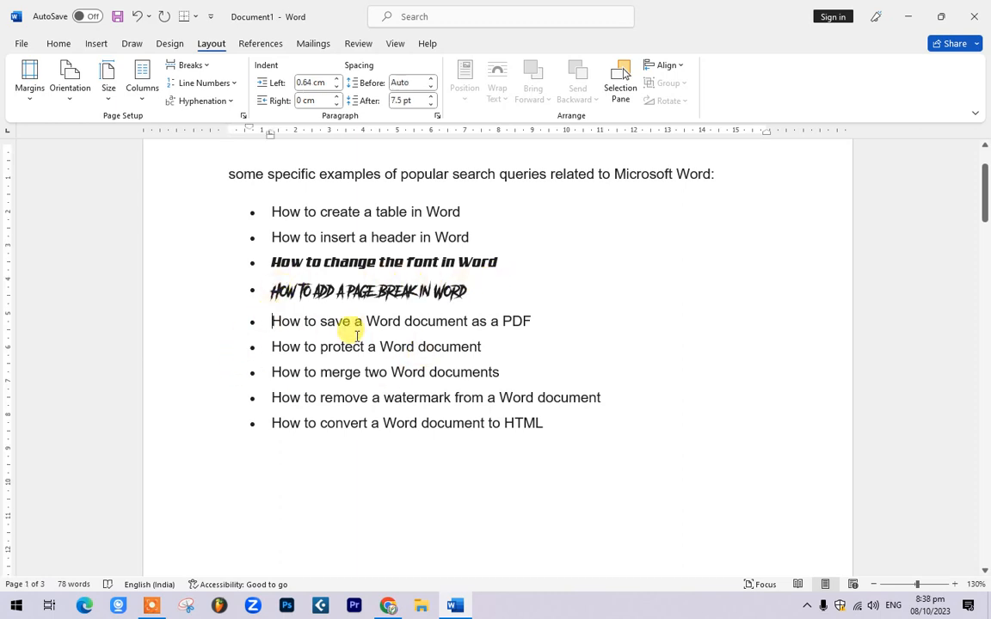
key(ctrl+Return)
scroll(379, 318, up, 3)
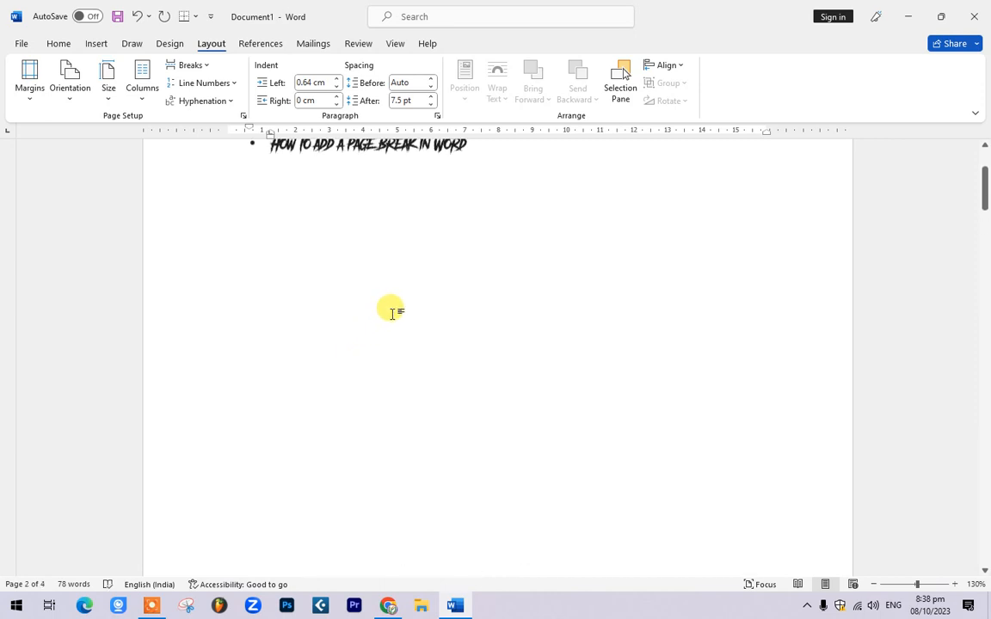
scroll(391, 312, up, 2)
scroll(391, 310, down, 5)
scroll(395, 332, down, 1)
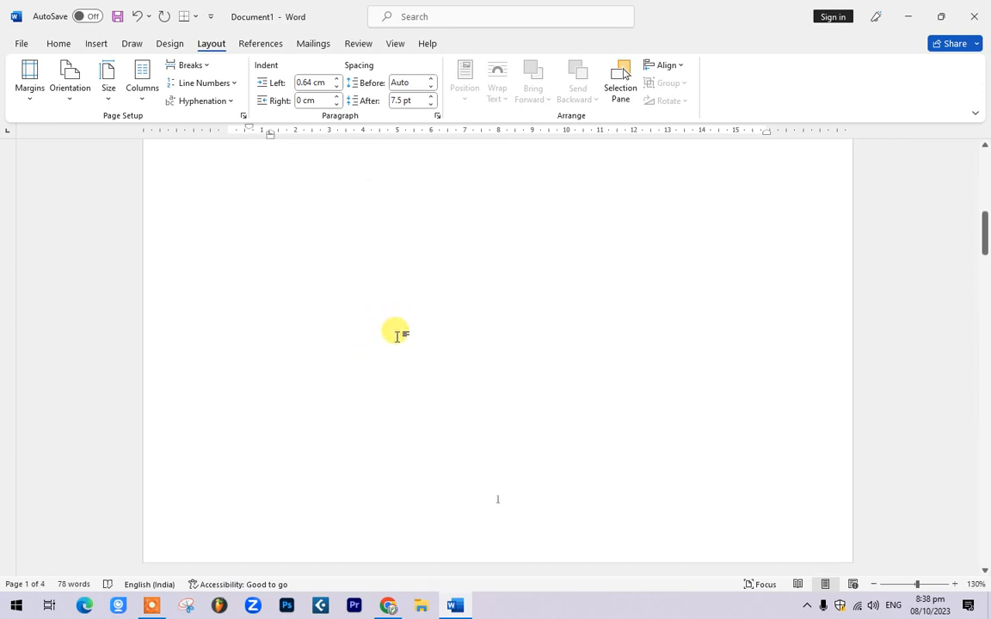
scroll(396, 337, down, 4)
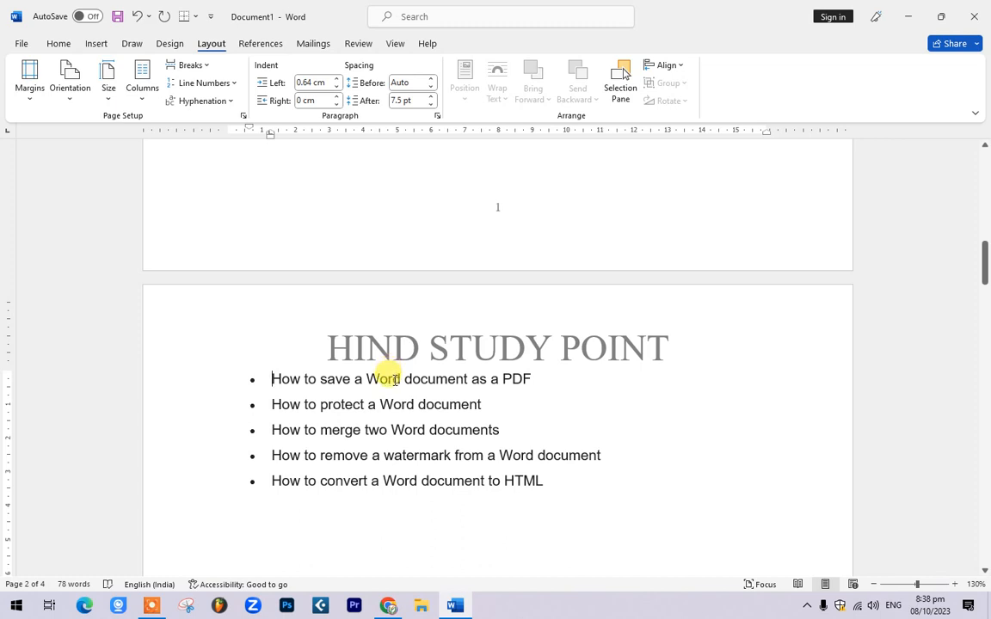
click(189, 65)
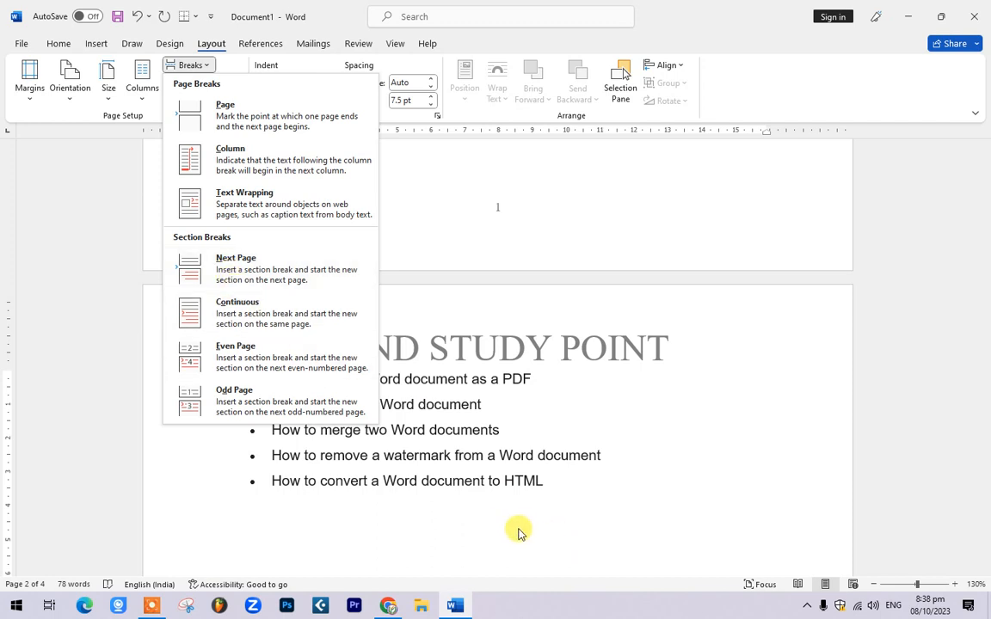
click(564, 471)
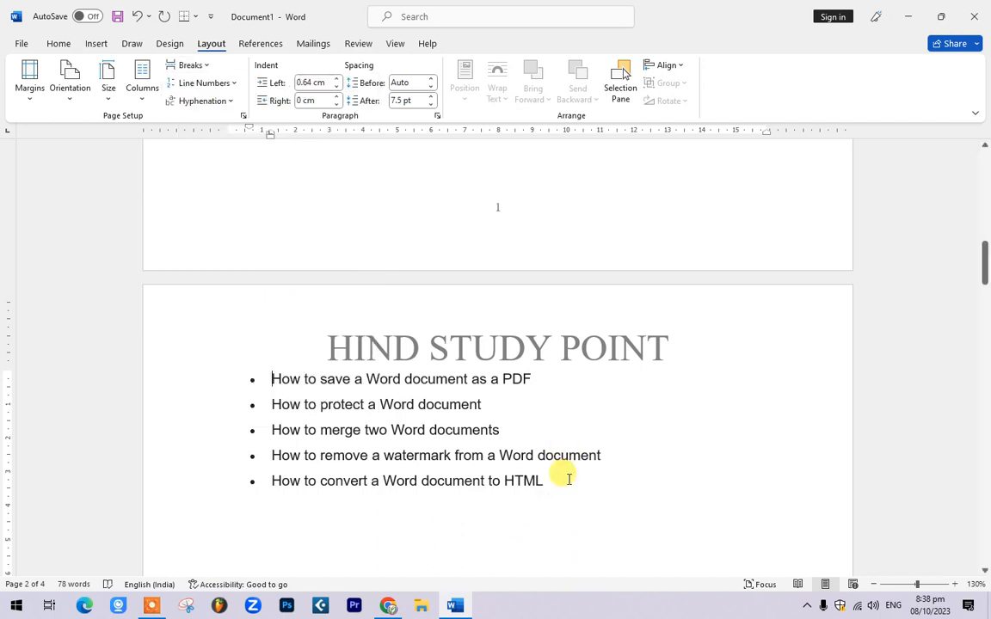
scroll(559, 473, down, 4)
key(BackSpace)
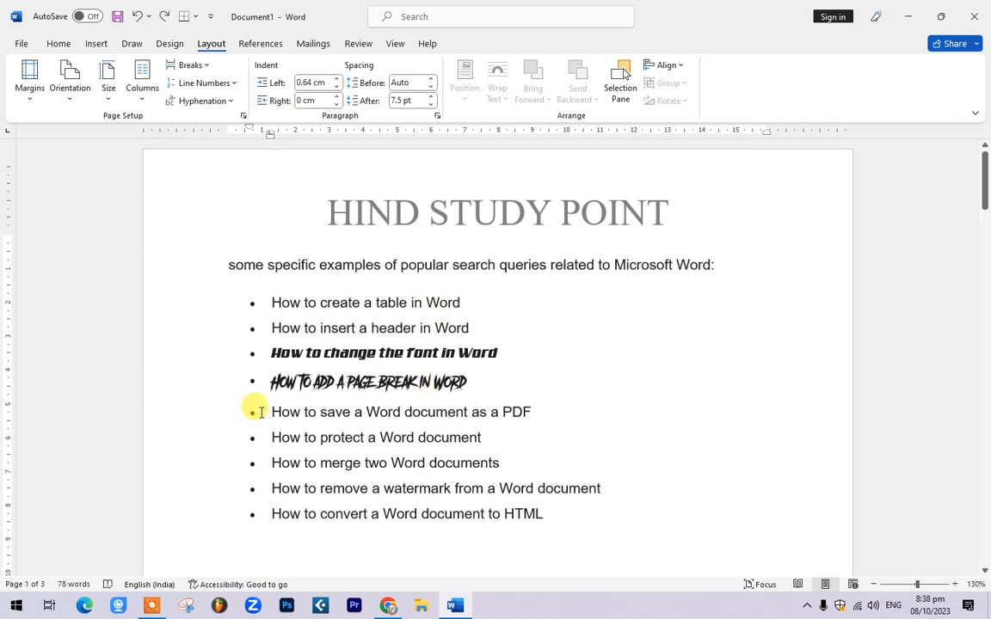
triple_click(354, 380)
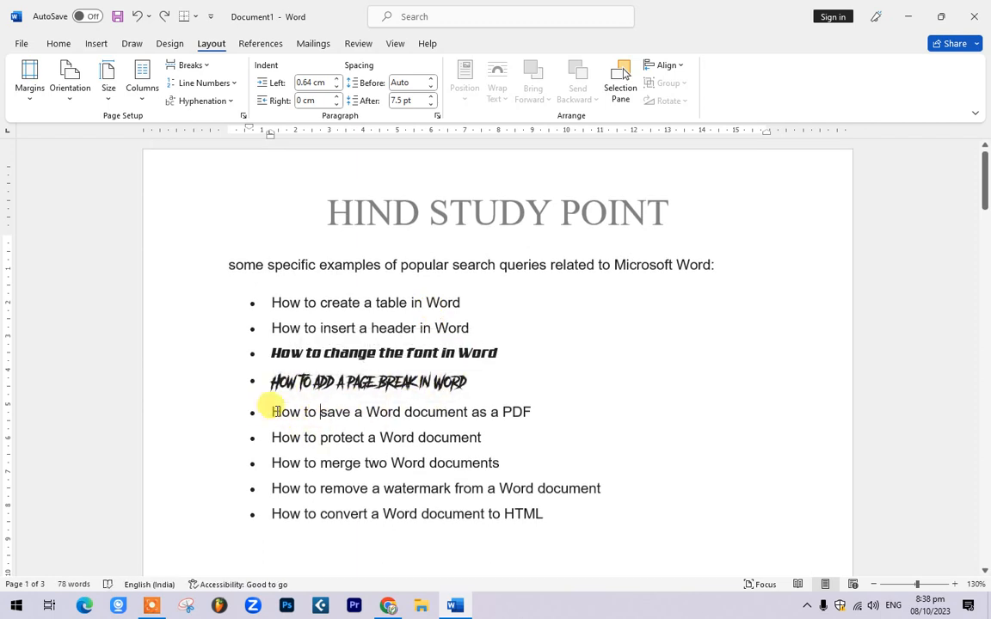
Step: Save a copy of the document to the Desktop with PDF as the file type
drag(274, 412, 460, 406)
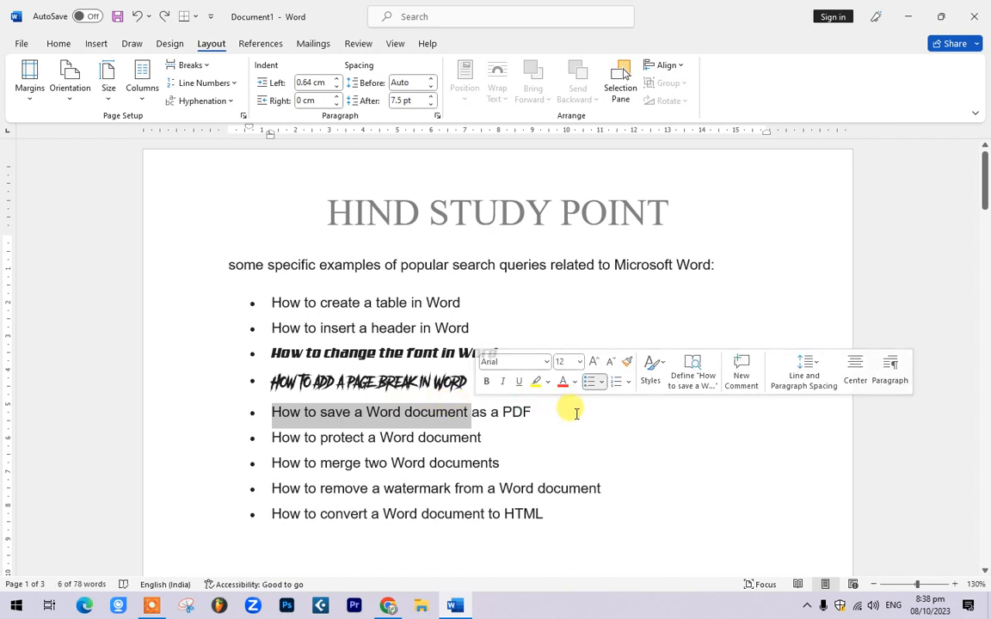
click(577, 411)
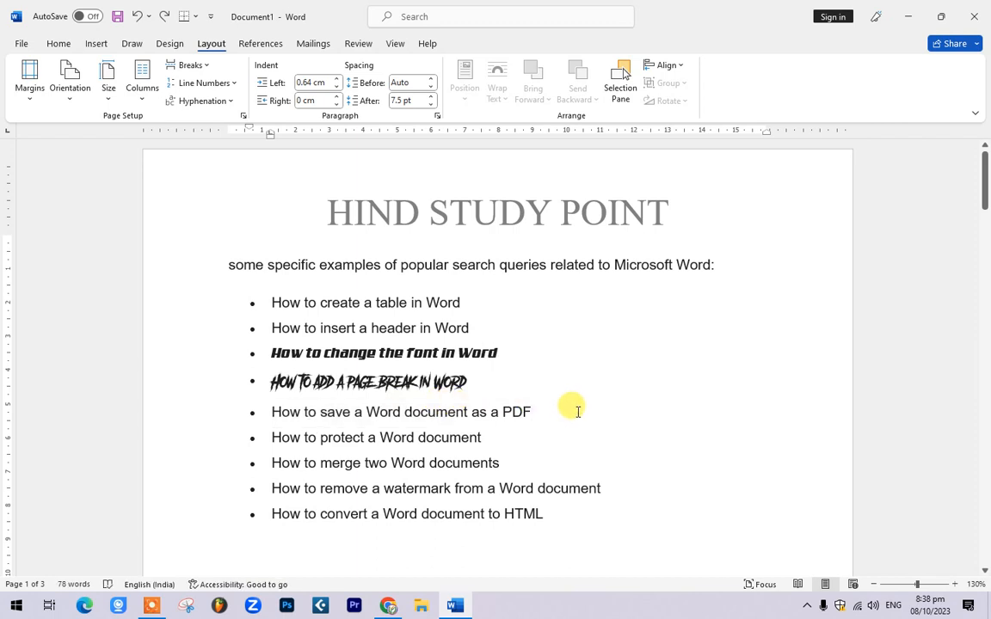
click(21, 44)
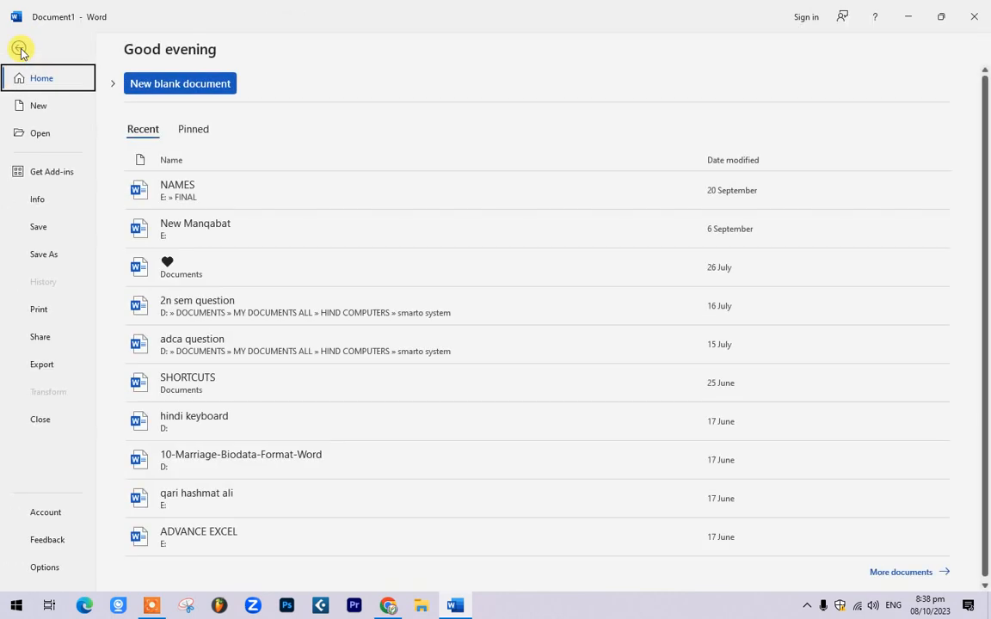
click(44, 256)
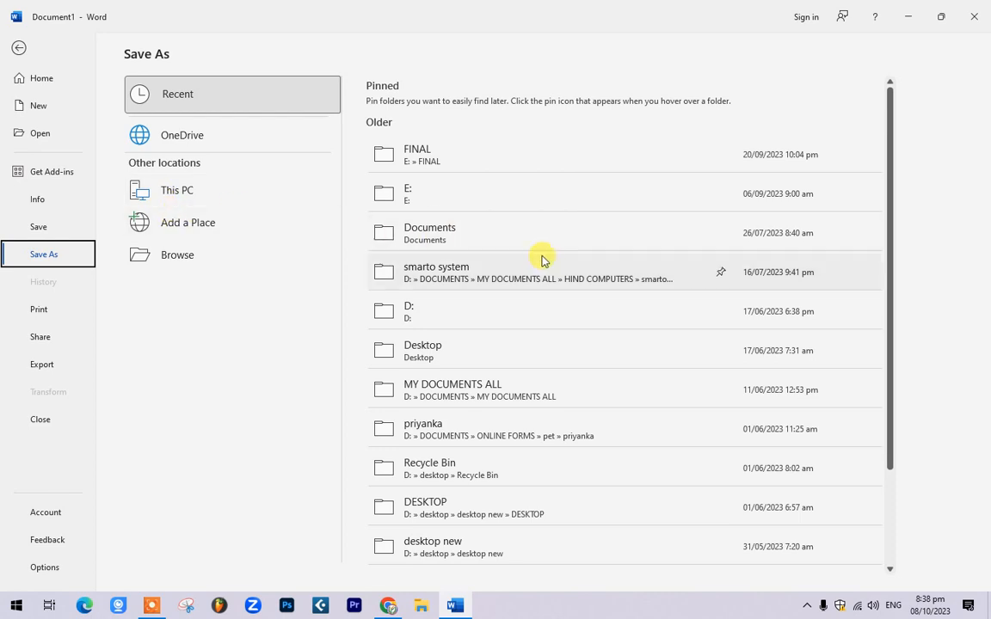
click(453, 234)
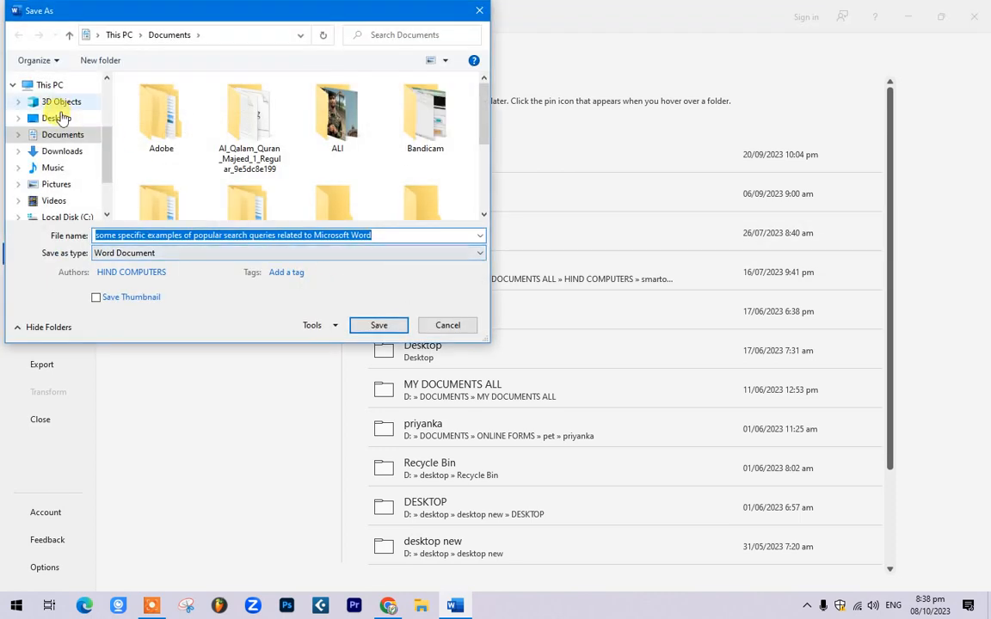
click(57, 118)
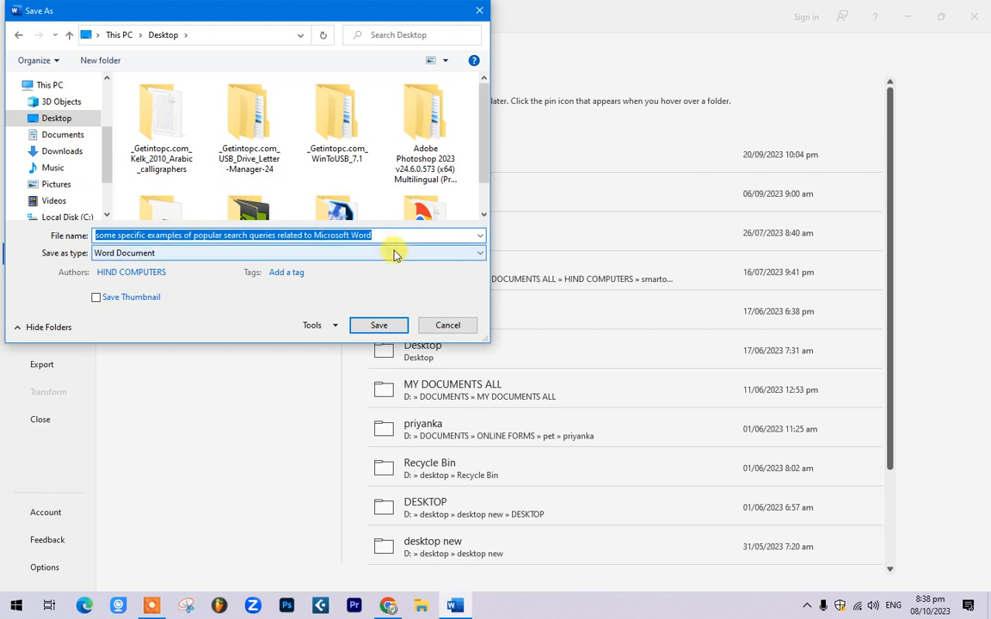
click(100, 253)
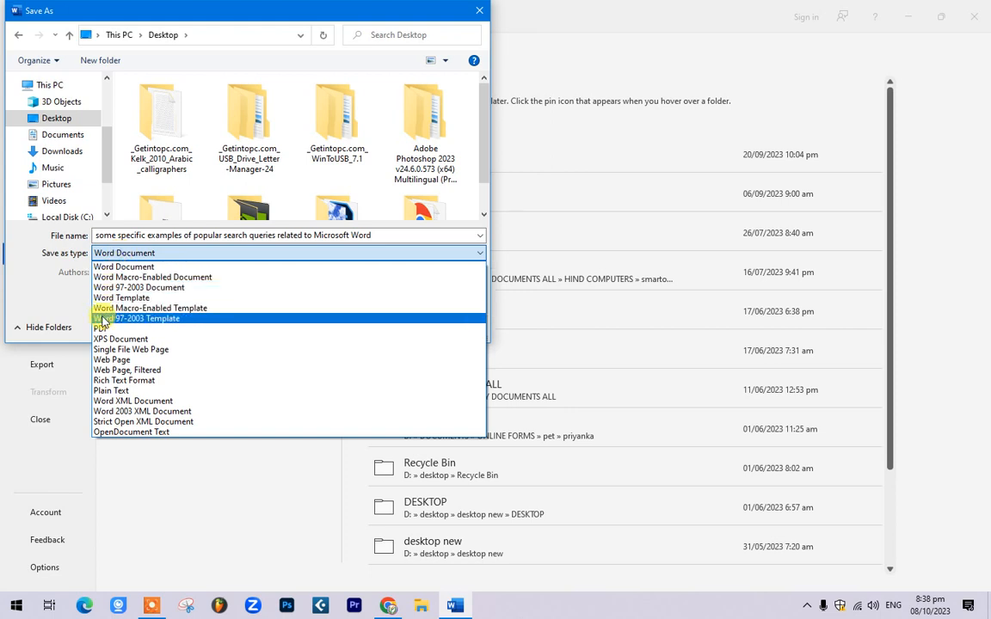
click(123, 331)
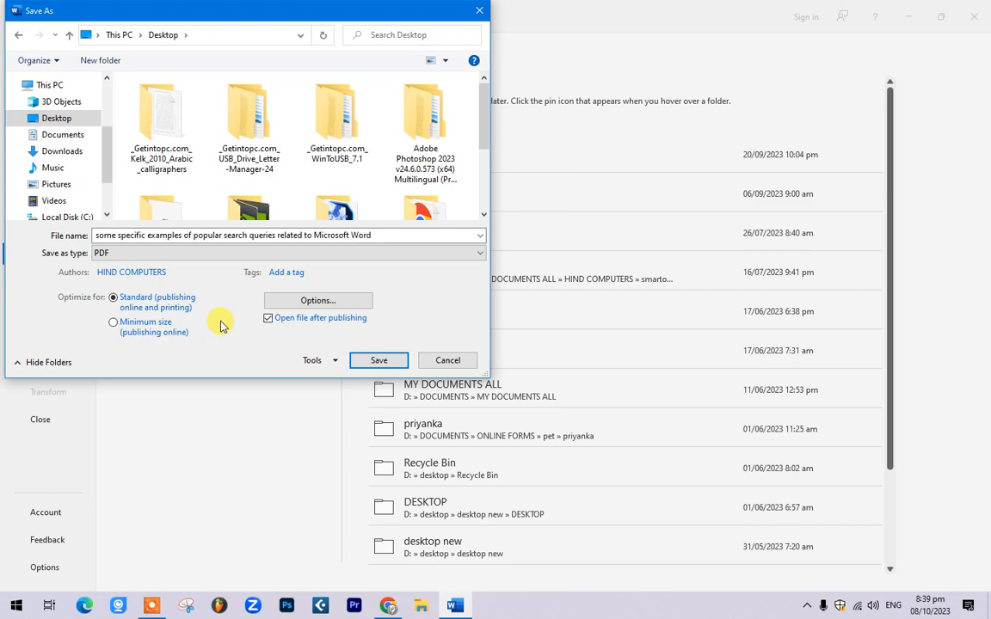
click(389, 361)
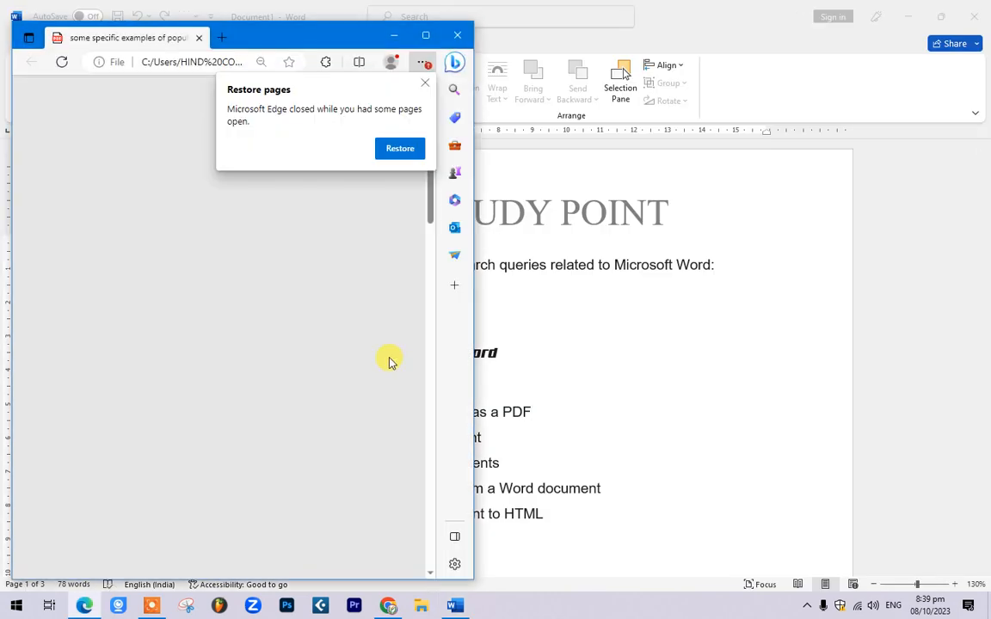
Step: Maximise the PDF viewer and scroll through the exported PDF
click(425, 33)
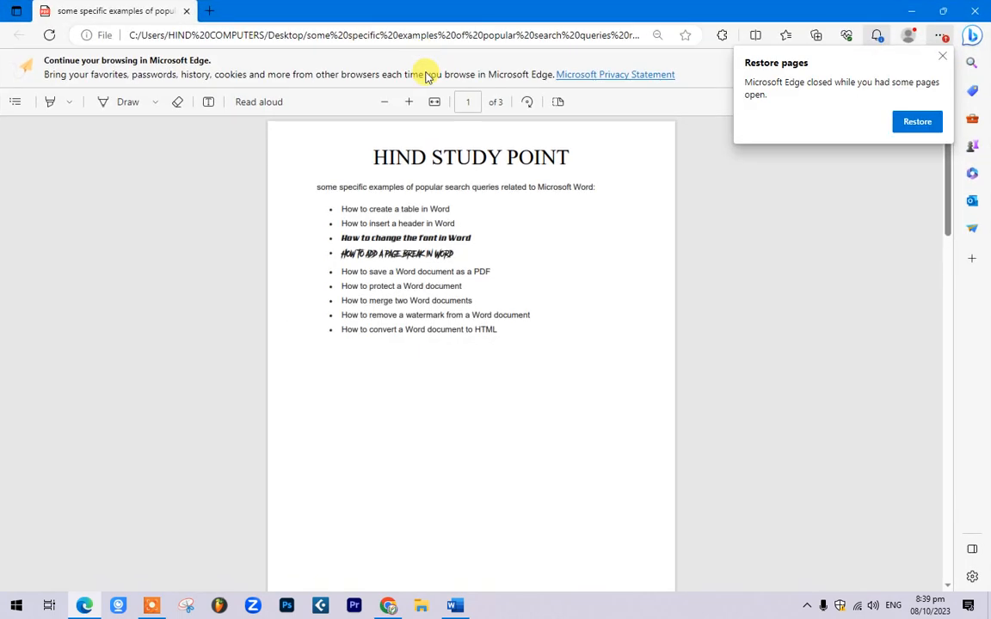
scroll(443, 204, down, 1)
scroll(443, 204, up, 1)
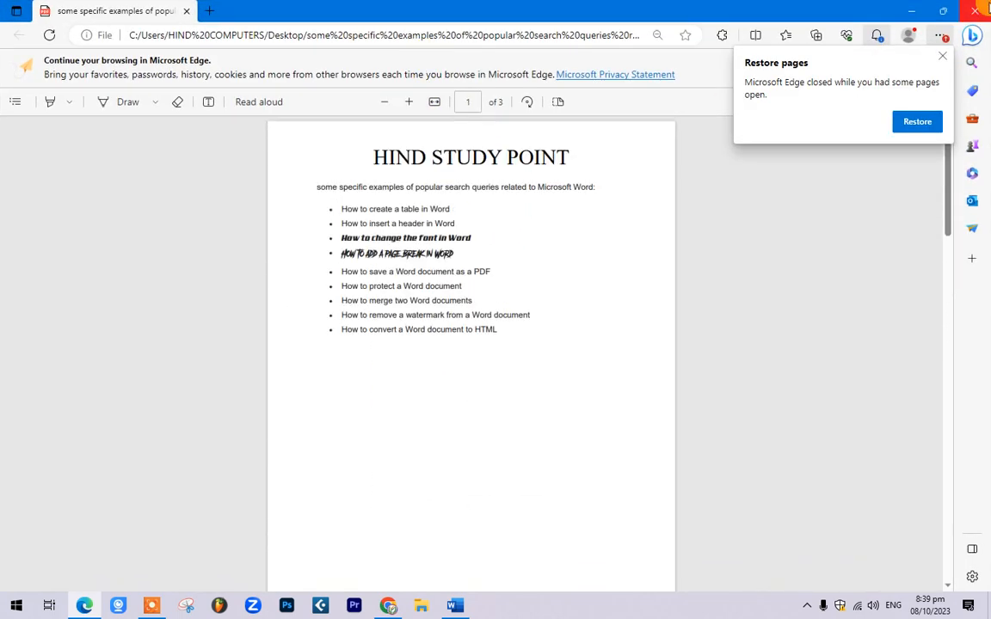
Step: Reopen the PDF from the desktop, scroll through it, then close Edge and return to Word
key(alt+Tab)
key(super+d)
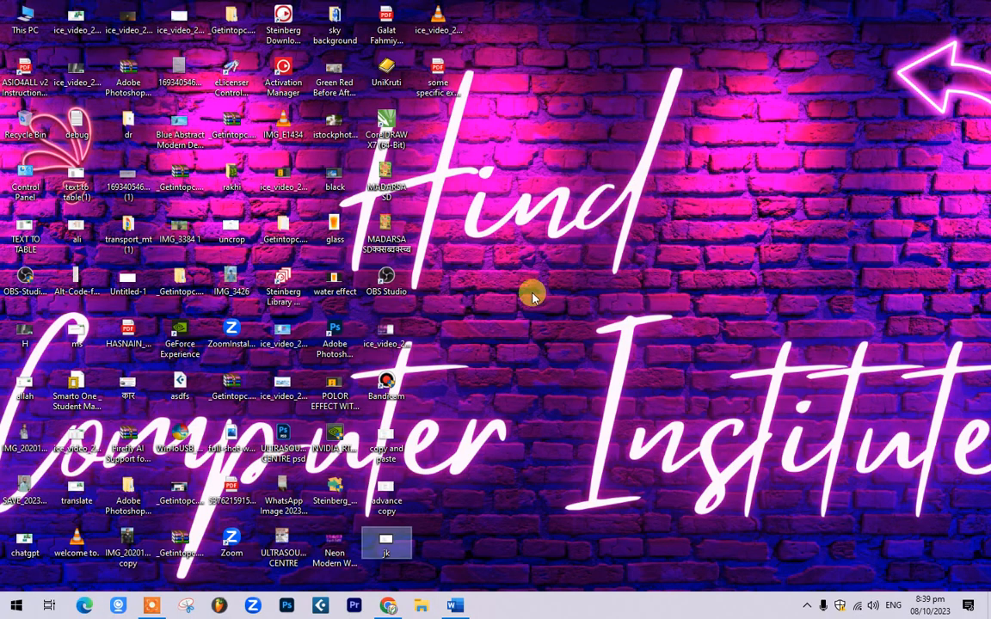
double_click(437, 79)
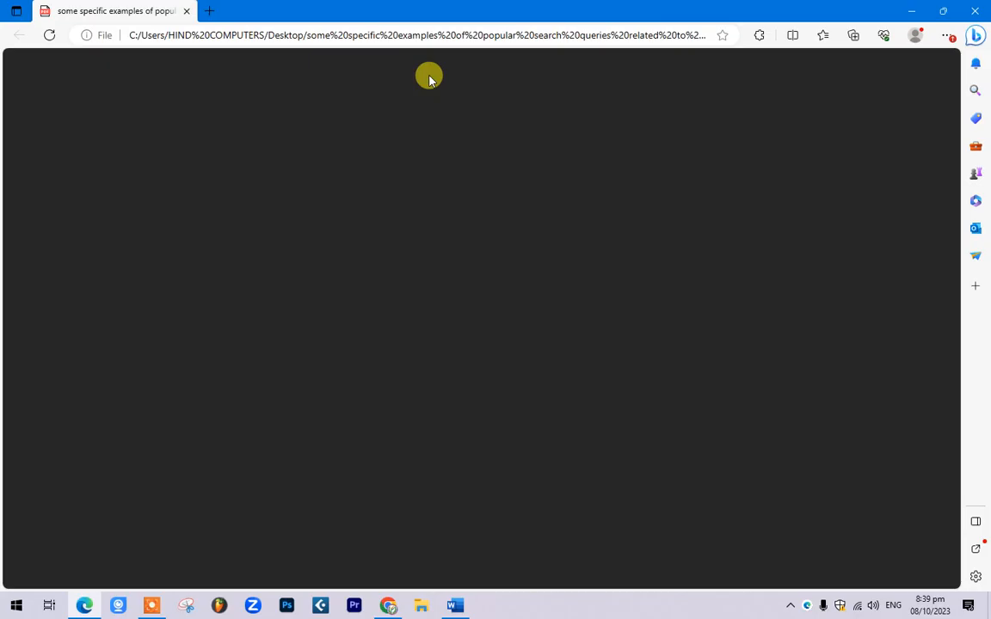
scroll(529, 197, down, 15)
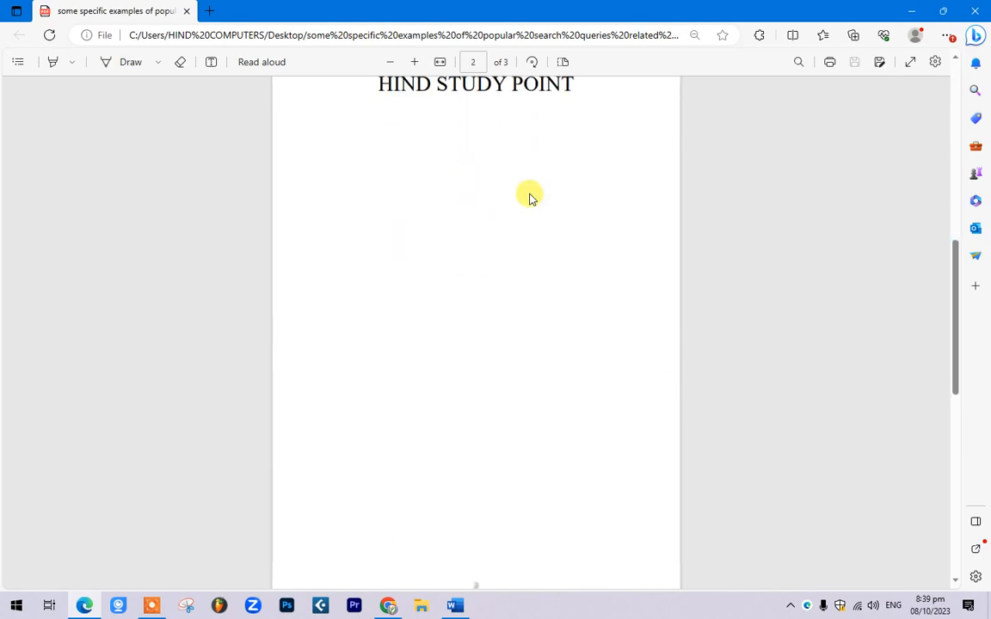
scroll(528, 243, up, 15)
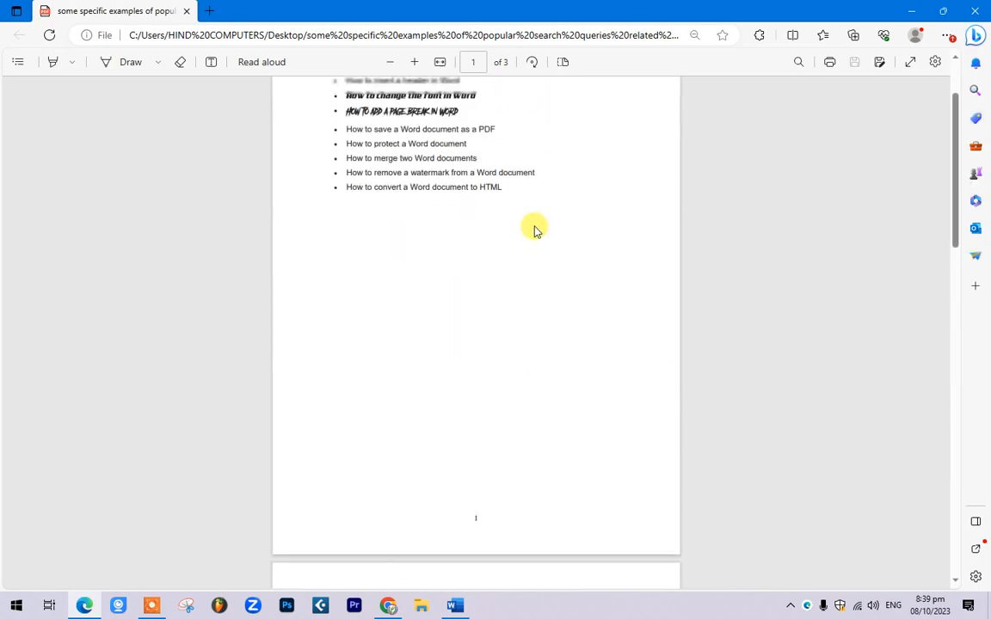
click(975, 11)
click(454, 606)
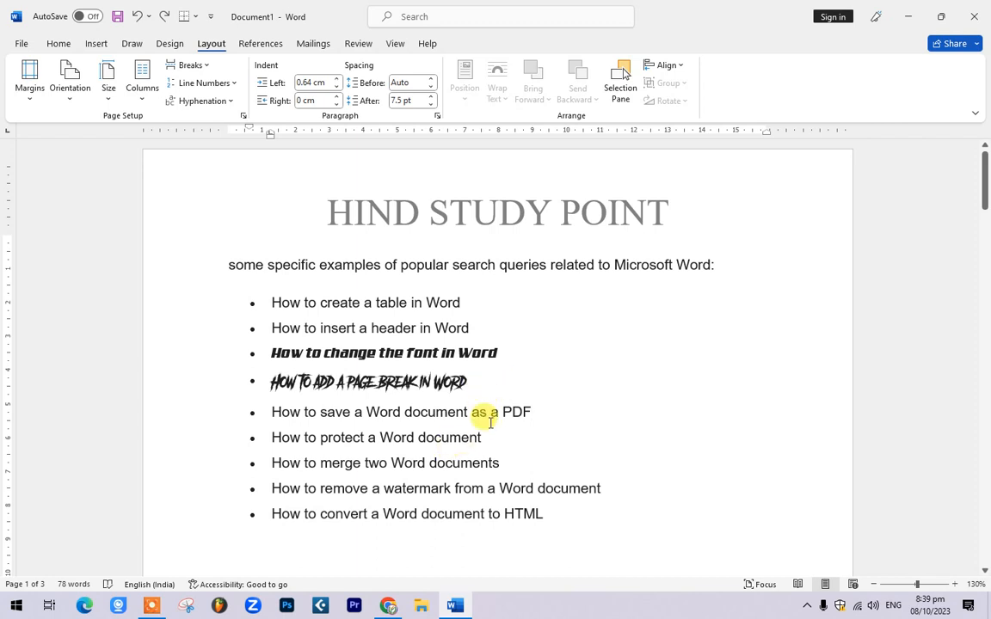
Step: Open the Save As dialog with F12, targeting the Desktop as a Word Document
drag(269, 436, 360, 436)
click(376, 444)
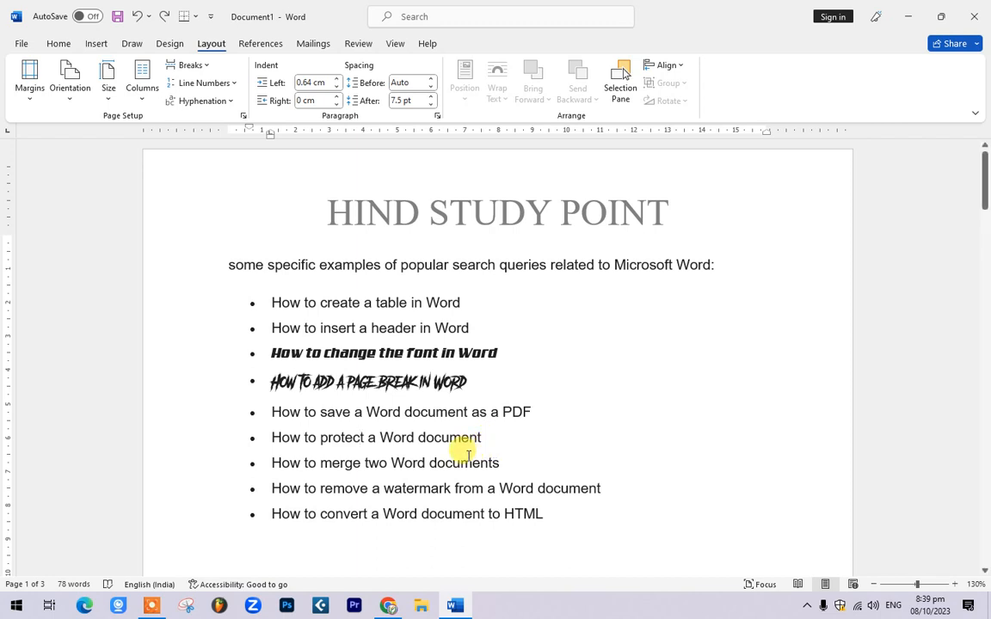
key(F12)
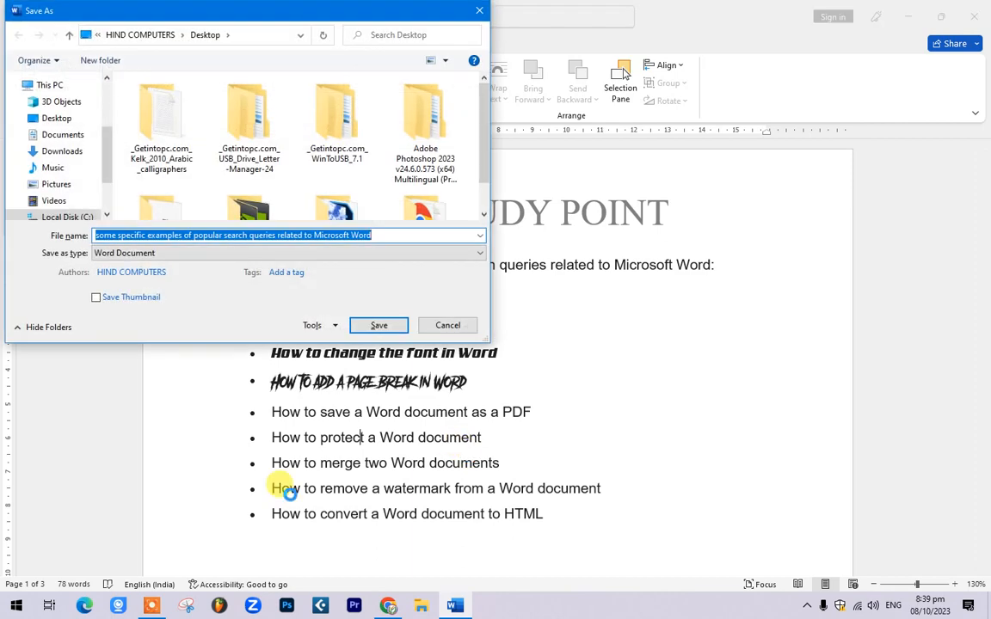
Step: In General Options, set and confirm an open password and a modify password, then save to the Desktop
drag(258, 11, 497, 58)
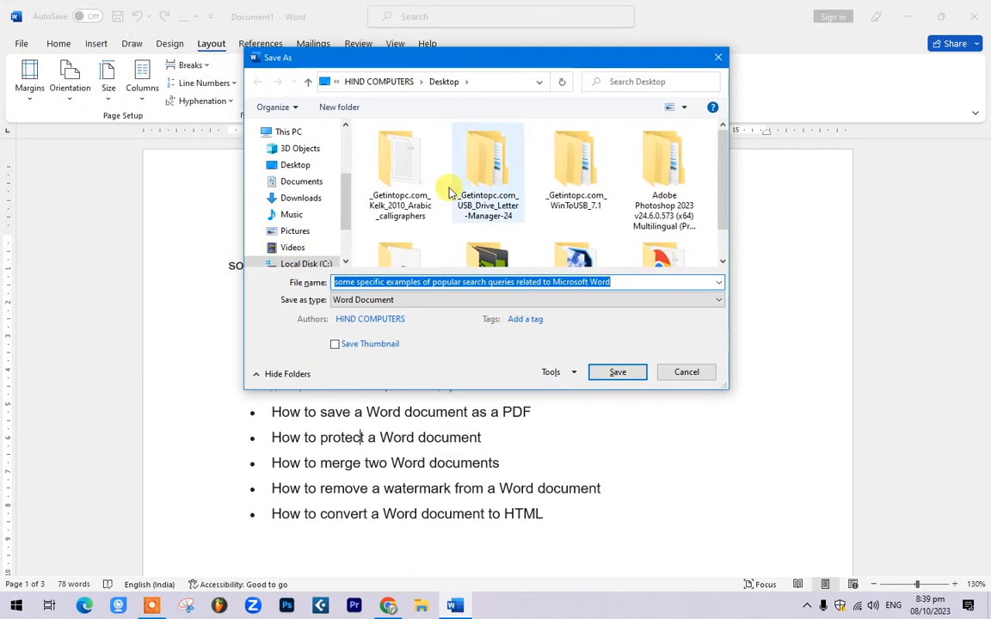
click(568, 375)
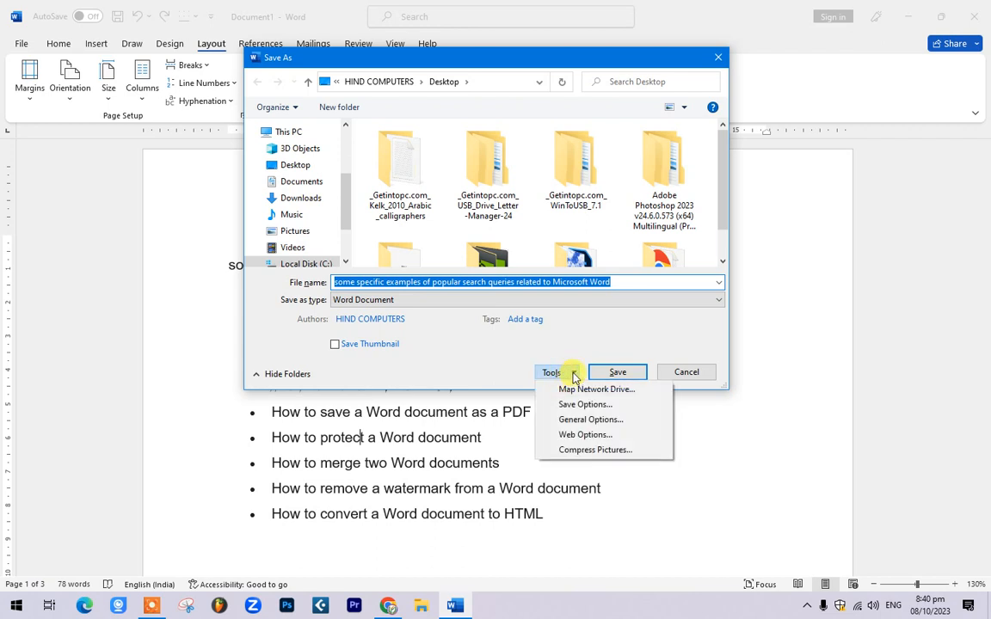
click(573, 420)
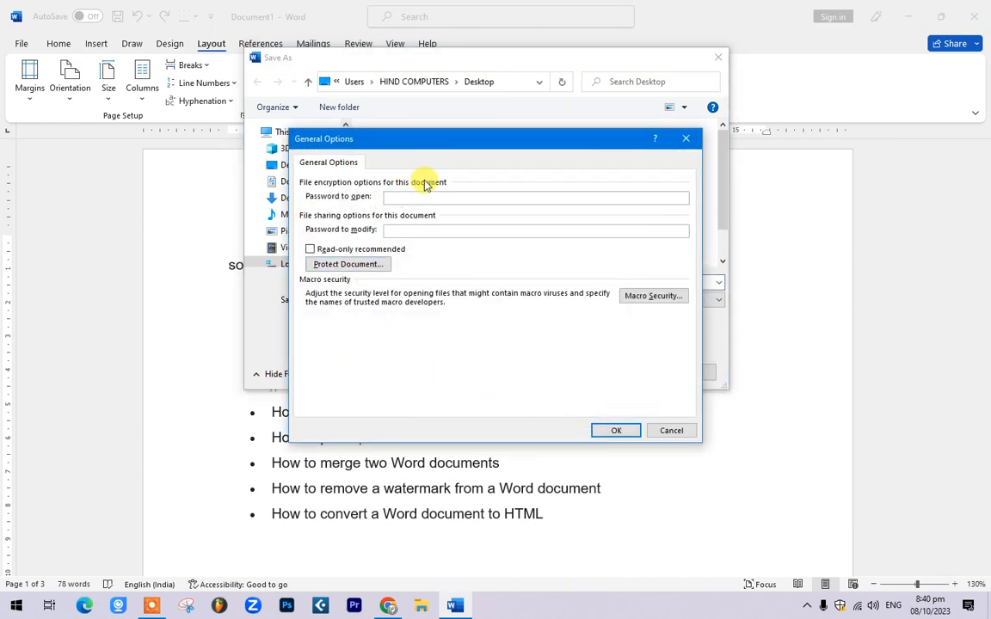
text(1123)
key(Return)
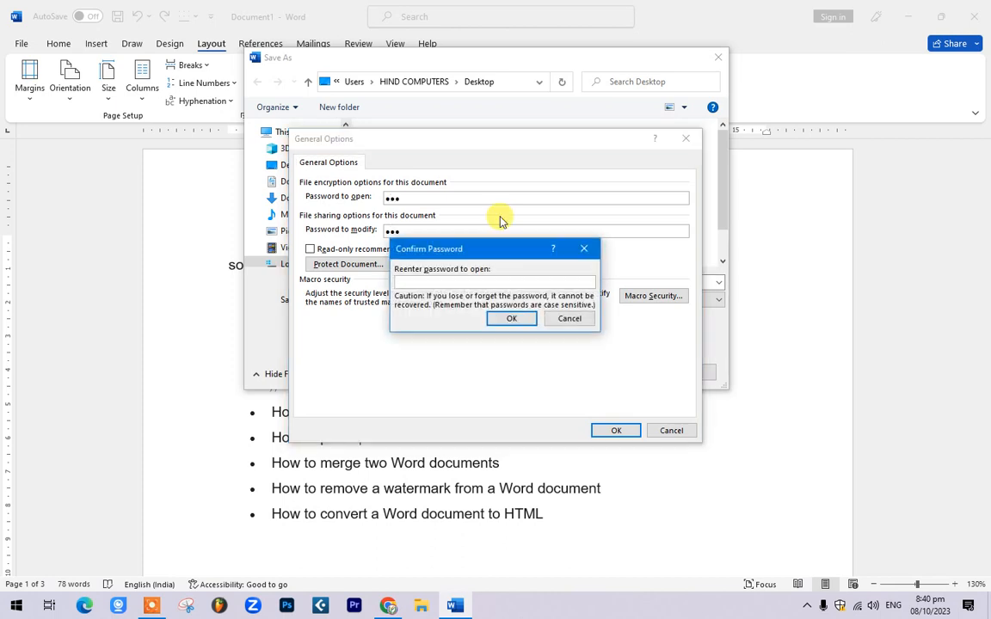
text(123)
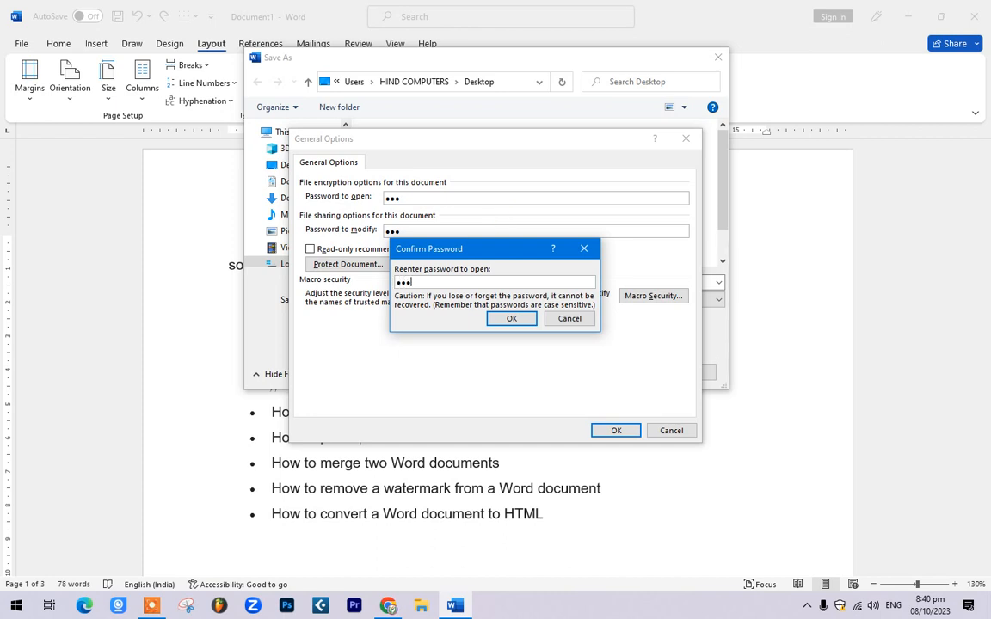
key(Return)
text(1)
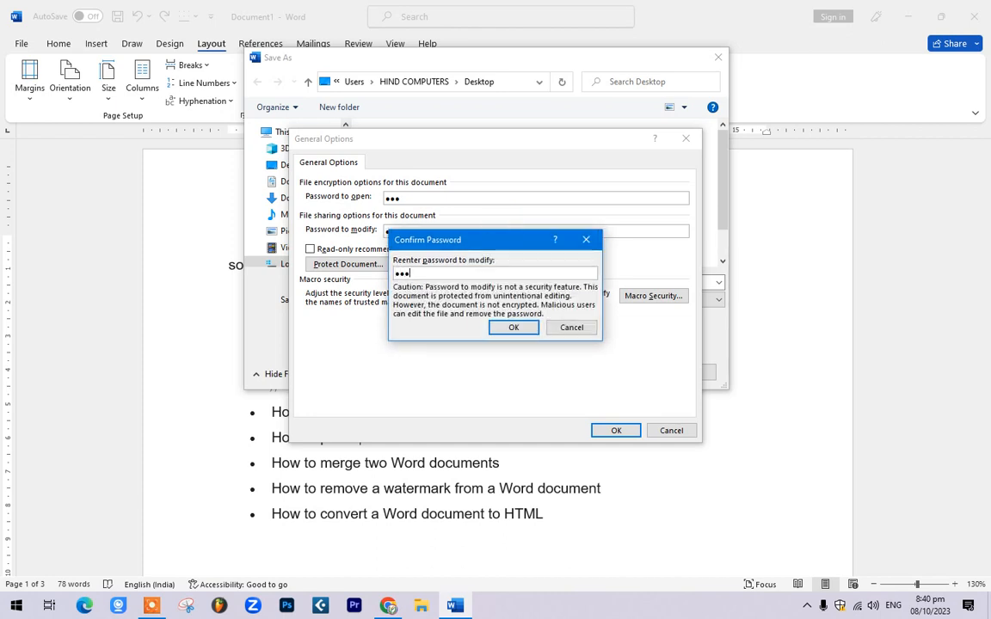
text(23)
key(Return)
key(Return)
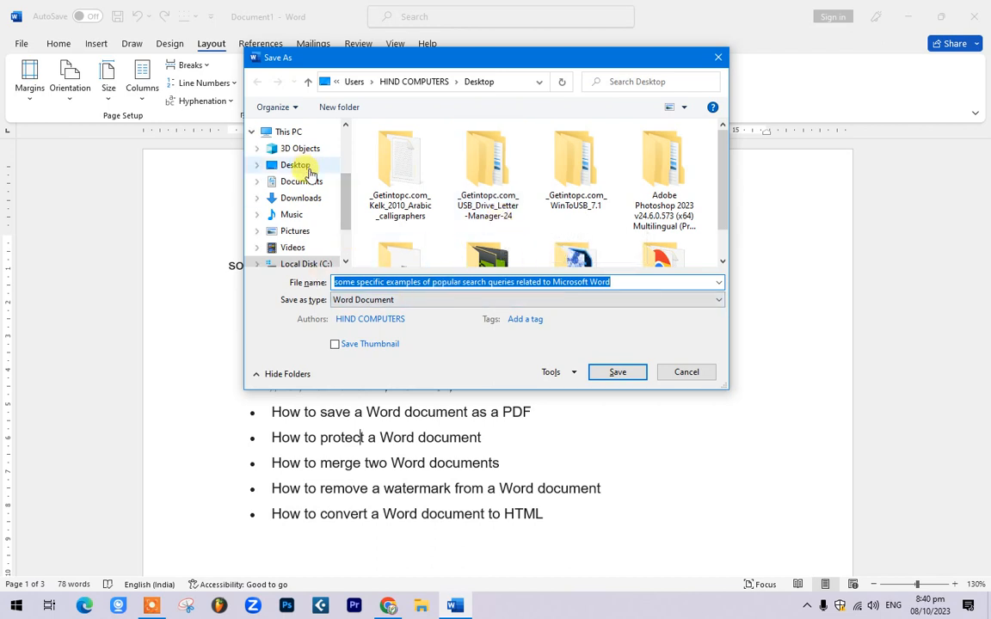
click(617, 372)
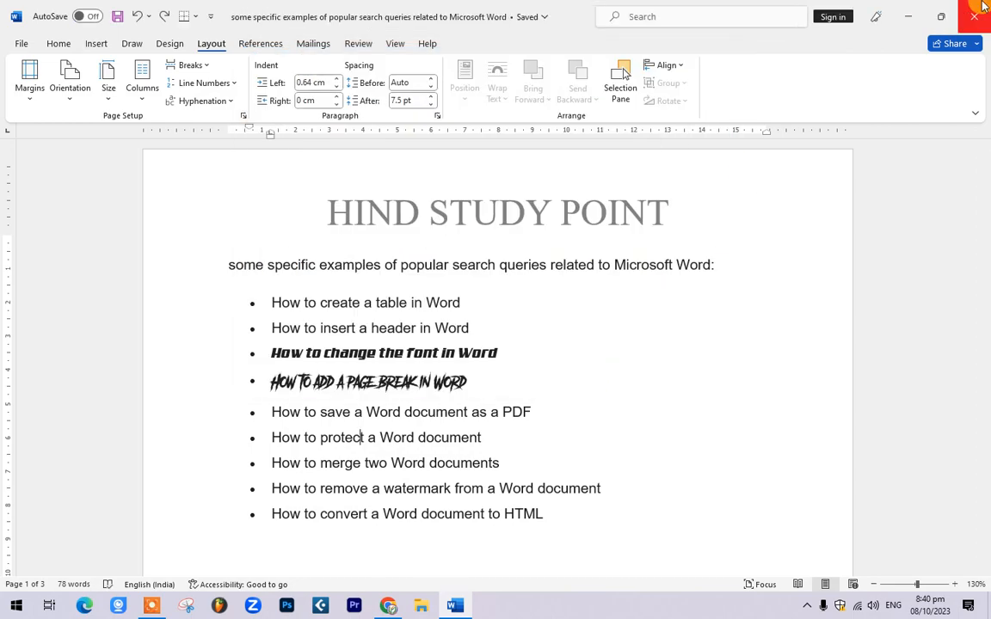
Step: Close Word and refresh the desktop icons
click(977, 15)
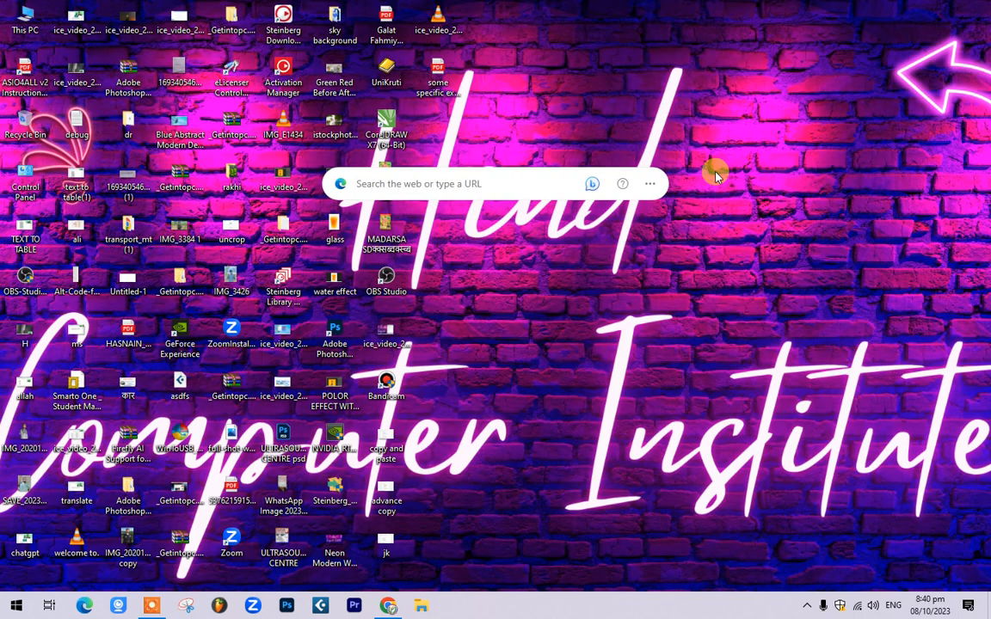
right_click(714, 161)
click(727, 200)
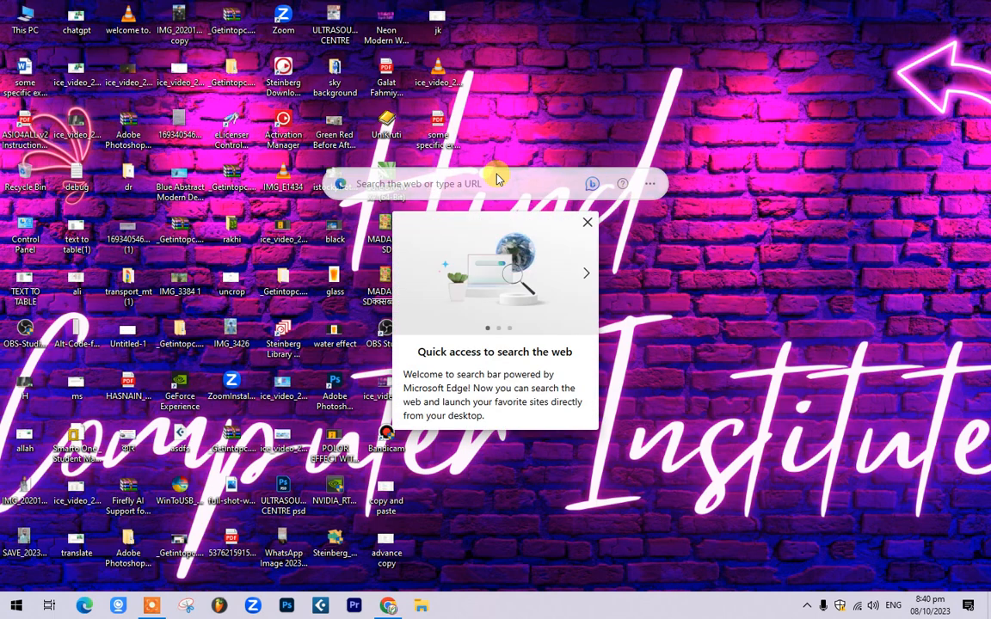
Step: Move the web search bar out of the way and open the saved Word document
click(585, 221)
click(488, 186)
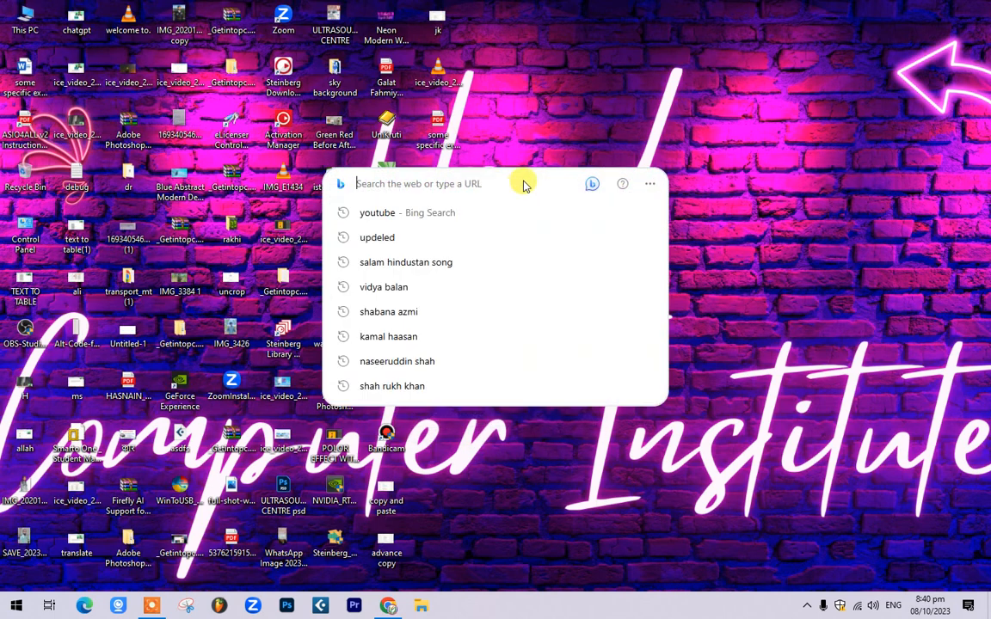
click(556, 141)
drag(560, 180, 819, 375)
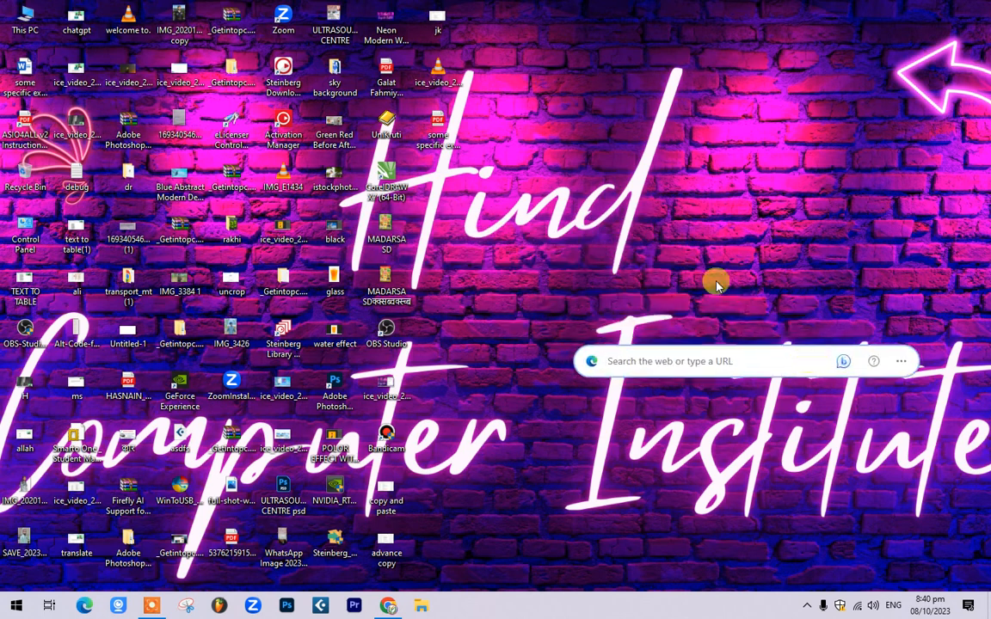
drag(461, 195, 389, 184)
double_click(387, 182)
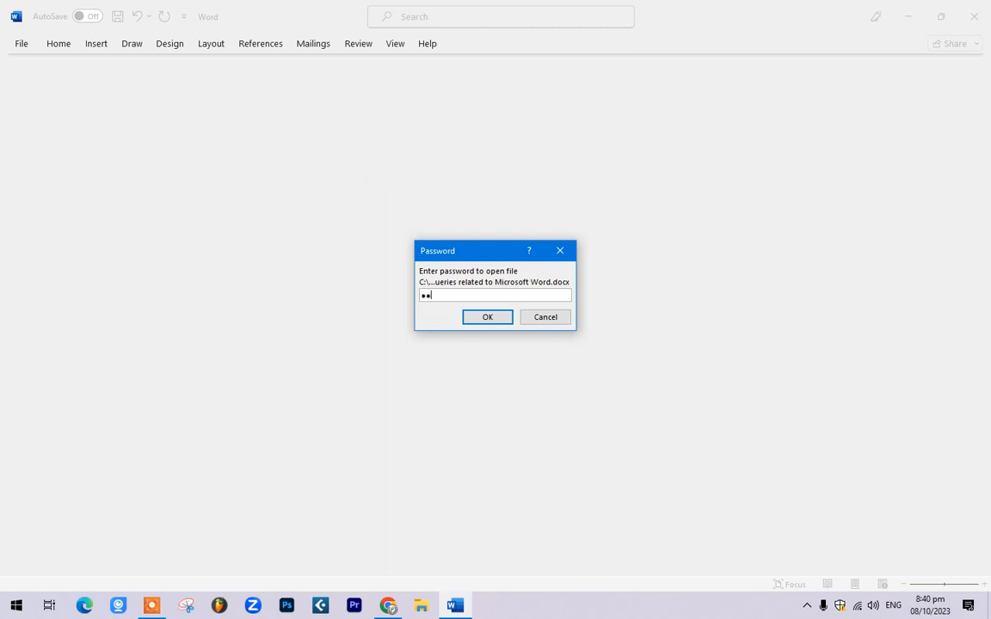
Step: Submit the open and modify passwords and dismiss the Office updates notice
key(Return)
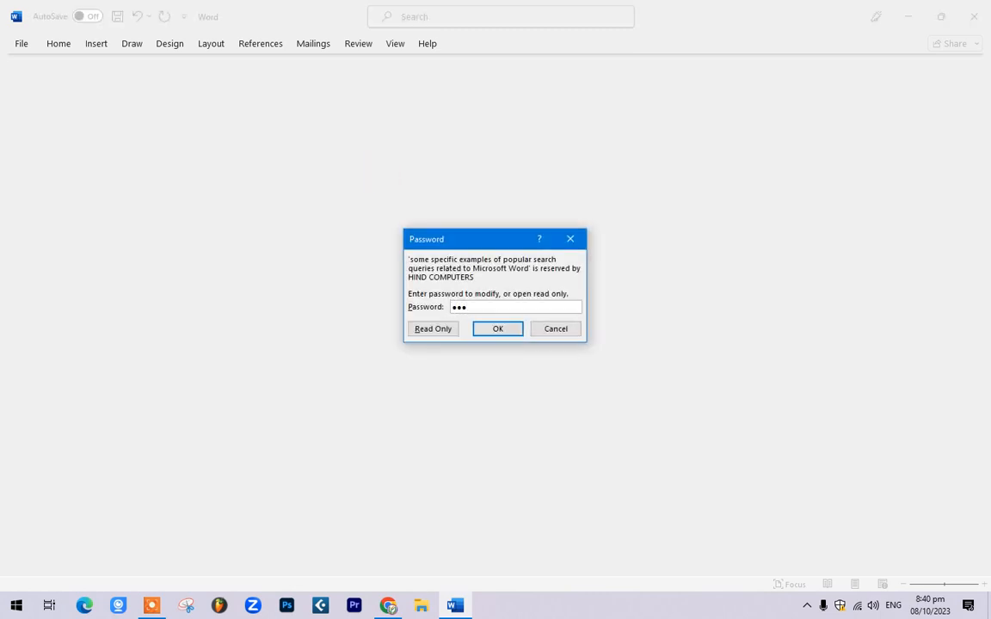
key(Return)
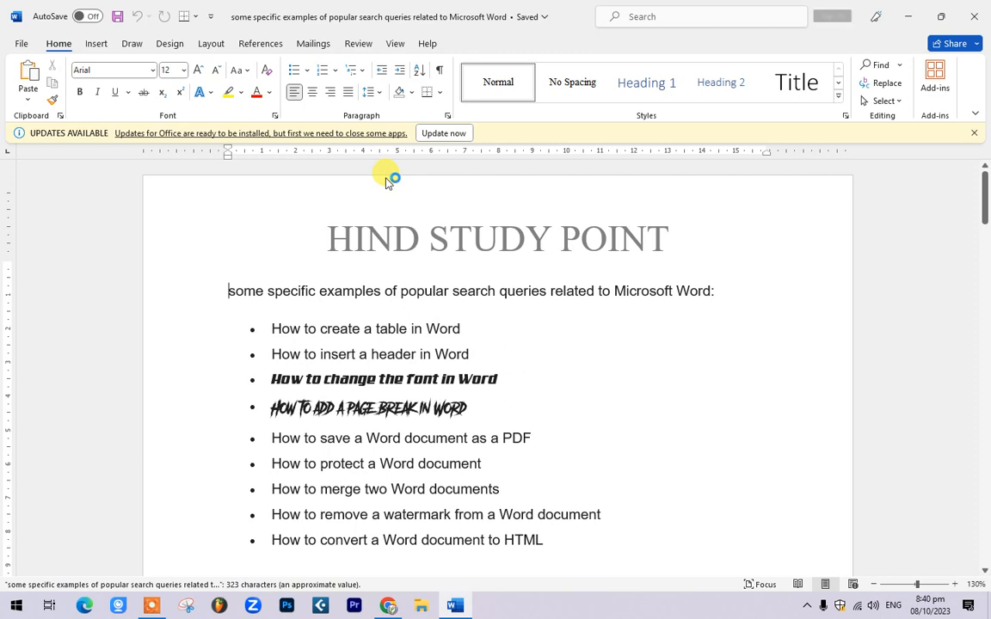
click(973, 132)
Step: Select the line 'How to protect a Word document' in the bullet list
scroll(362, 347, down, 2)
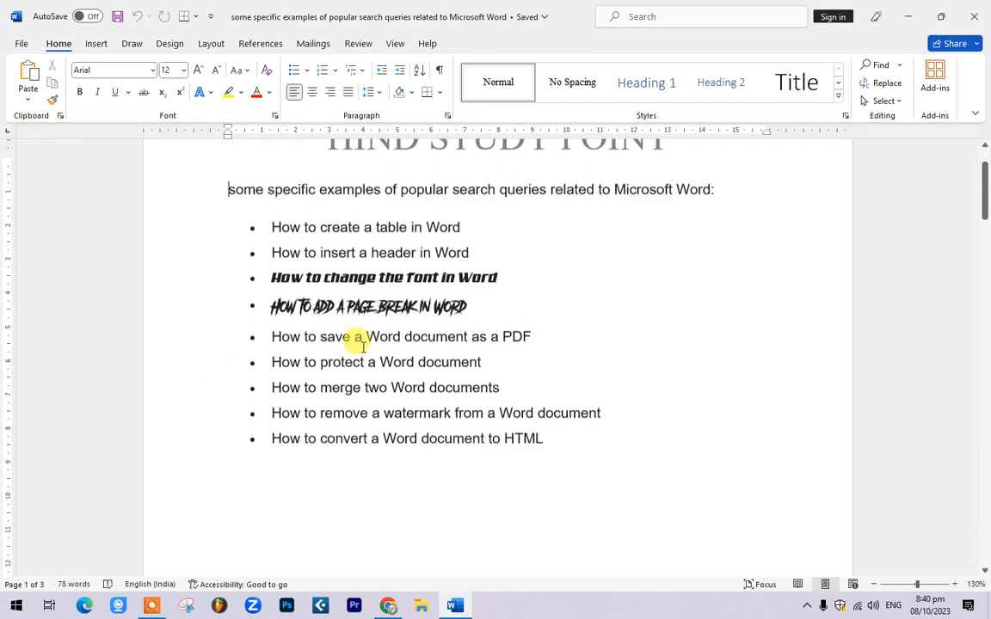
click(363, 347)
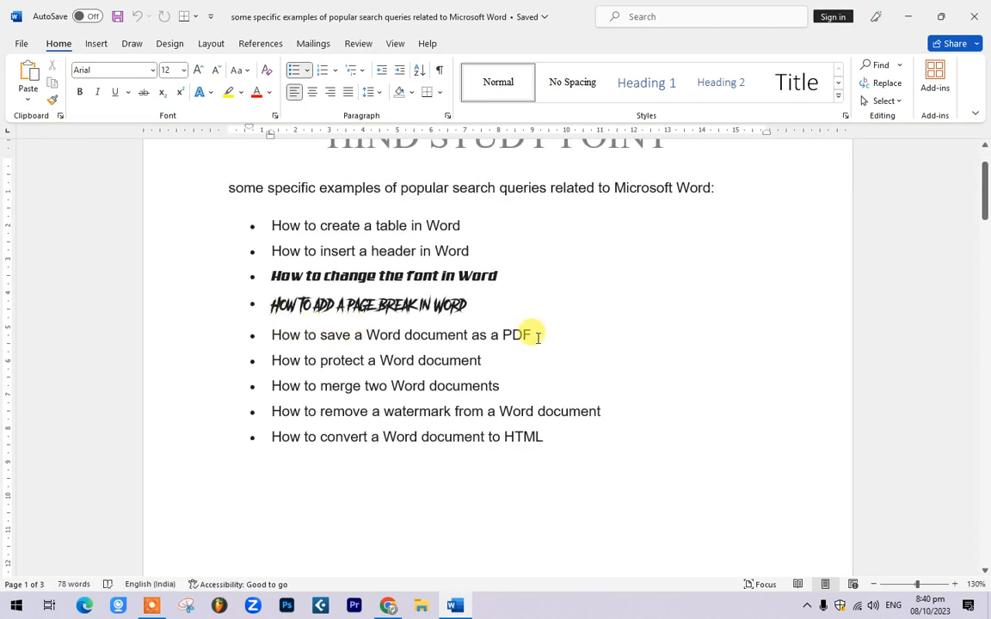
drag(482, 358, 239, 316)
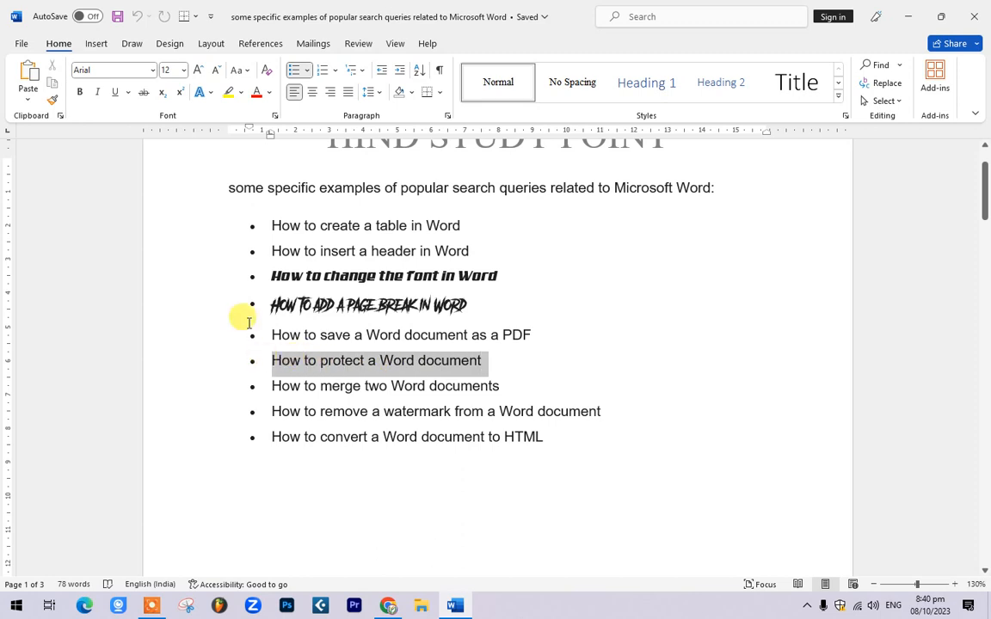
Step: Colour the 'How to protect a Word document' line red, then select the 'How to merge two Word documents' line
click(258, 95)
click(570, 356)
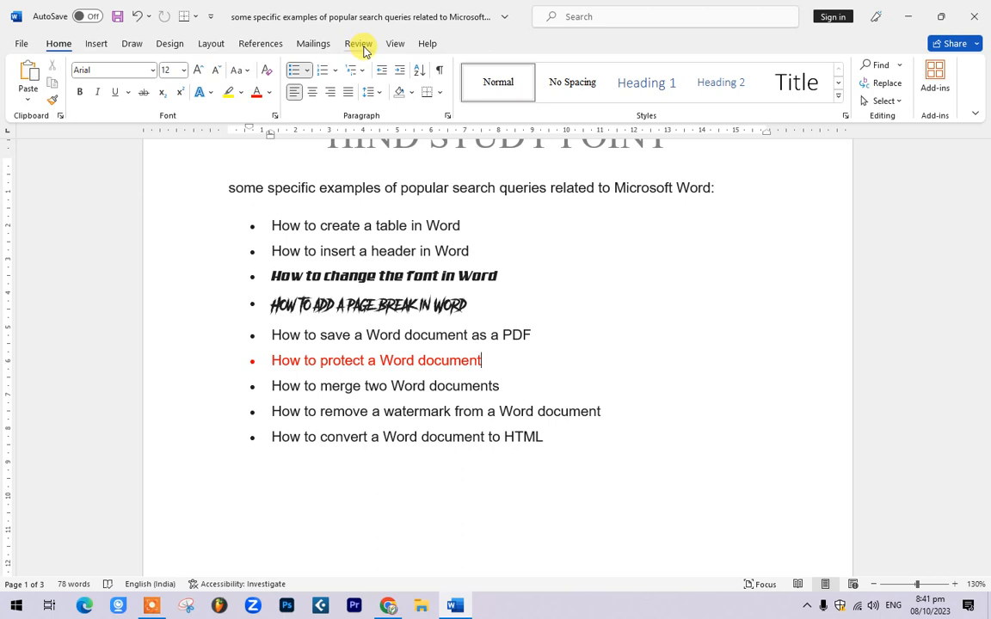
drag(514, 384, 281, 384)
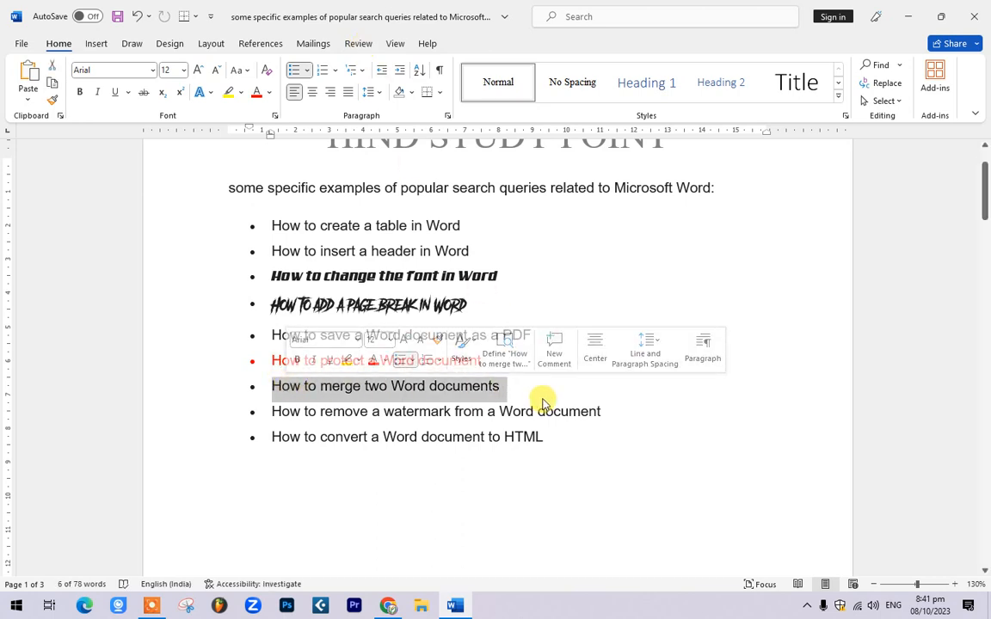
click(367, 43)
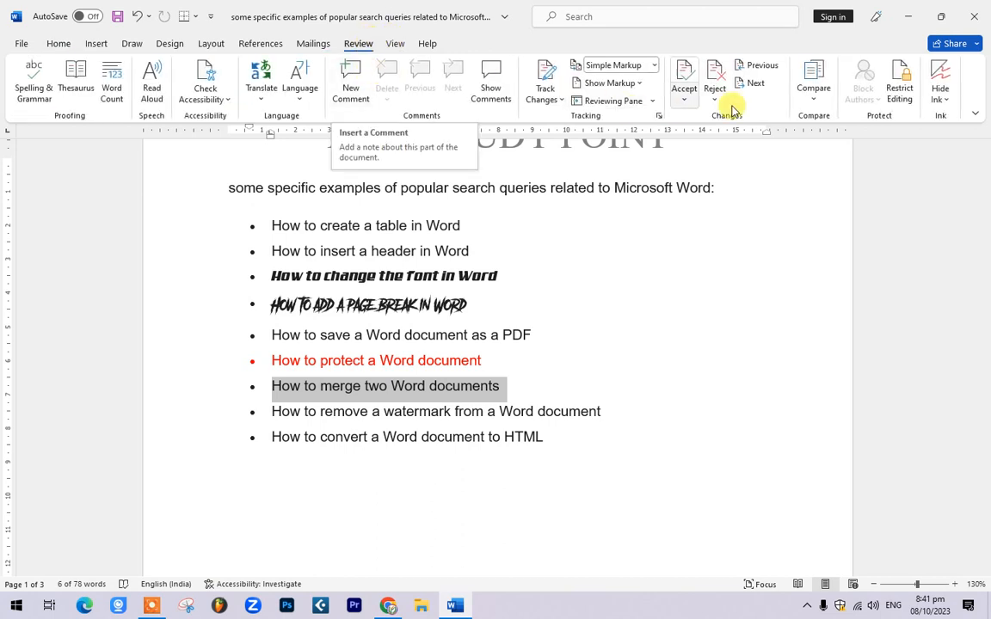
Step: Restrict the document to read-only (No changes) editing, save it, and close Word
click(904, 92)
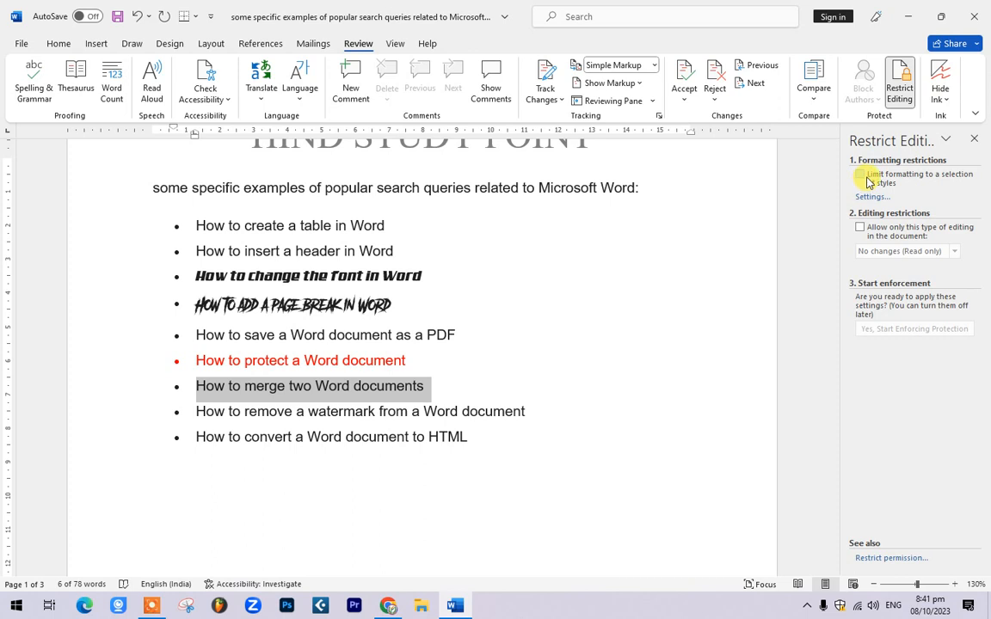
click(860, 227)
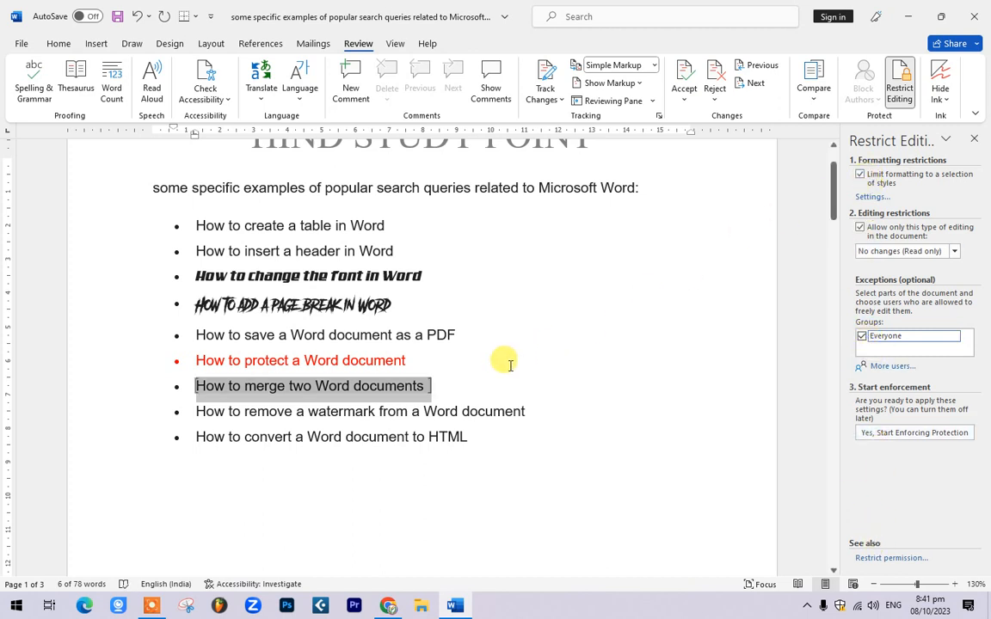
key(ctrl+s)
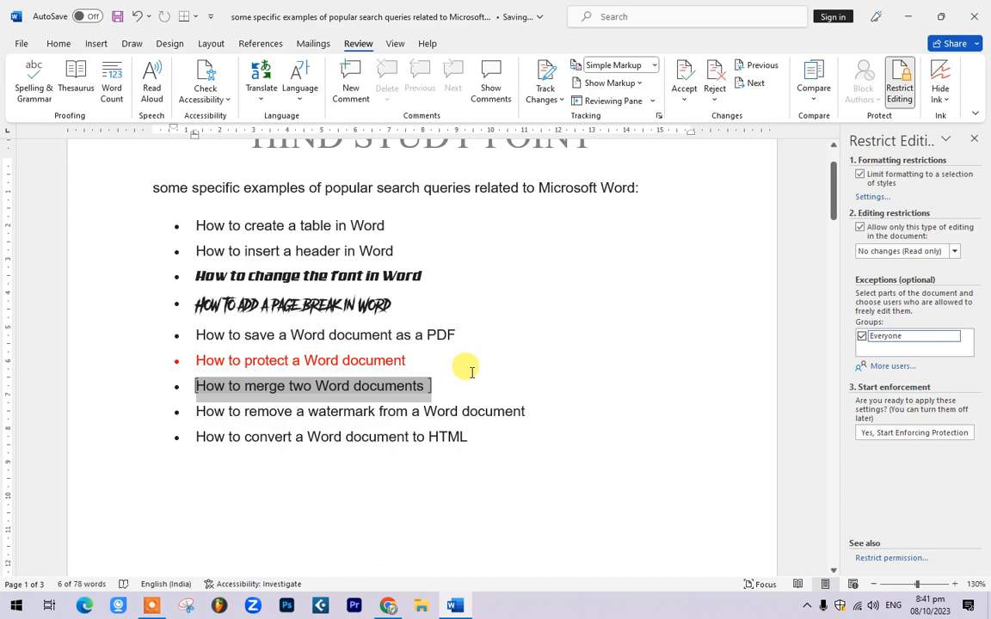
click(568, 327)
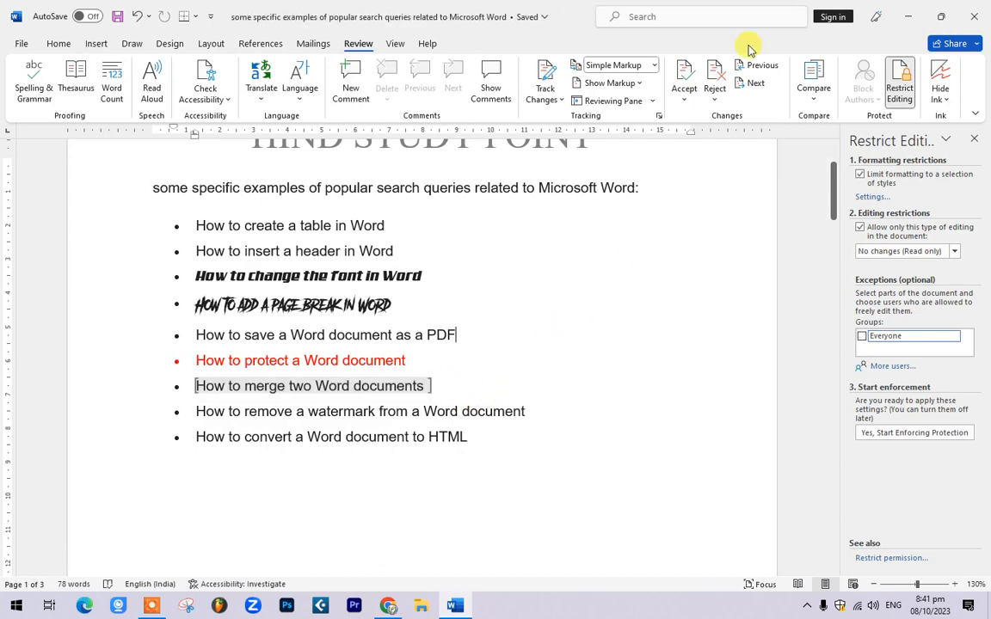
click(980, 10)
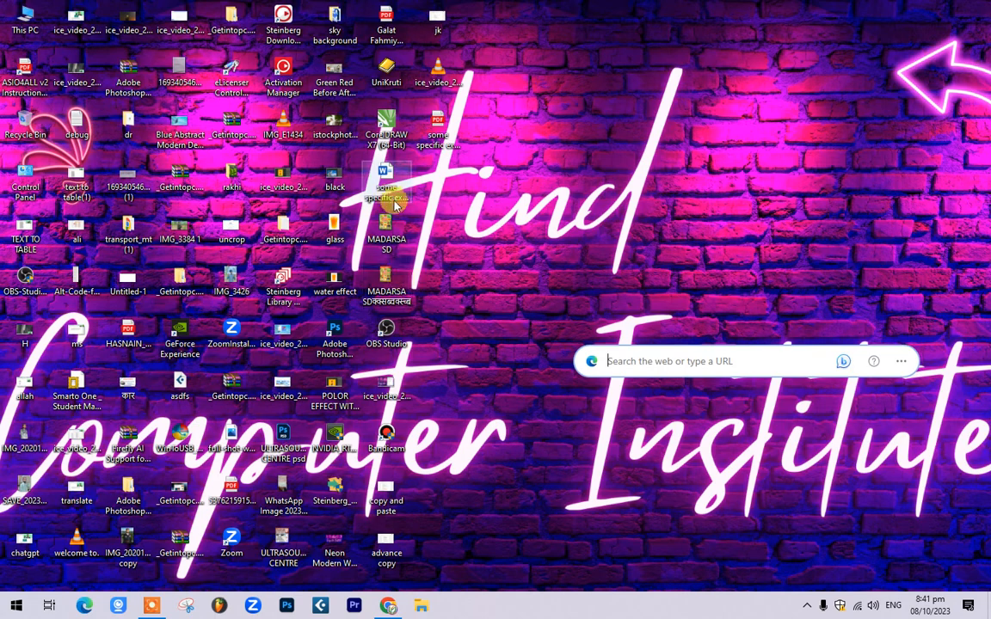
Step: Reopen the protected list document from its Desktop icon and get past both password prompts
right_click(384, 176)
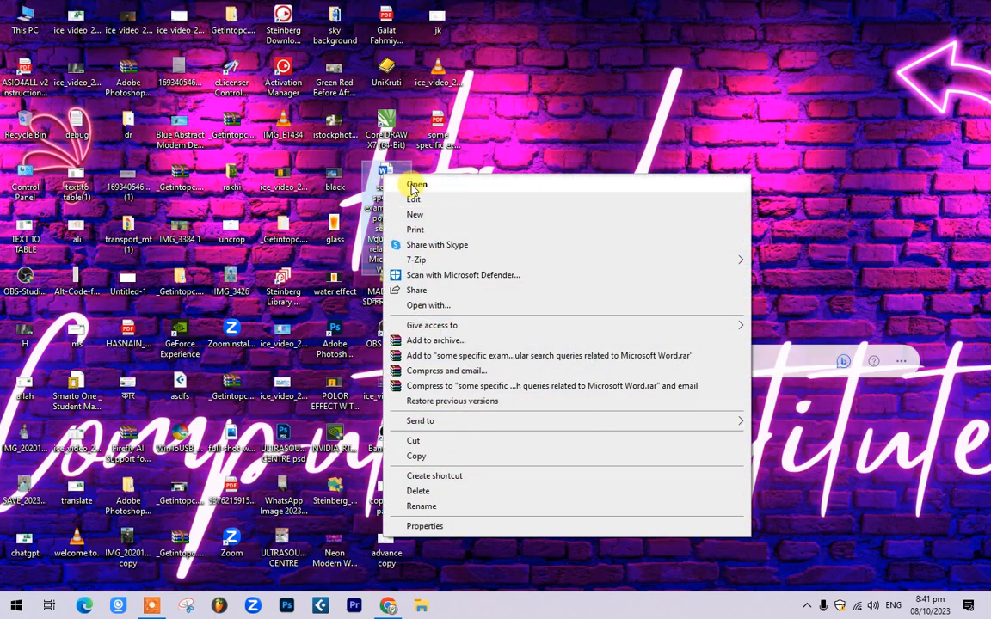
click(414, 184)
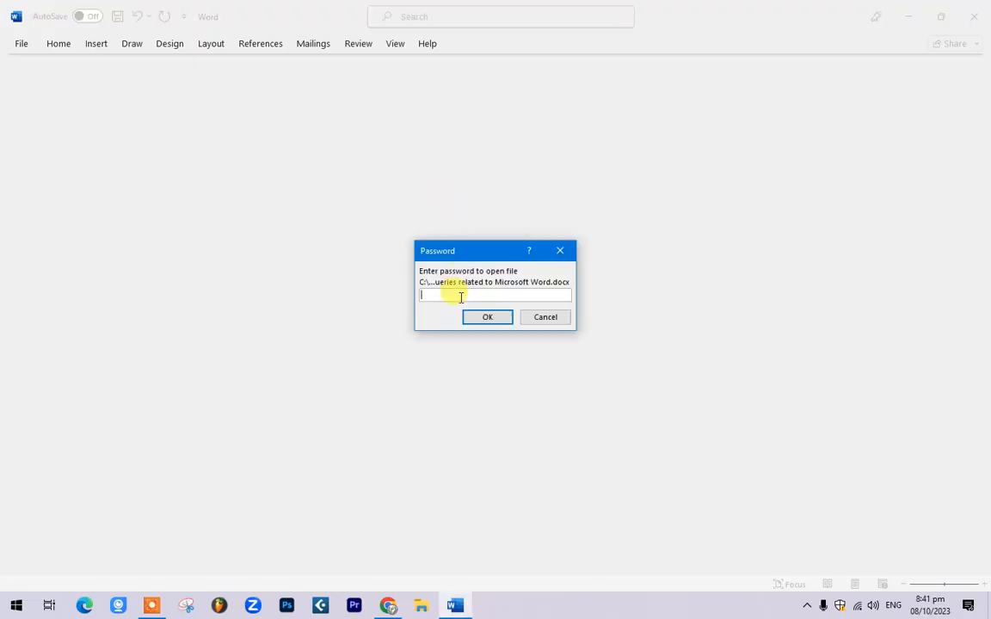
key(Return)
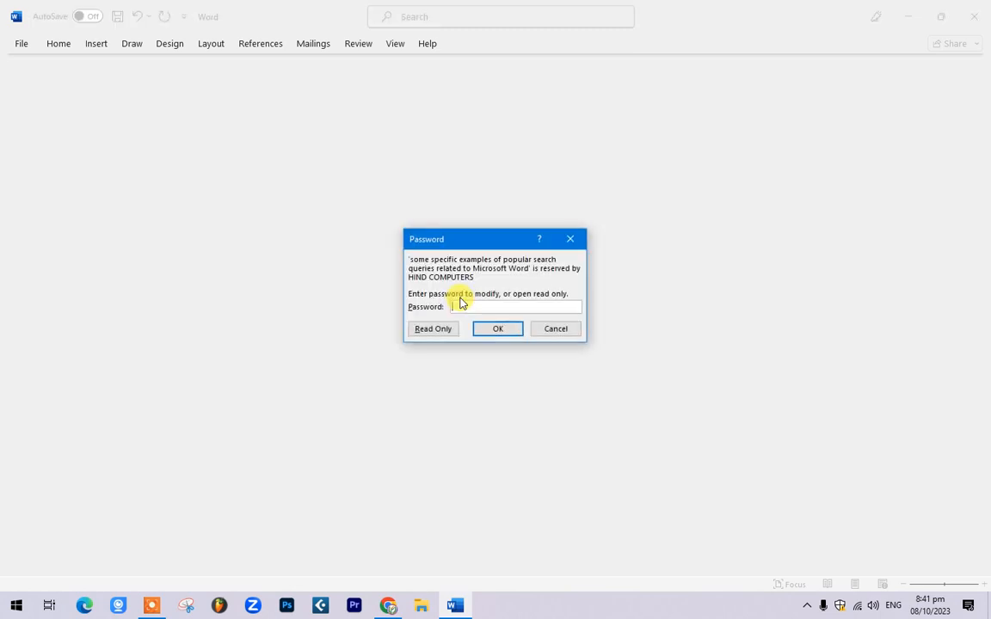
key(Return)
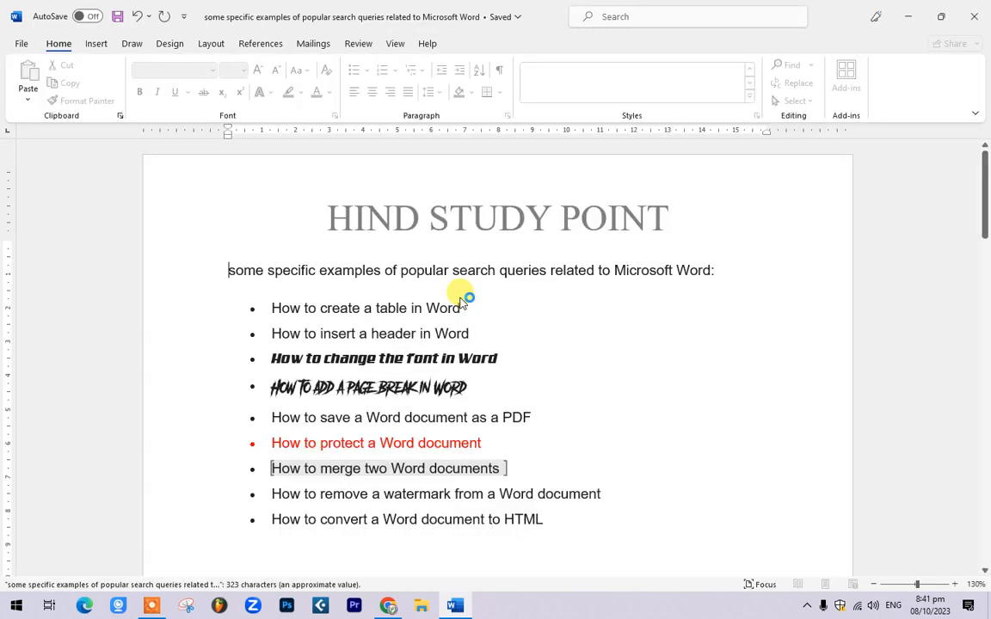
Step: Colour the first bullet 'How to create a table in Word' red, then select 'How to merge two Word documents'
drag(481, 325, 239, 327)
click(255, 92)
click(565, 405)
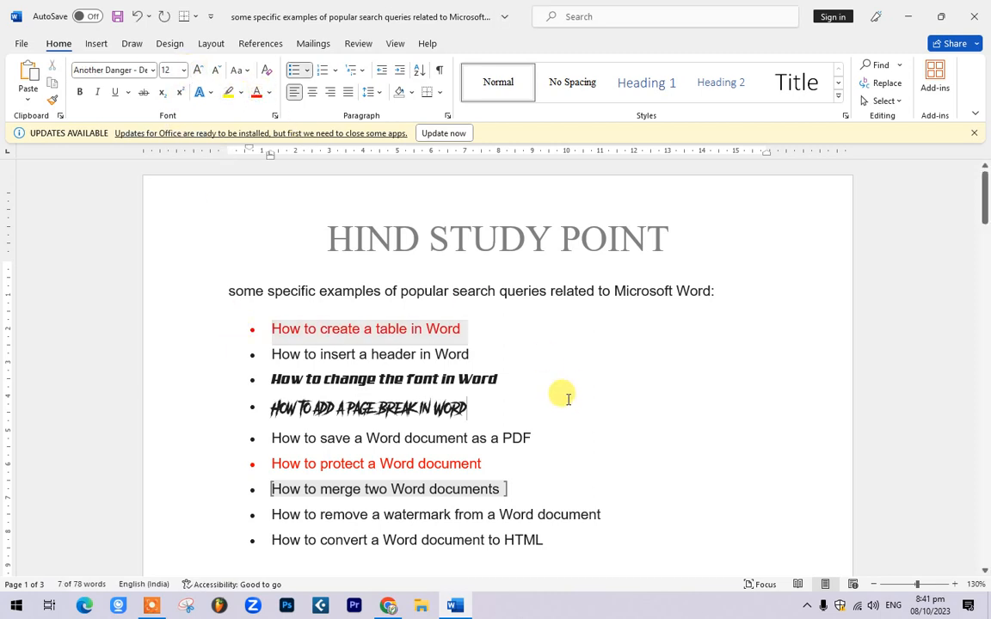
scroll(568, 405, down, 3)
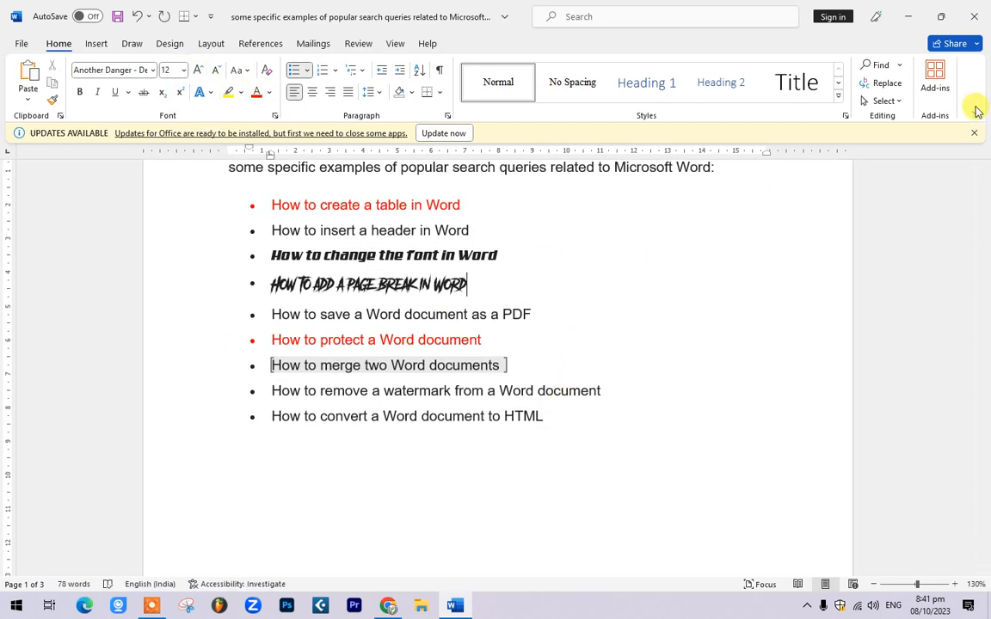
click(974, 134)
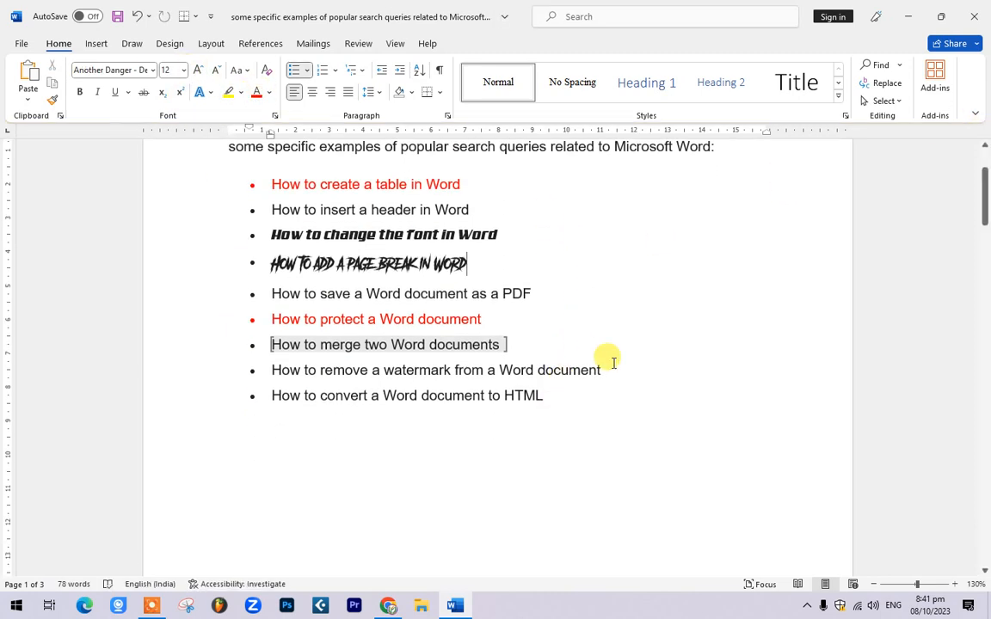
click(331, 372)
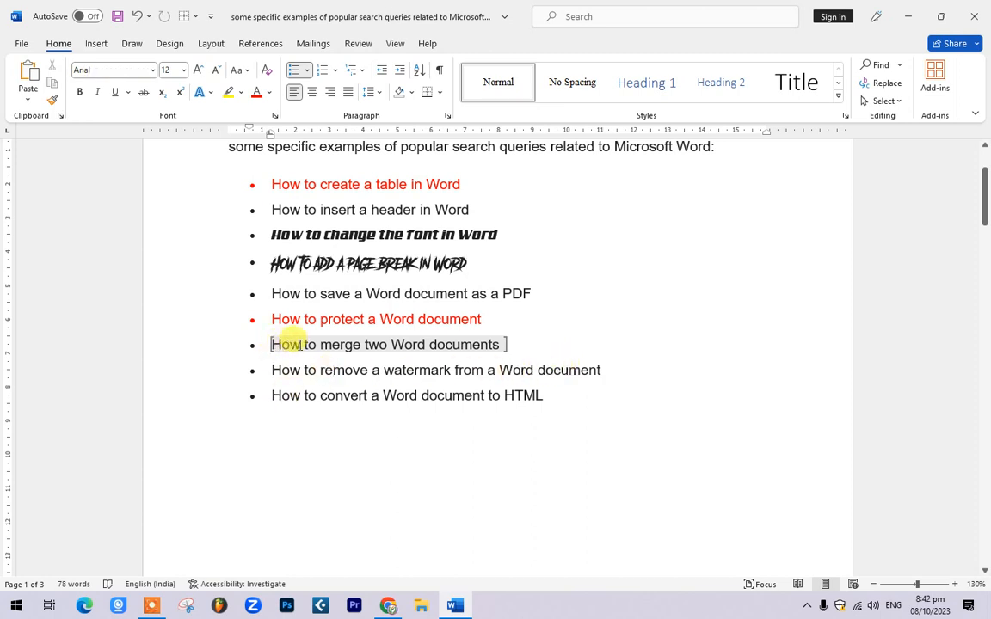
drag(509, 345, 228, 347)
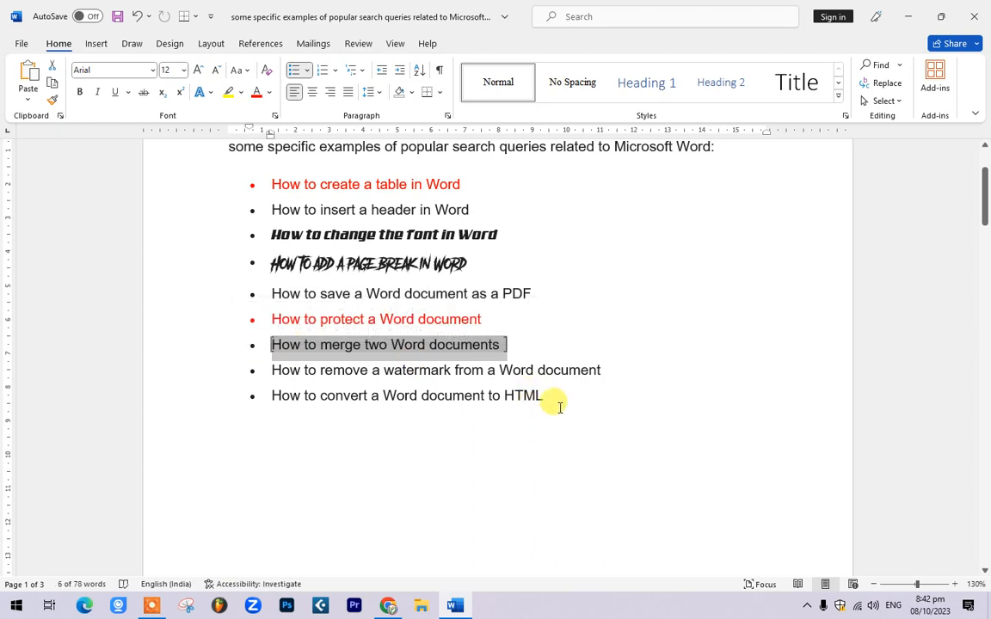
Step: Open the 'adca question' document from recent files and select table rows 2 to 6
click(24, 43)
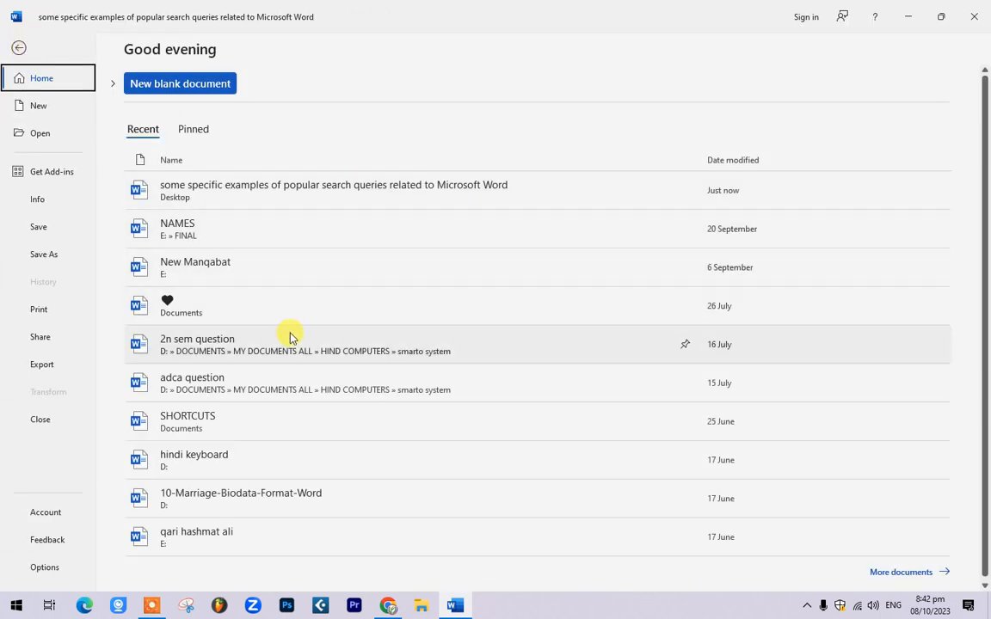
click(276, 382)
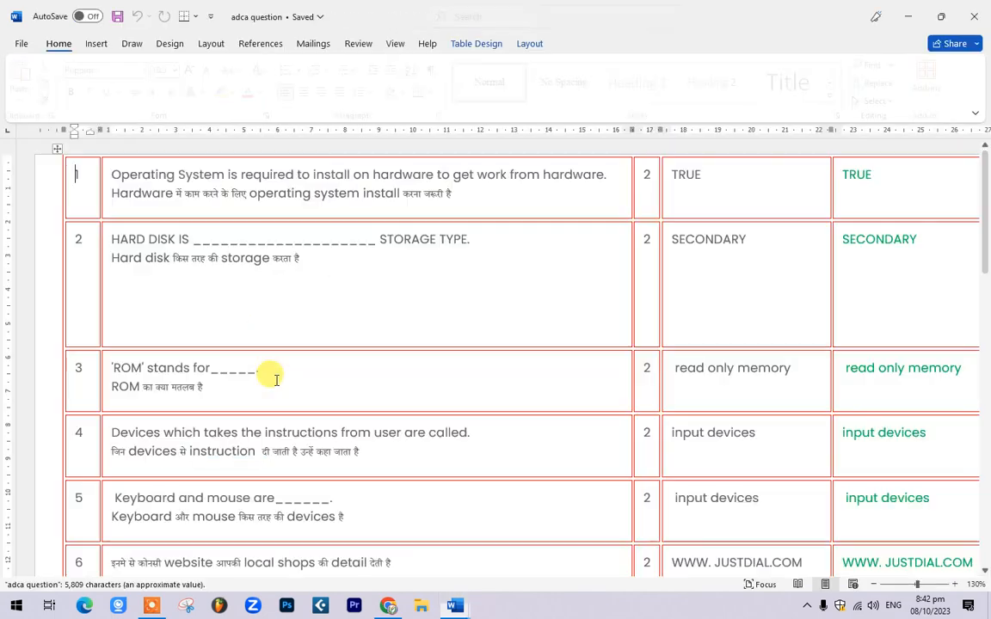
scroll(198, 320, down, 6)
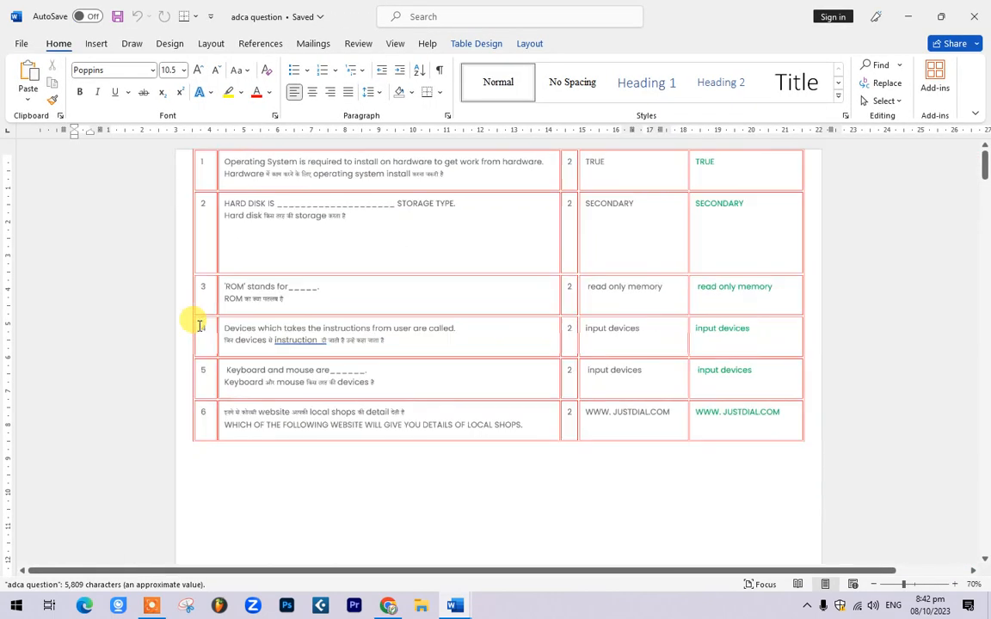
scroll(349, 427, down, 2)
scroll(326, 394, up, 2)
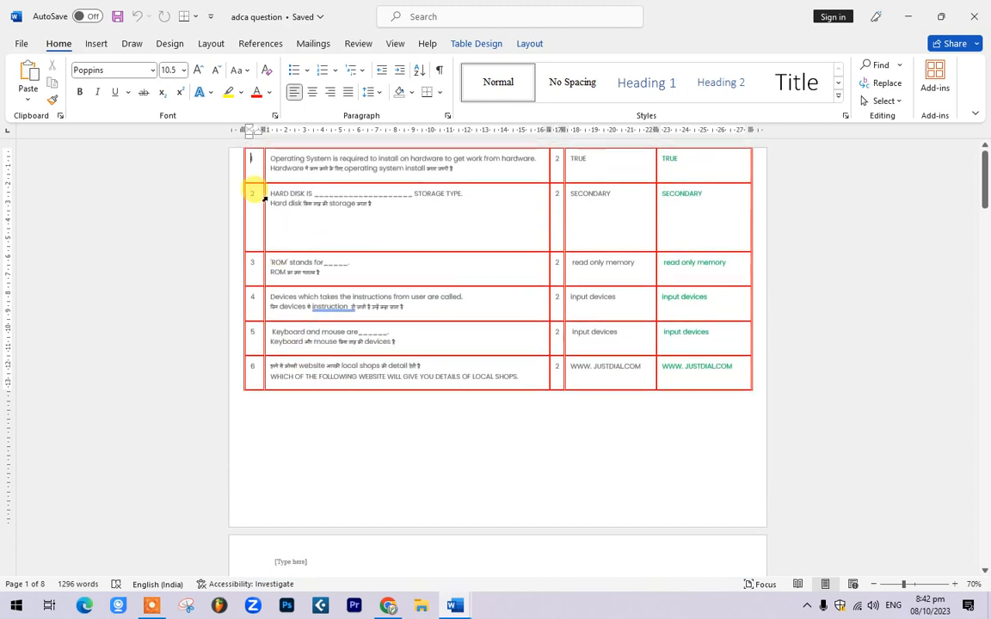
drag(267, 196, 741, 371)
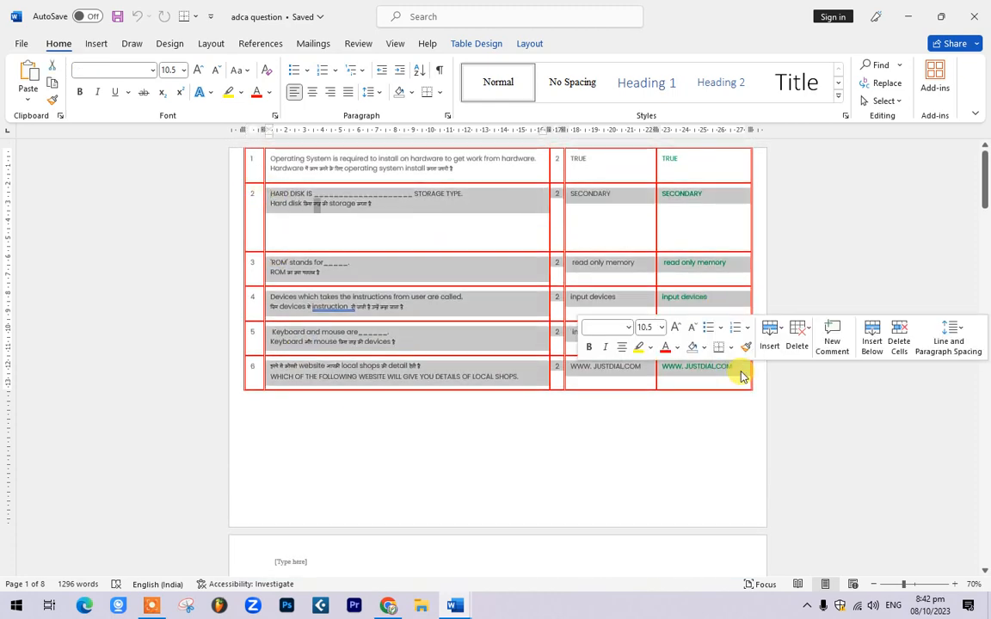
Step: Paste the table below the search-queries list, undo it, and return to the File backstage
click(454, 605)
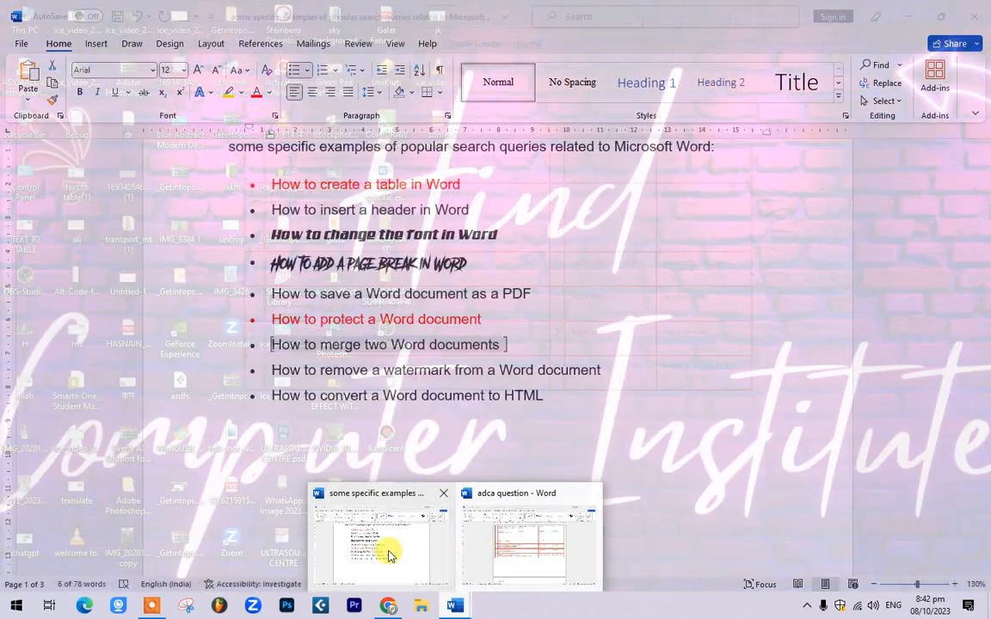
click(384, 544)
click(640, 414)
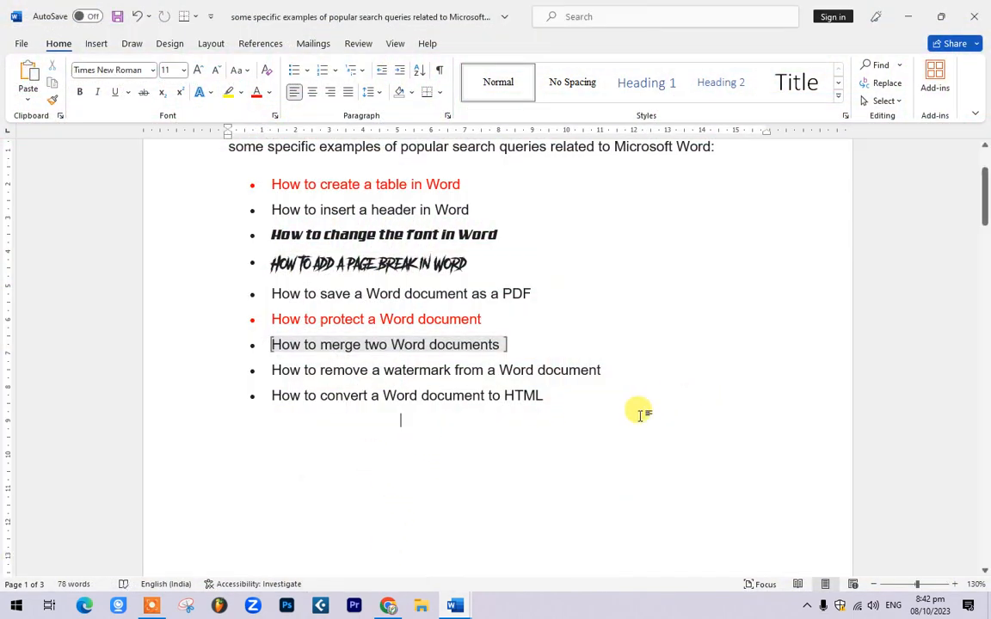
key(ctrl+v)
key(ctrl+z)
scroll(636, 370, up, 5)
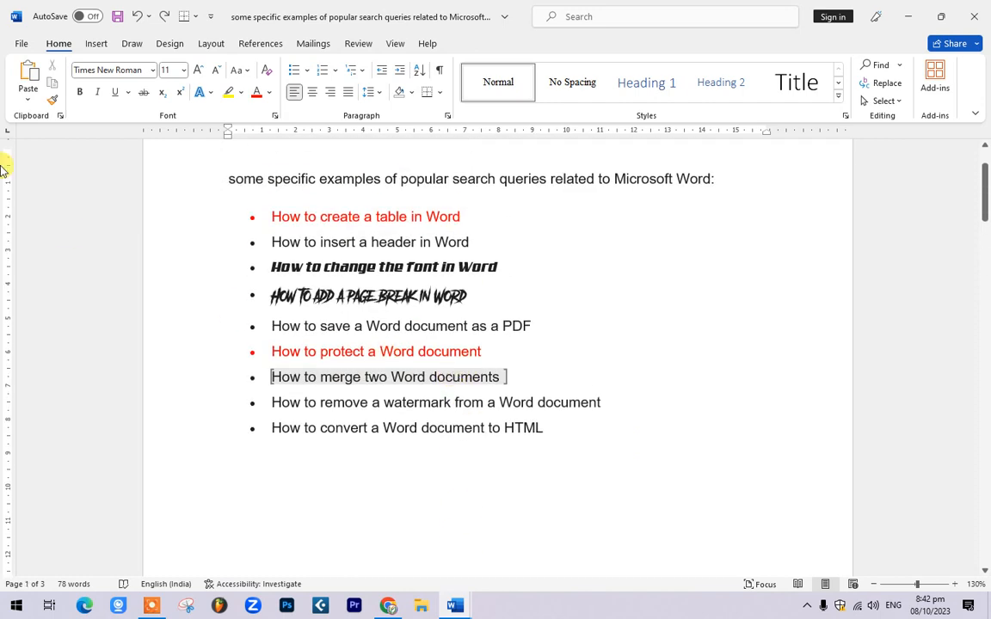
click(19, 44)
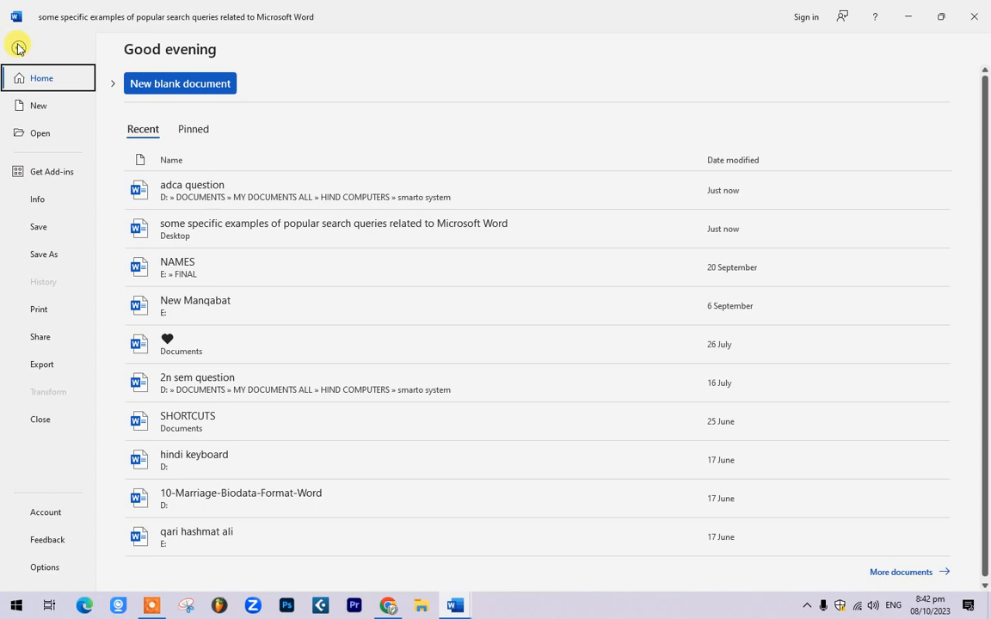
Step: Browse Export > Change File Type choices such as OpenDocument Text, then go back to the list document
click(58, 374)
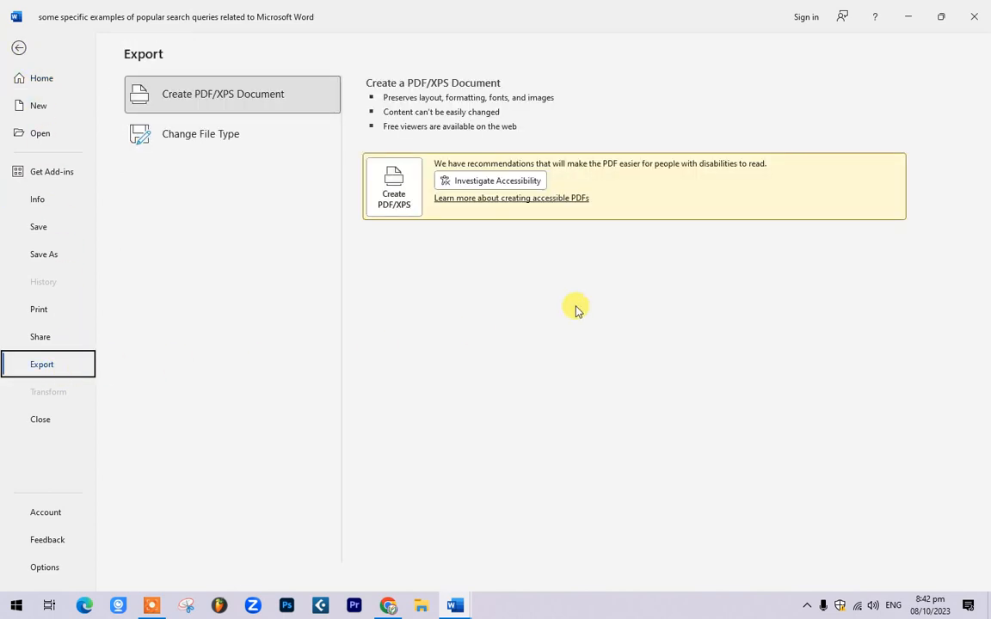
click(248, 149)
click(415, 314)
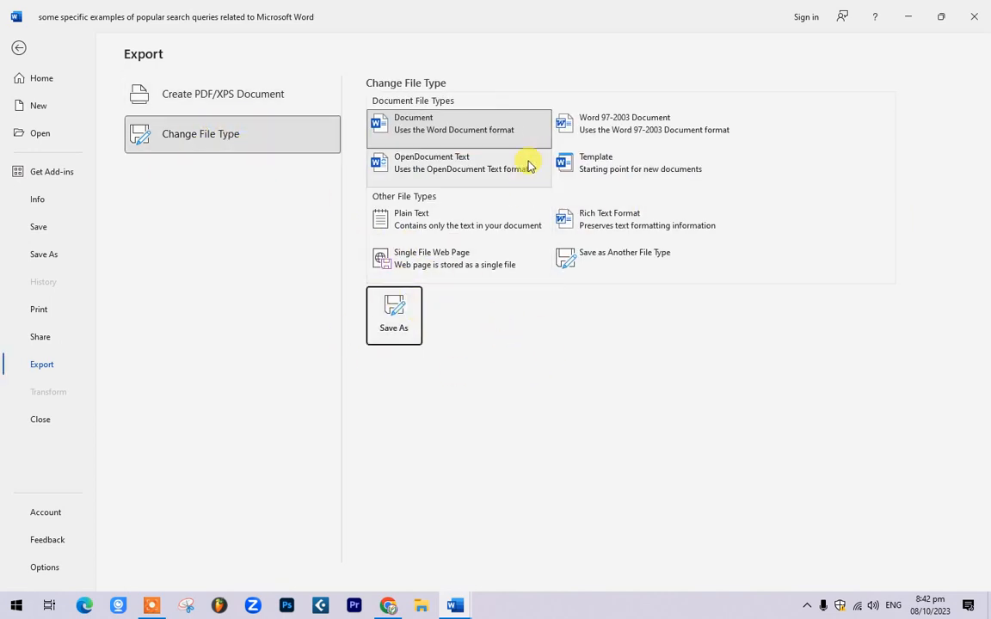
click(426, 162)
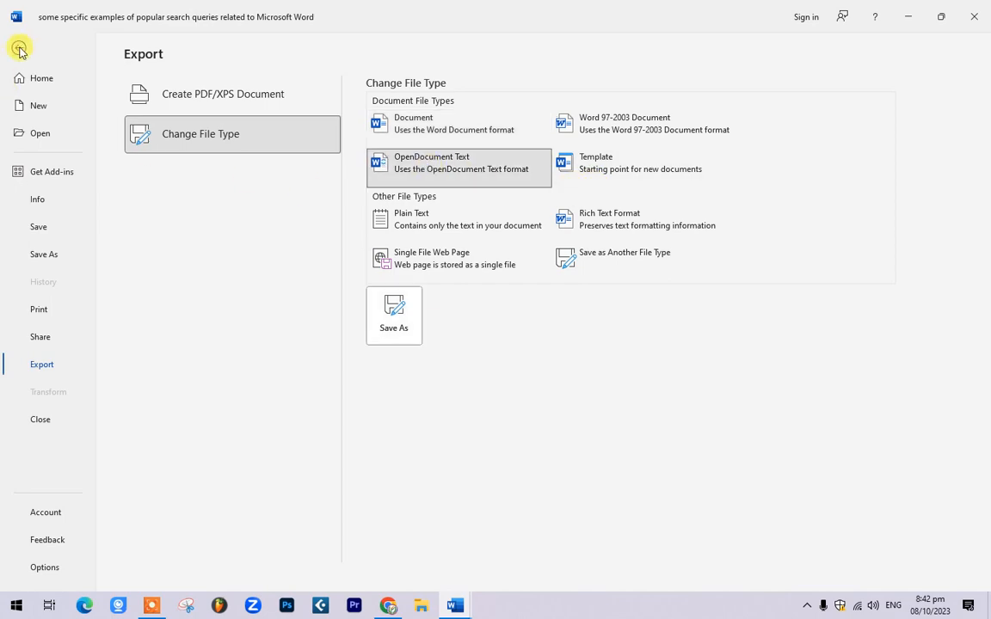
click(19, 48)
scroll(203, 440, down, 2)
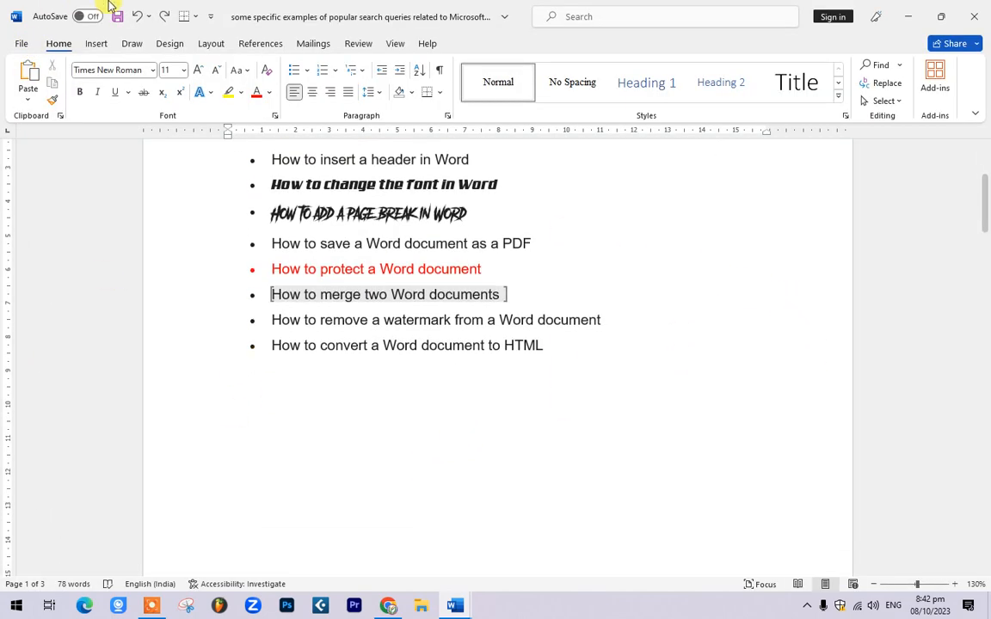
click(98, 47)
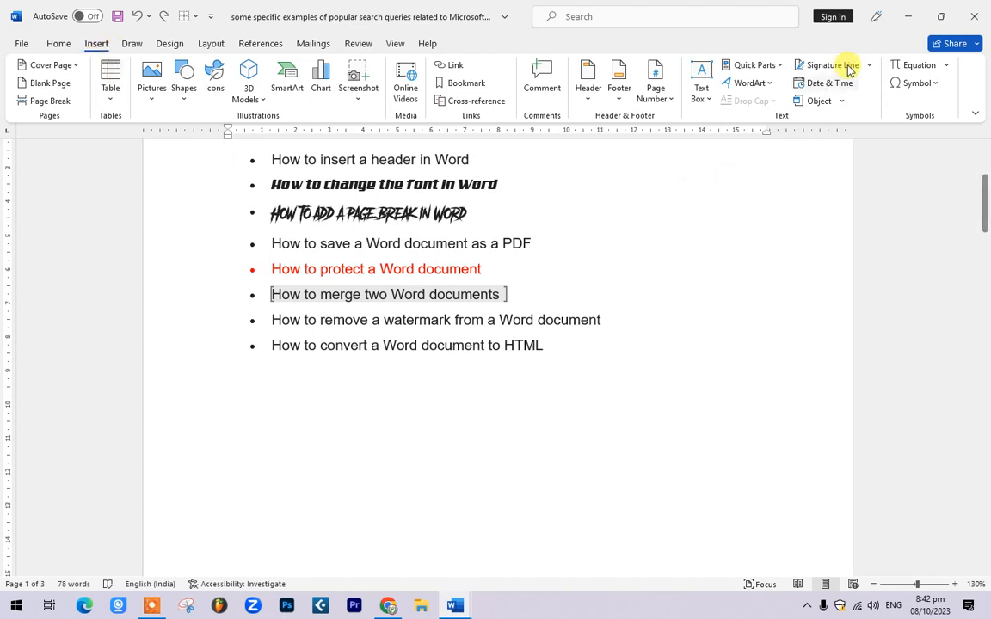
Step: Insert a Microsoft PowerPoint 97-2003 Presentation object through Insert > Object
click(835, 101)
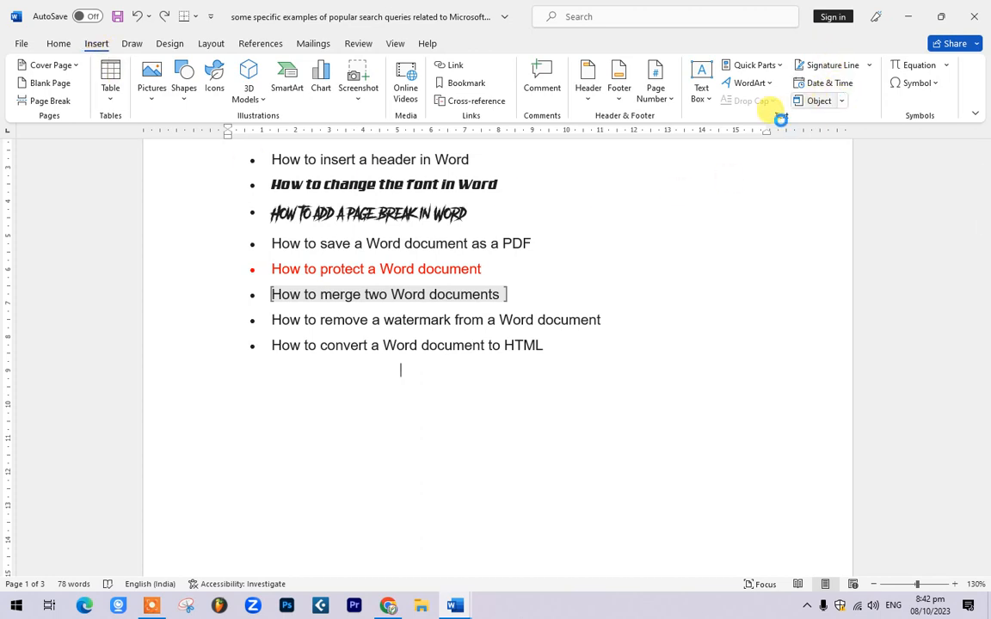
scroll(378, 258, down, 3)
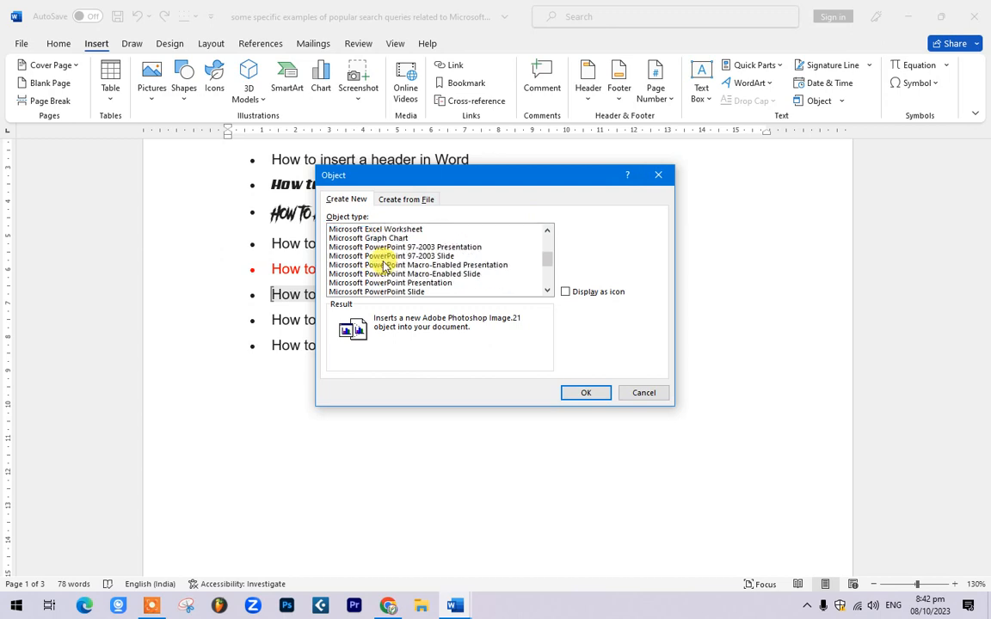
click(407, 256)
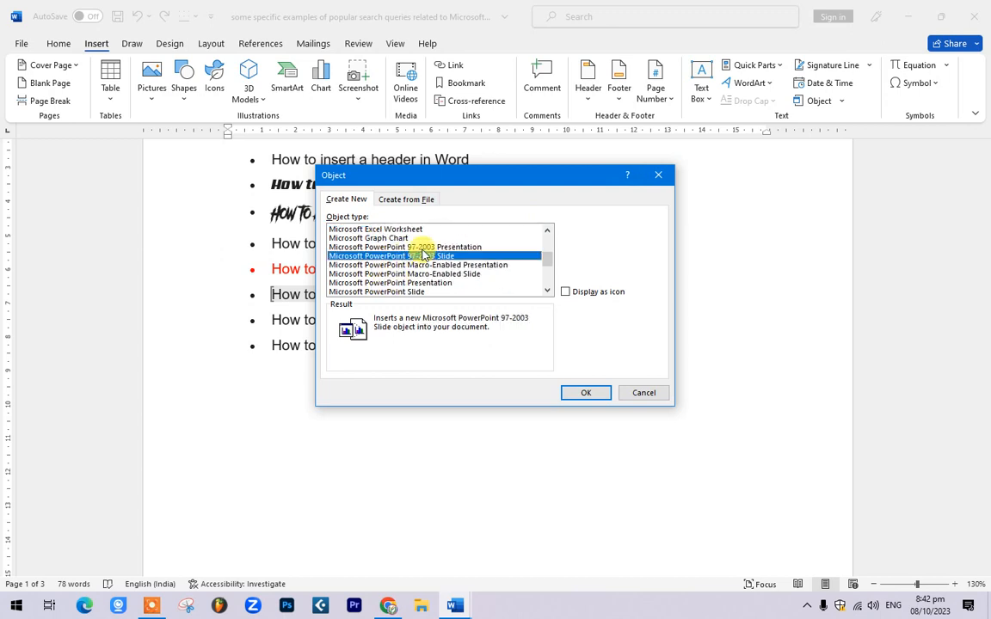
click(422, 246)
click(582, 393)
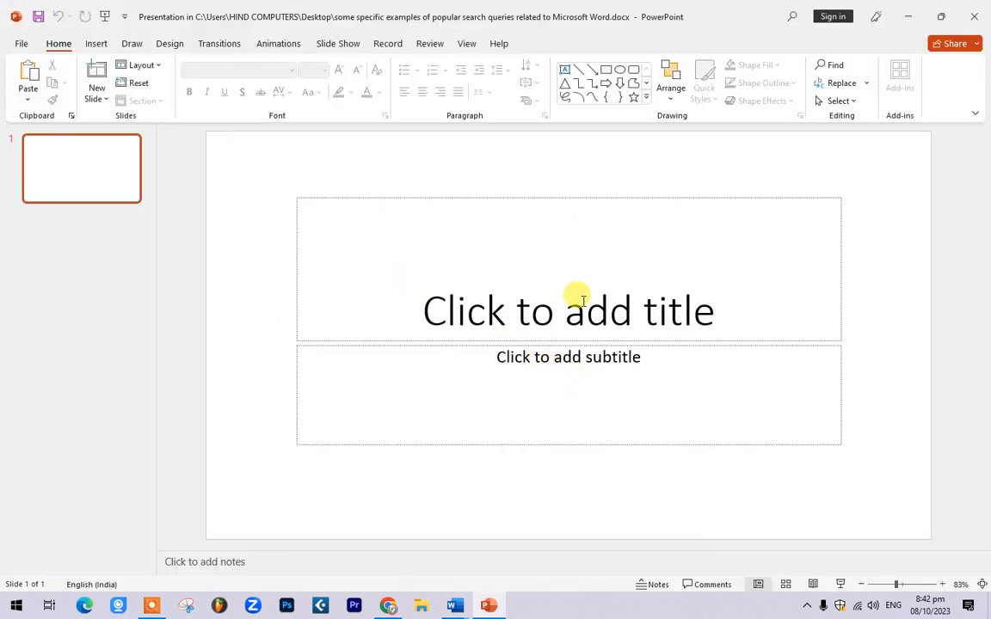
Step: Apply the purple Design theme to the embedded PowerPoint title slide
click(582, 300)
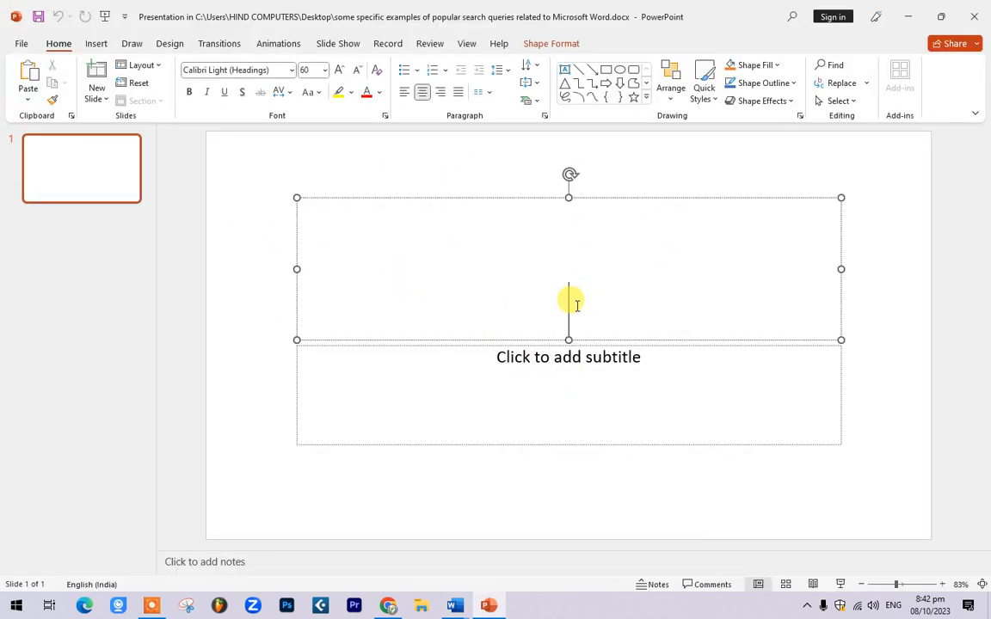
click(99, 44)
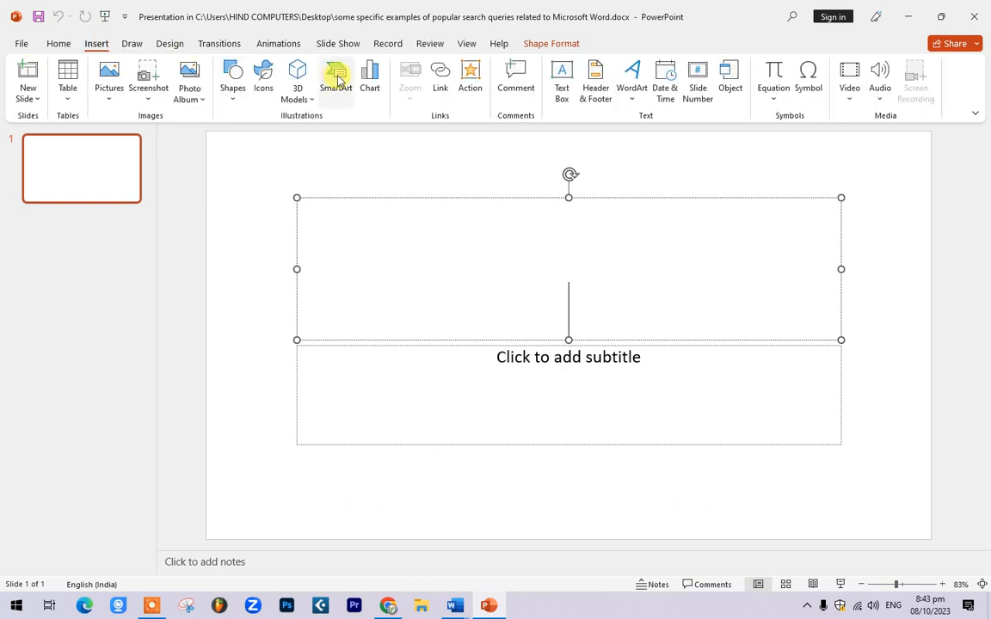
click(215, 41)
click(172, 45)
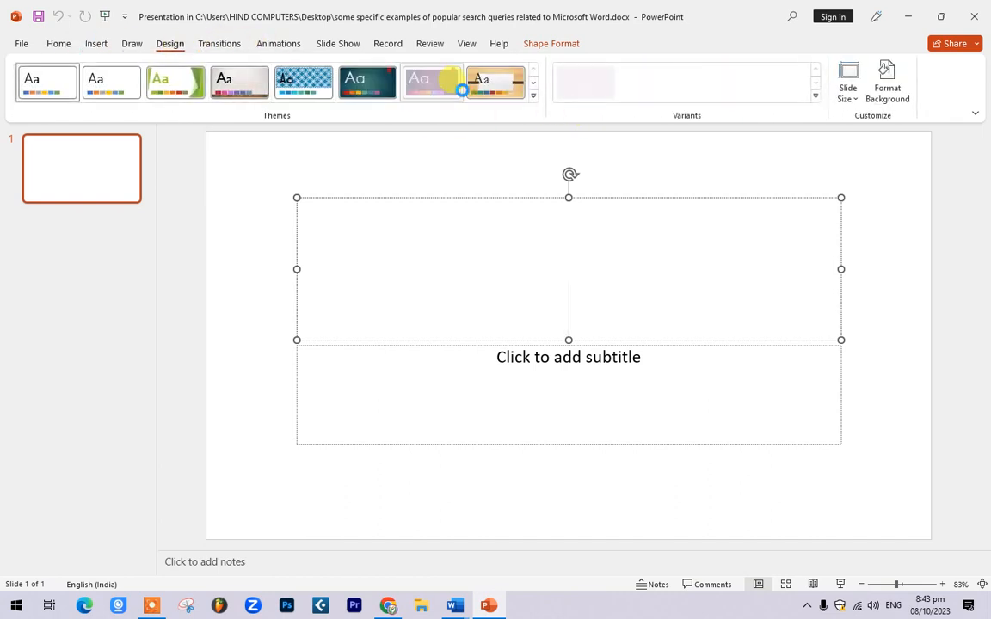
click(454, 84)
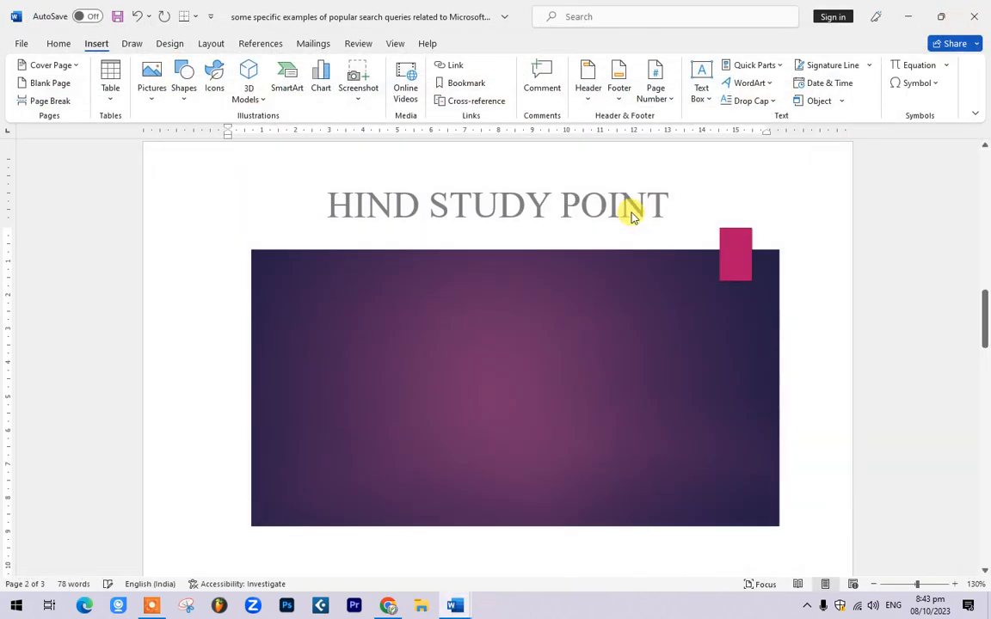
Step: Locate the embedded slide on page 2 and select the 'How to remove a watermark' bullet text
scroll(415, 312, down, 3)
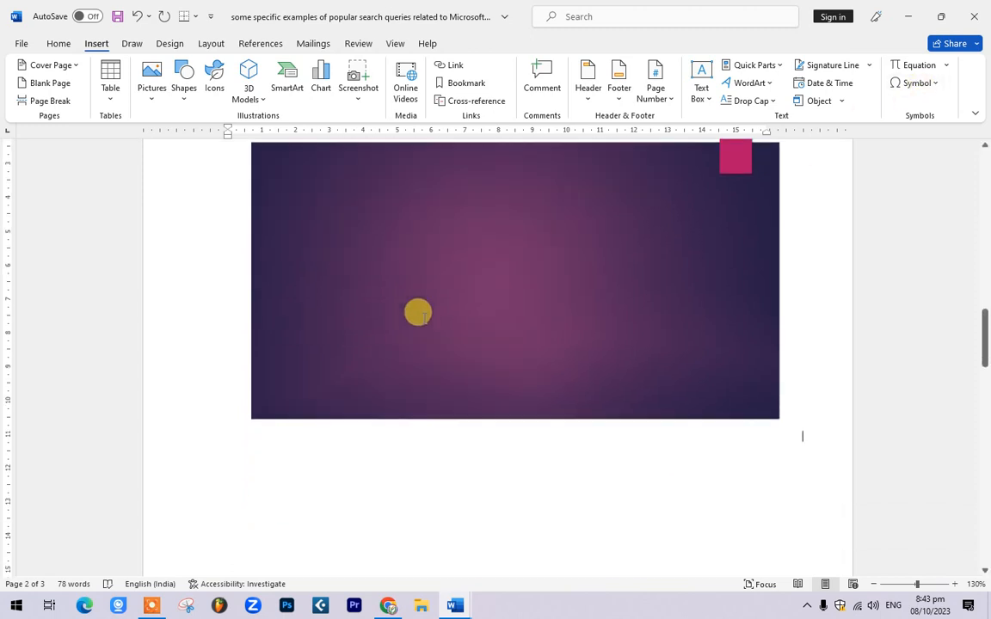
scroll(551, 352, up, 12)
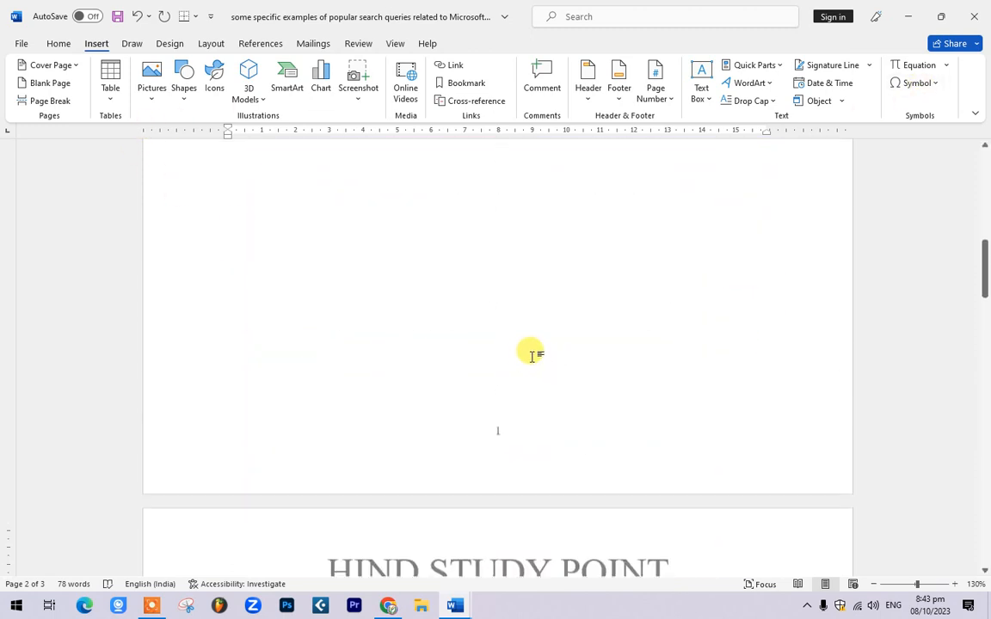
scroll(533, 370, down, 6)
scroll(533, 370, down, 5)
click(620, 312)
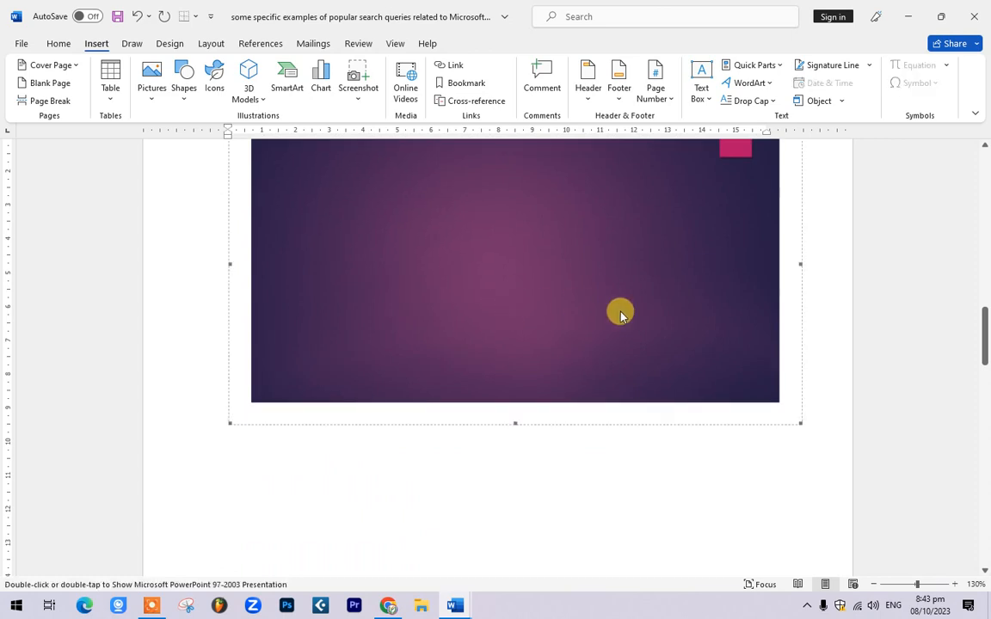
scroll(621, 313, up, 4)
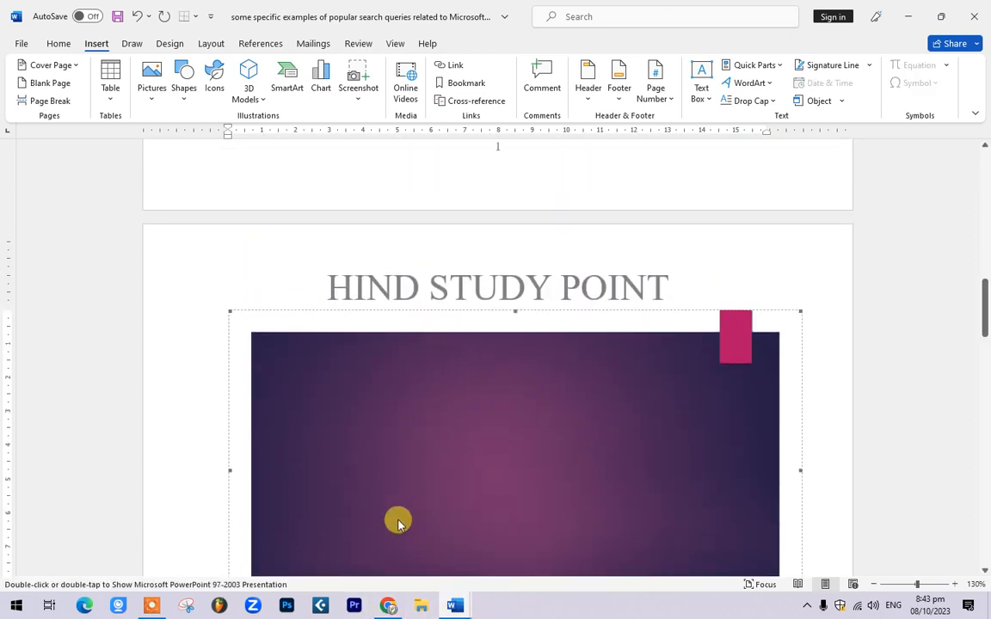
scroll(404, 507, up, 3)
scroll(417, 473, down, 7)
scroll(422, 456, up, 3)
scroll(424, 456, down, 1)
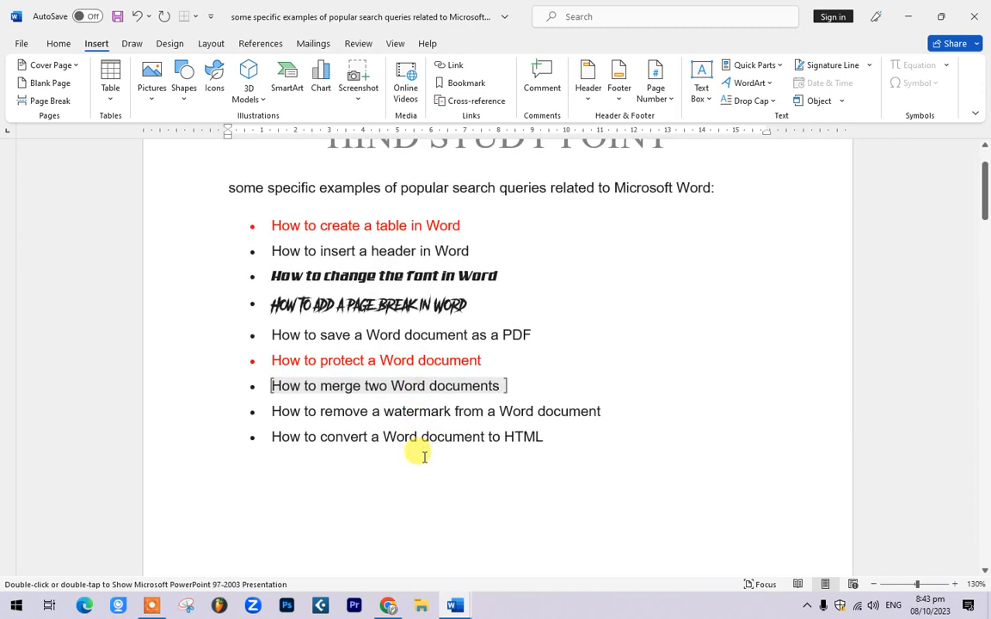
click(360, 411)
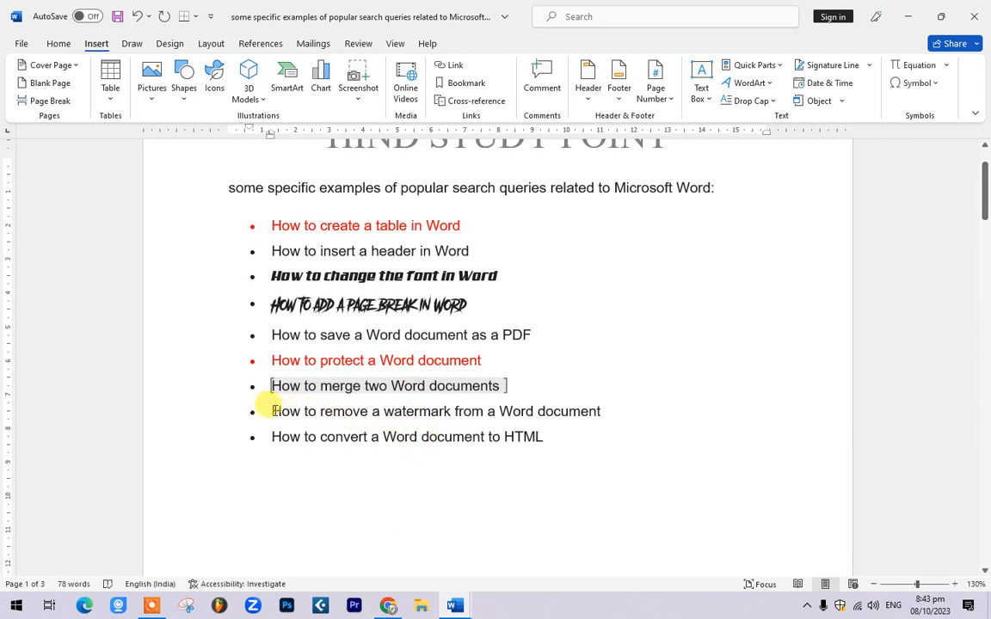
drag(272, 411, 450, 411)
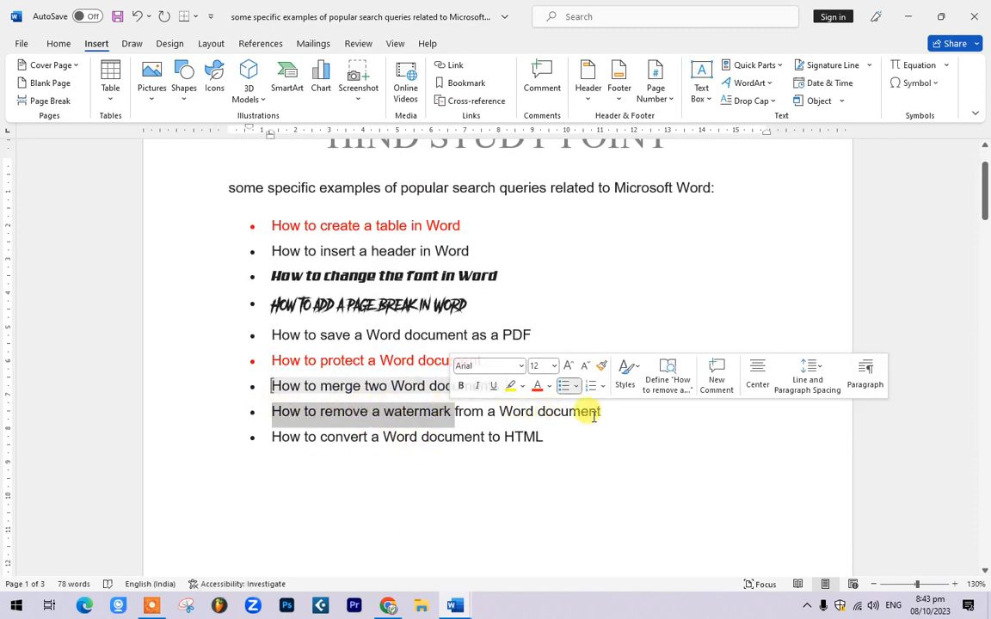
click(621, 421)
Step: Delete the embedded slide from page 2 and open the Design tab's Watermark gallery
scroll(594, 456, down, 10)
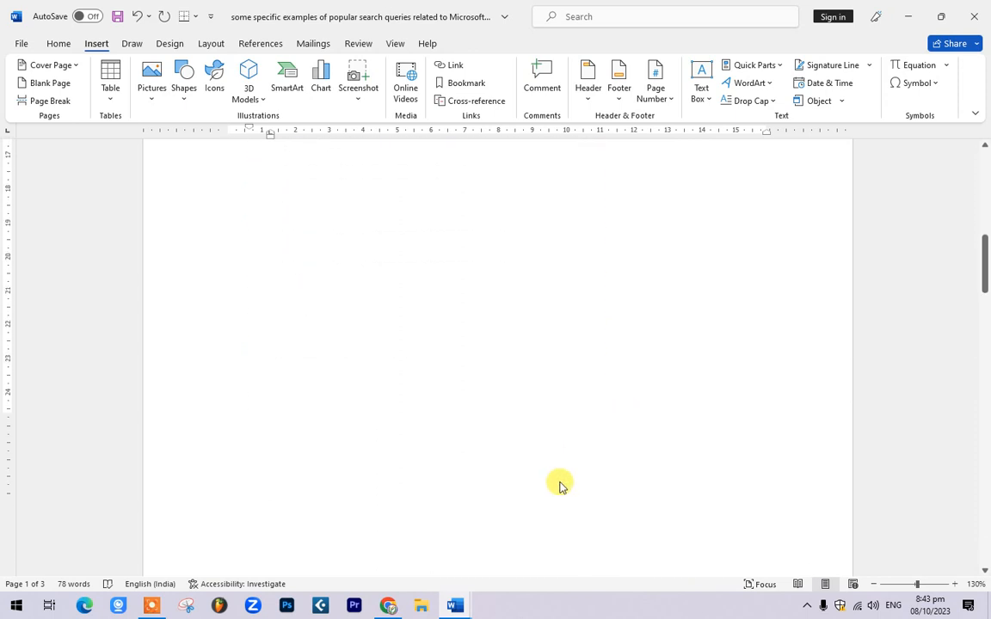
click(486, 440)
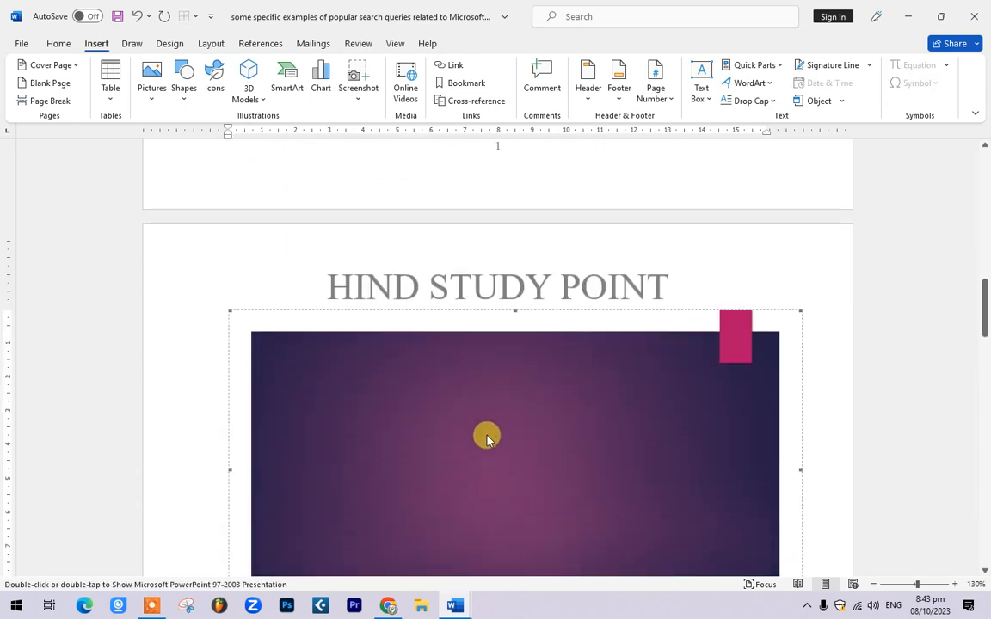
key(Delete)
scroll(491, 430, up, 5)
scroll(508, 432, down, 1)
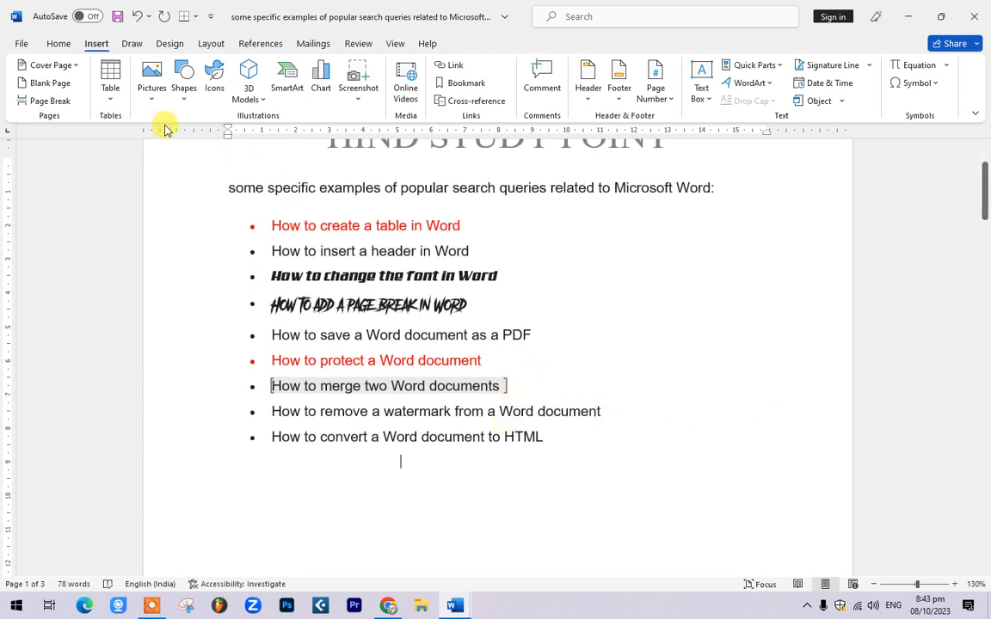
click(170, 43)
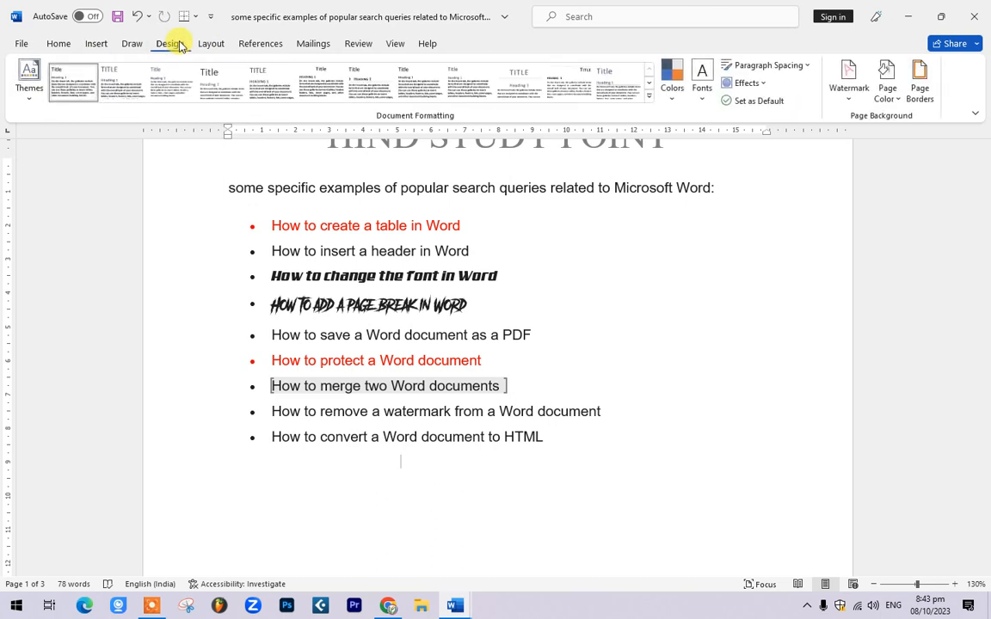
click(858, 80)
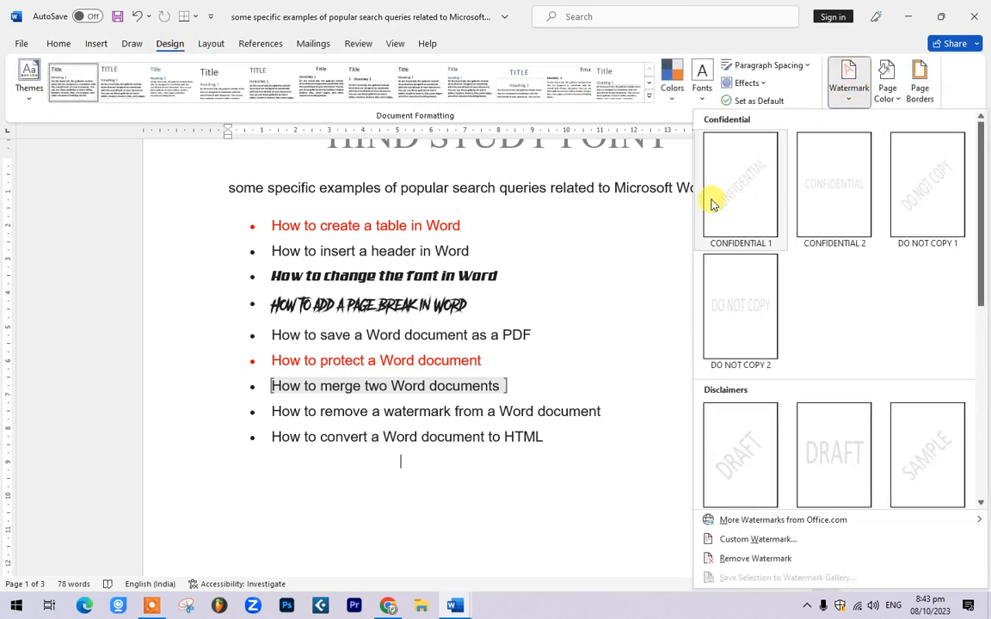
Step: Apply the DO NOT COPY 1 watermark and scroll through the pages to check it
click(946, 190)
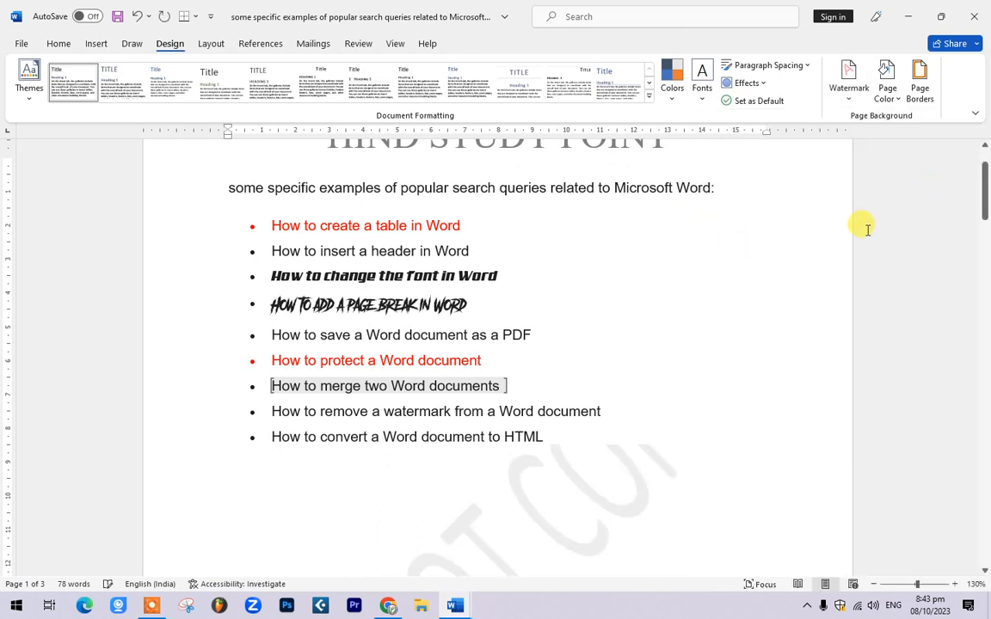
scroll(692, 303, down, 3)
scroll(553, 295, down, 15)
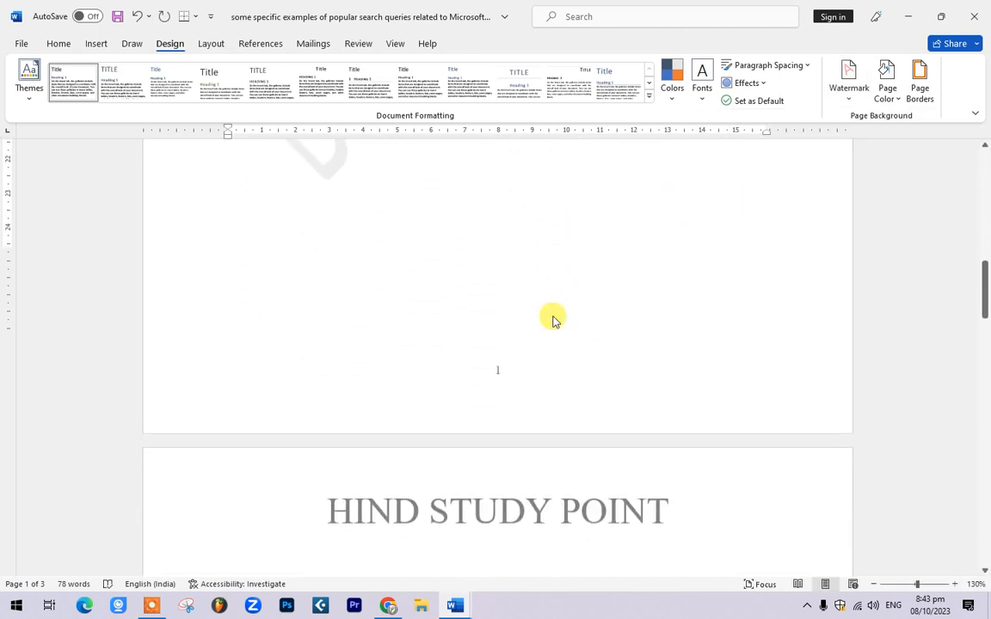
scroll(551, 330, up, 12)
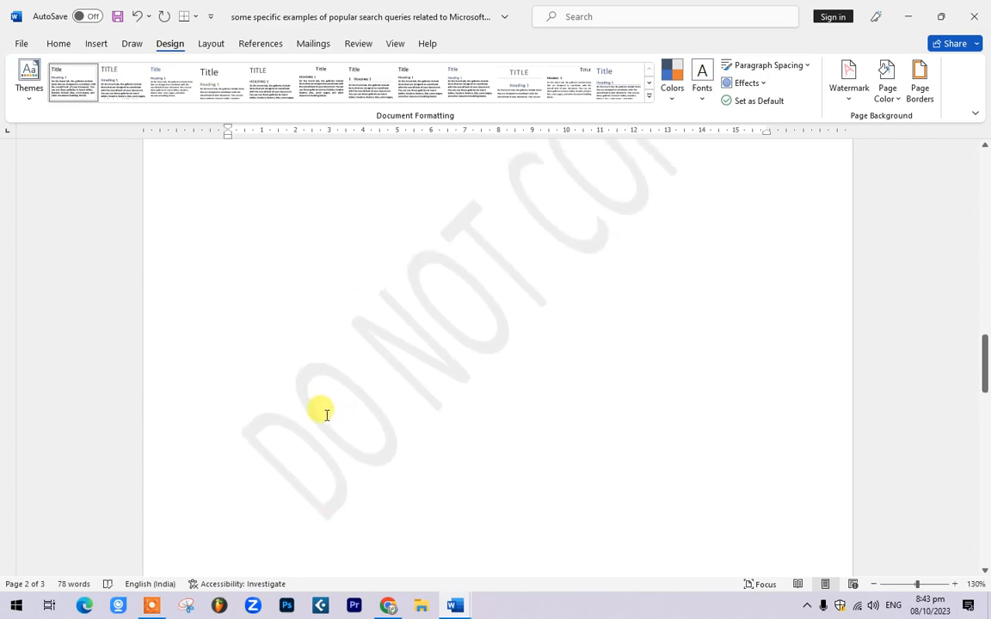
scroll(456, 398, up, 8)
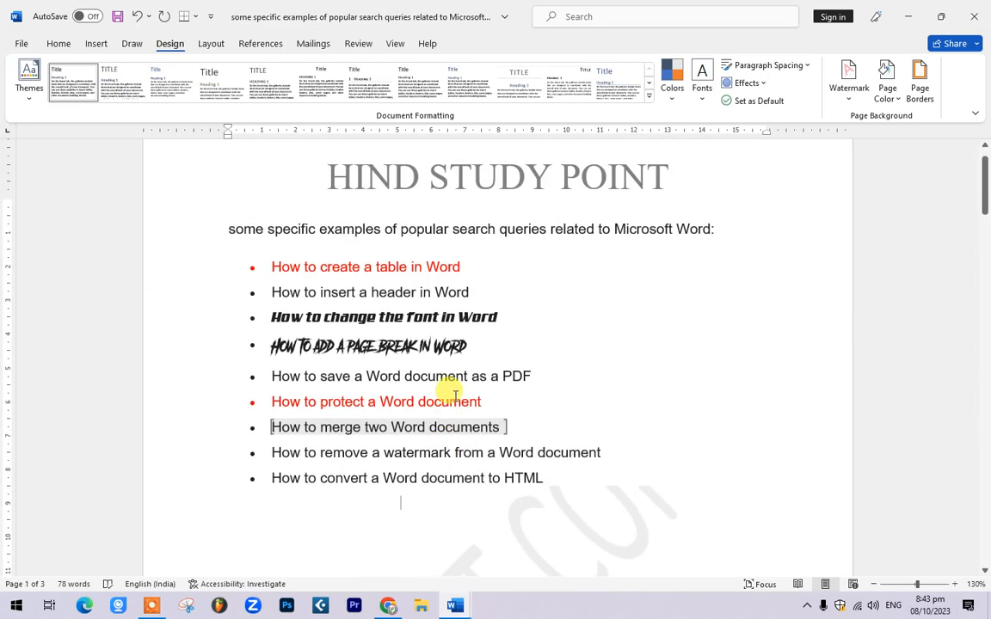
scroll(507, 468, down, 10)
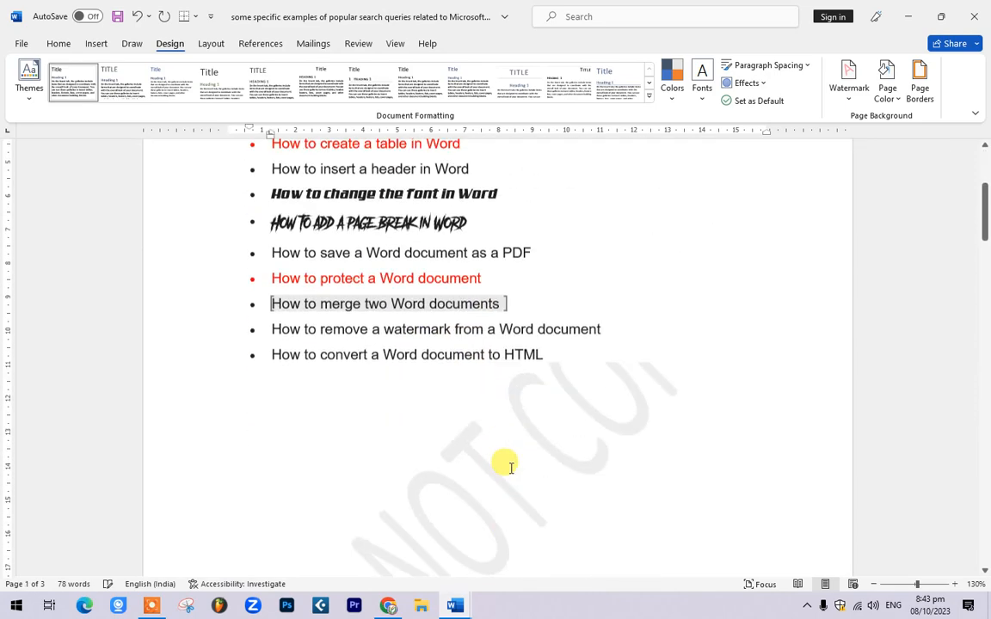
scroll(442, 347, up, 6)
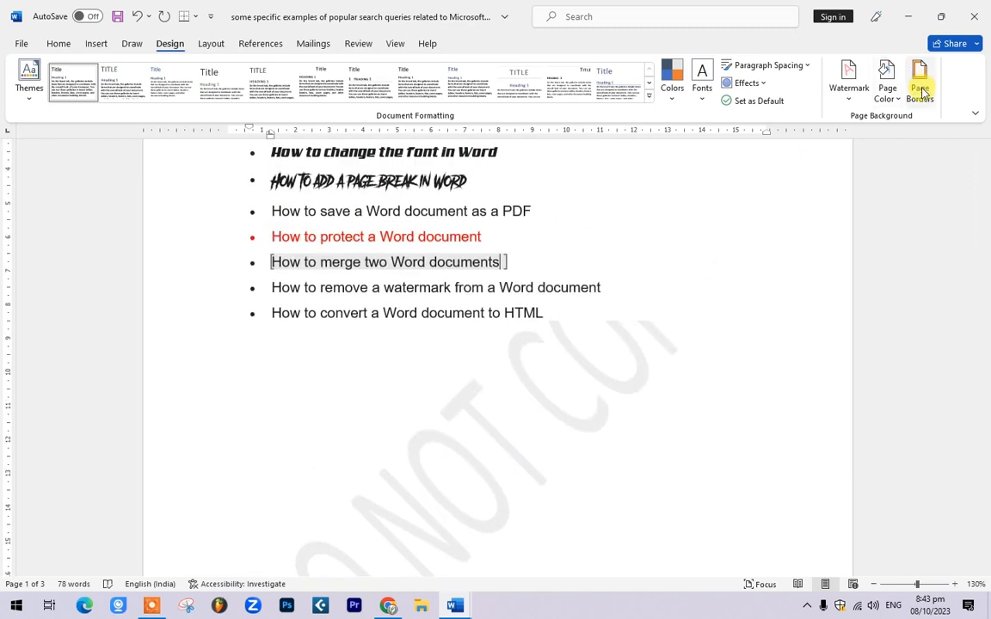
Step: Open the Custom Watermark dialog and close it without making changes
click(850, 83)
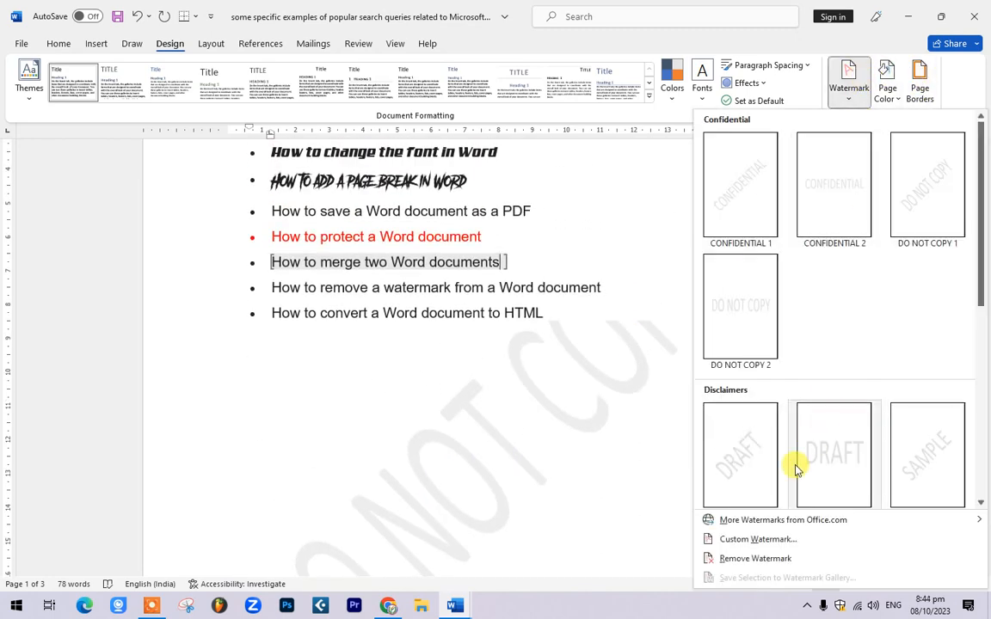
click(744, 540)
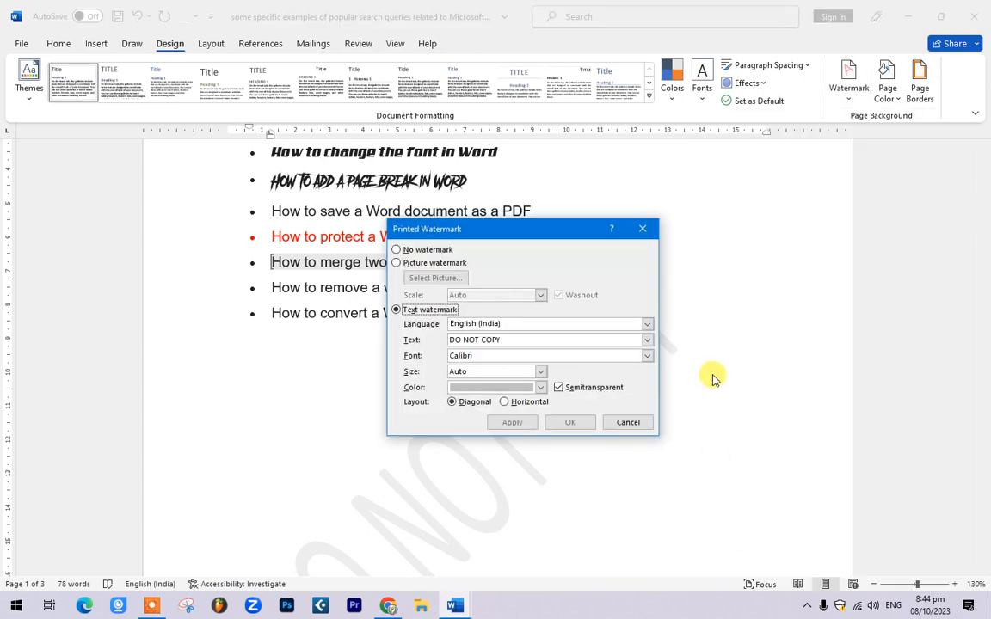
click(645, 229)
scroll(541, 332, down, 10)
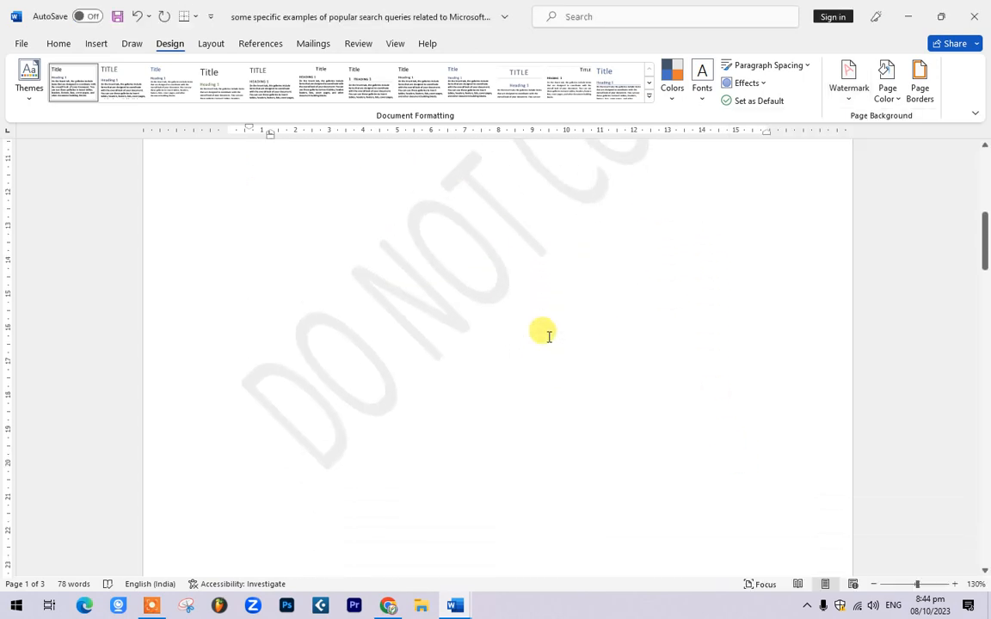
scroll(186, 487, up, 5)
scroll(281, 472, down, 6)
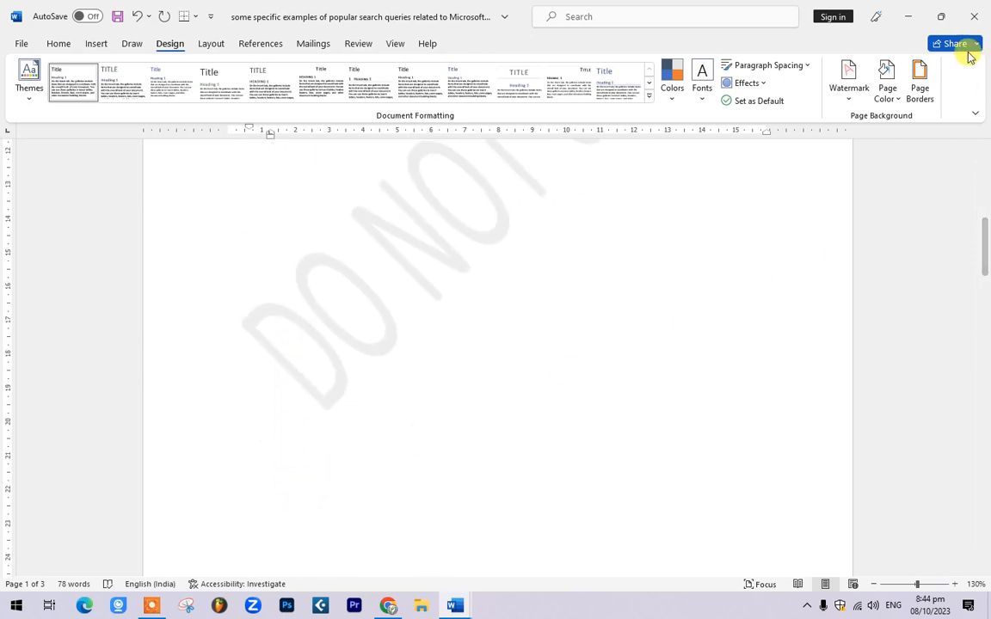
Step: Replace the watermark text DO NOT COPY with HIND COMPUTERS and apply it
click(860, 88)
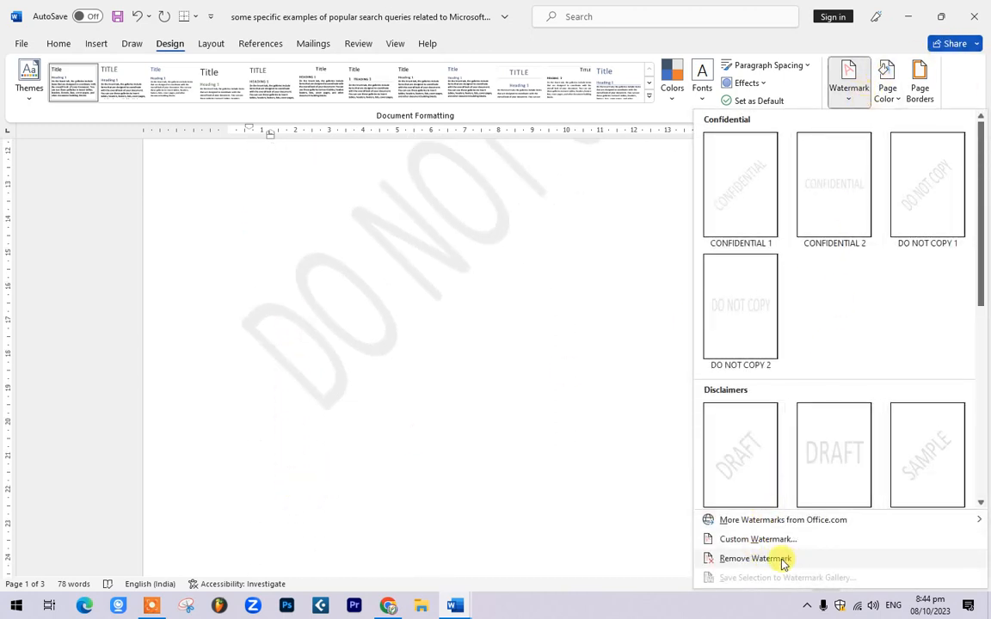
click(756, 539)
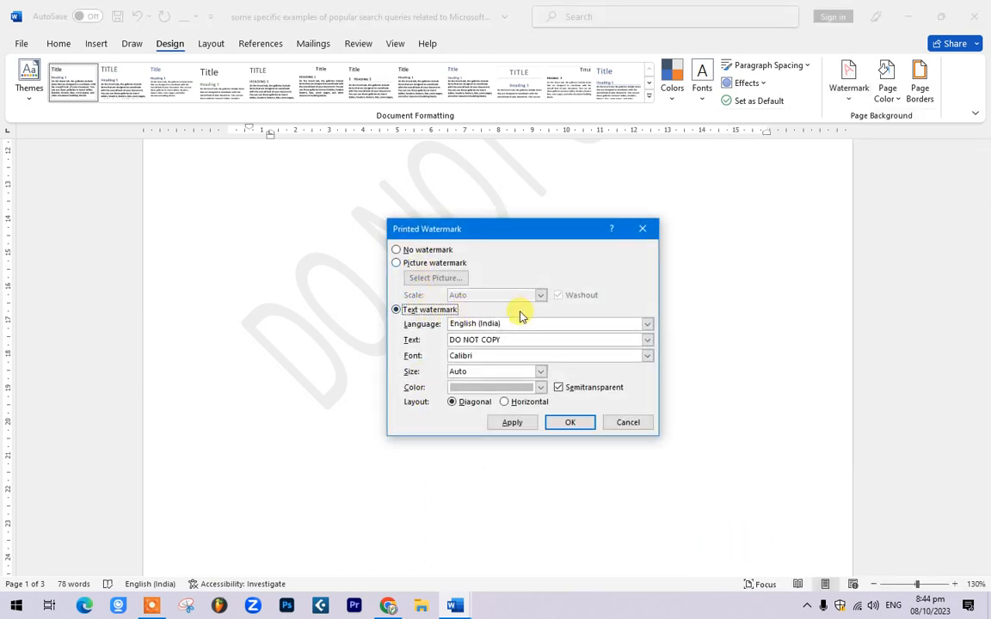
drag(517, 341, 424, 352)
key(BackSpace)
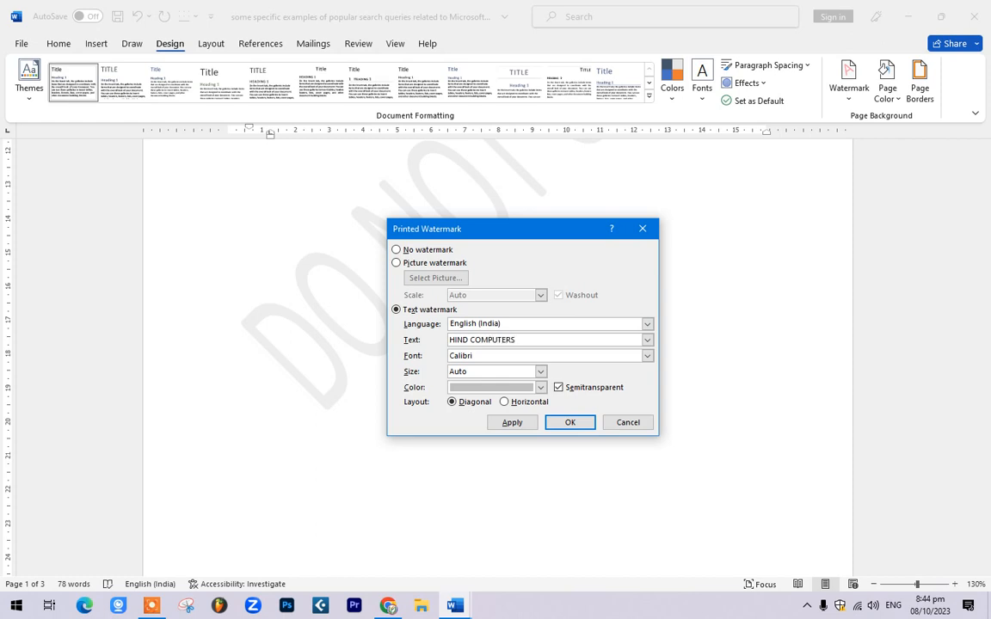
click(512, 423)
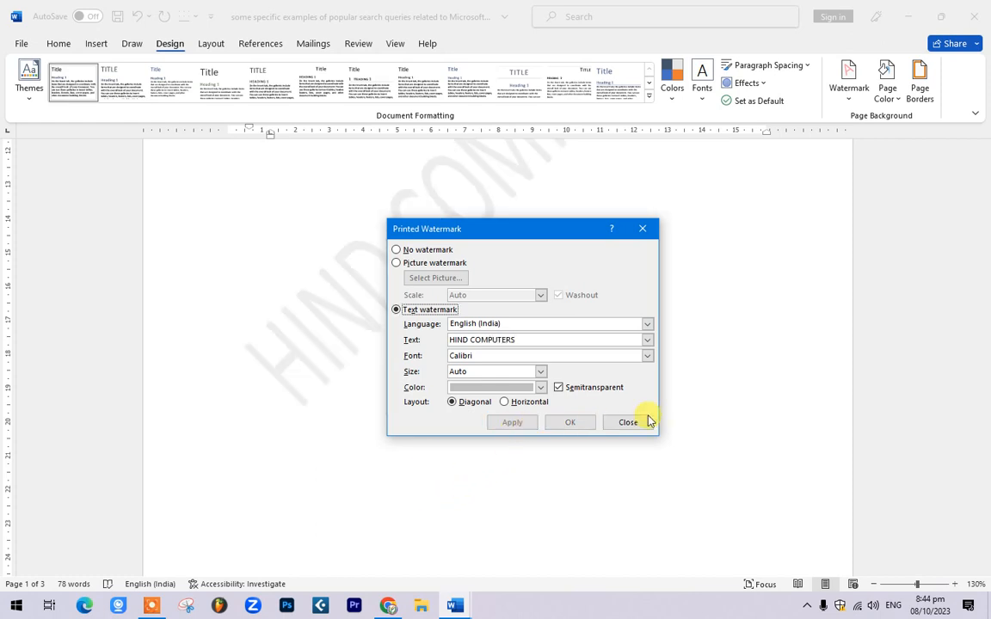
click(627, 422)
scroll(504, 436, up, 10)
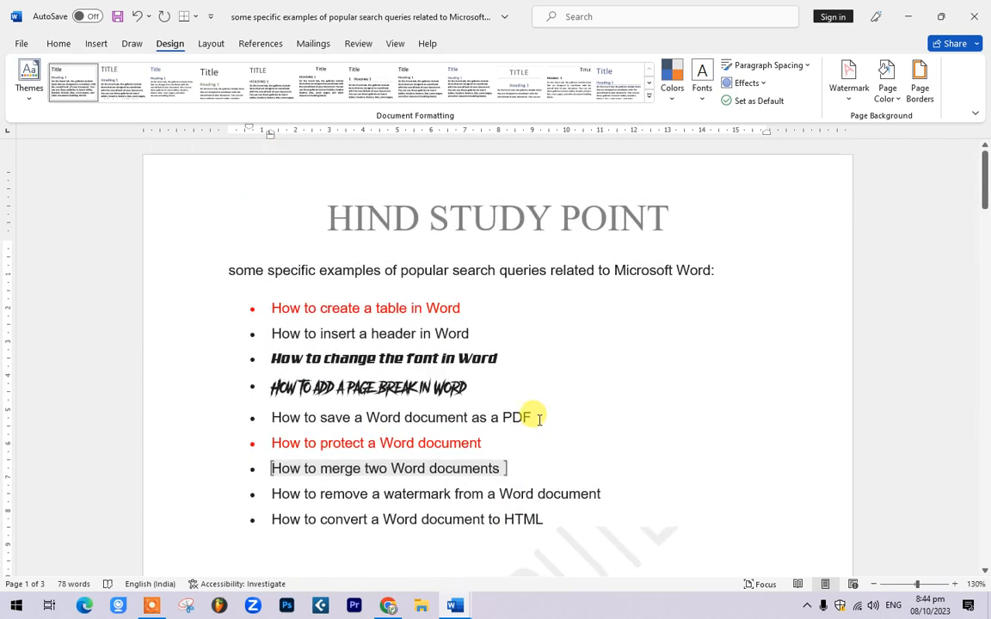
scroll(537, 438, down, 15)
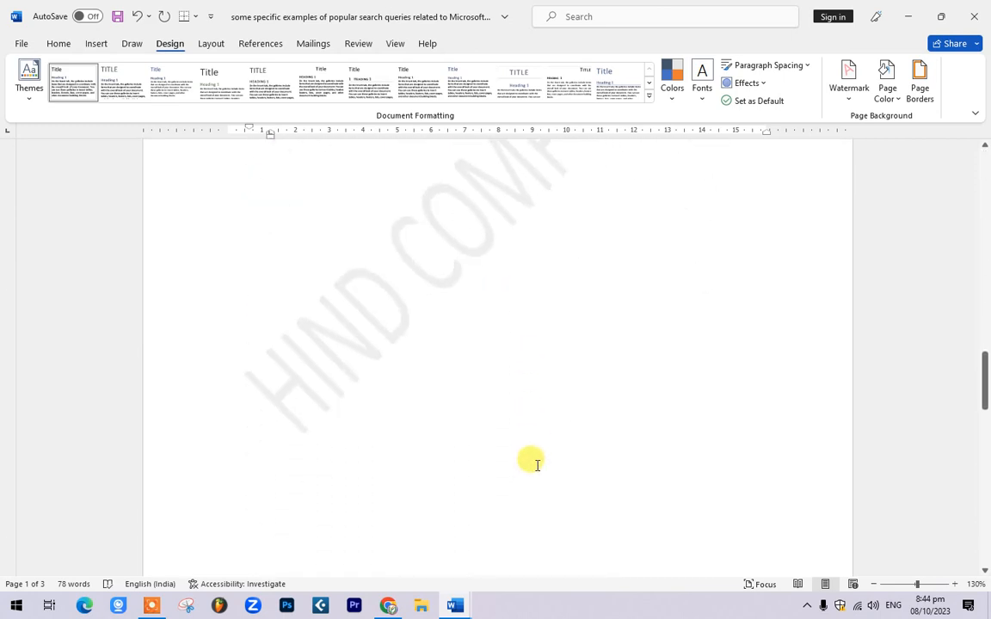
scroll(537, 464, up, 2)
ctrl+scroll(541, 460, down, 4)
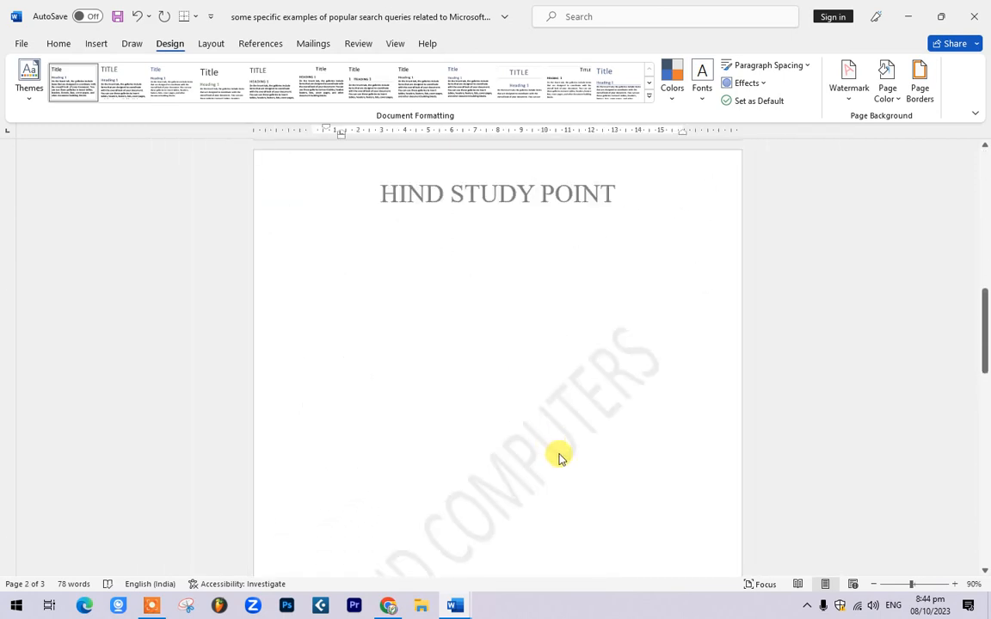
scroll(542, 430, down, 3)
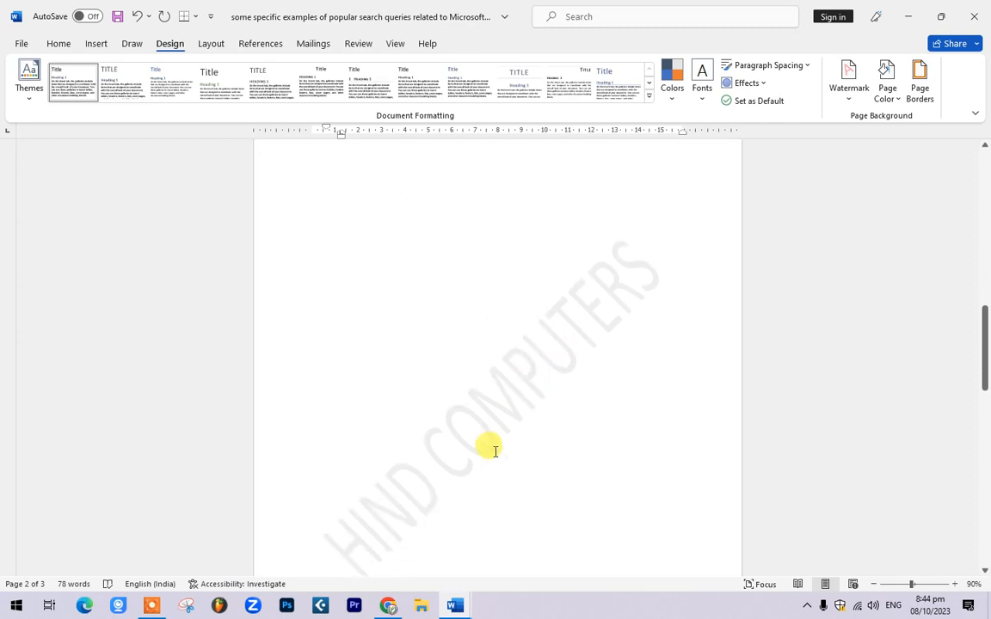
scroll(495, 447, up, 1)
scroll(490, 405, up, 10)
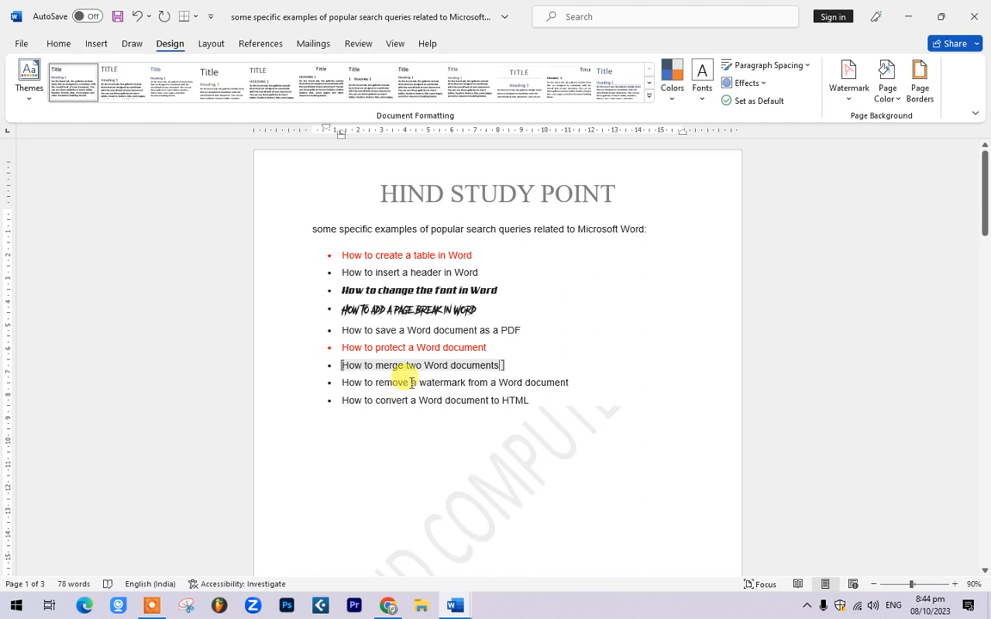
drag(411, 382, 366, 382)
scroll(470, 393, down, 5)
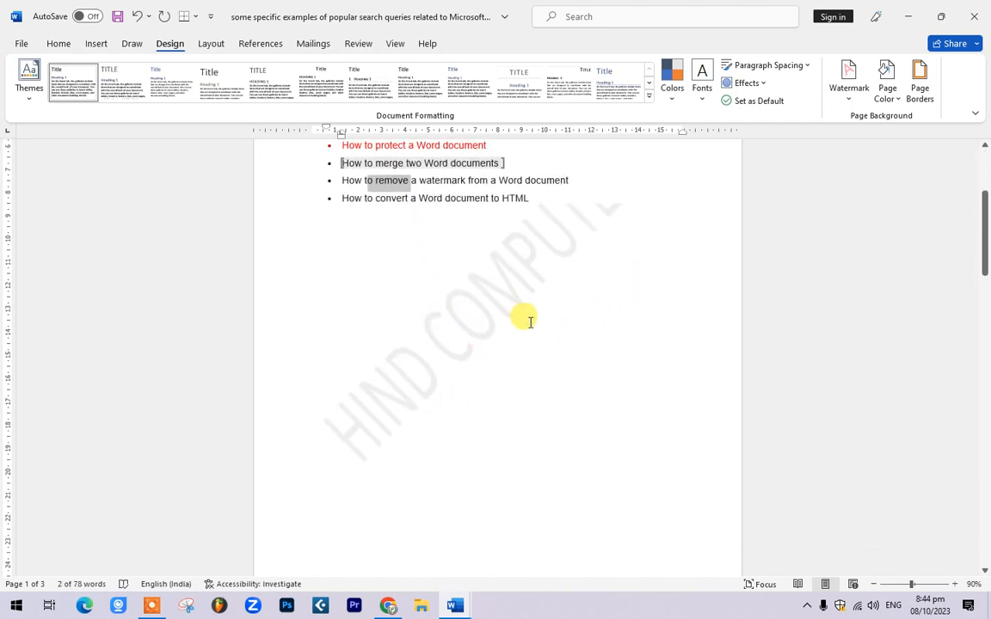
Step: Remove the HIND COMPUTERS watermark via Design > Watermark, then select the last bullet's text
click(840, 97)
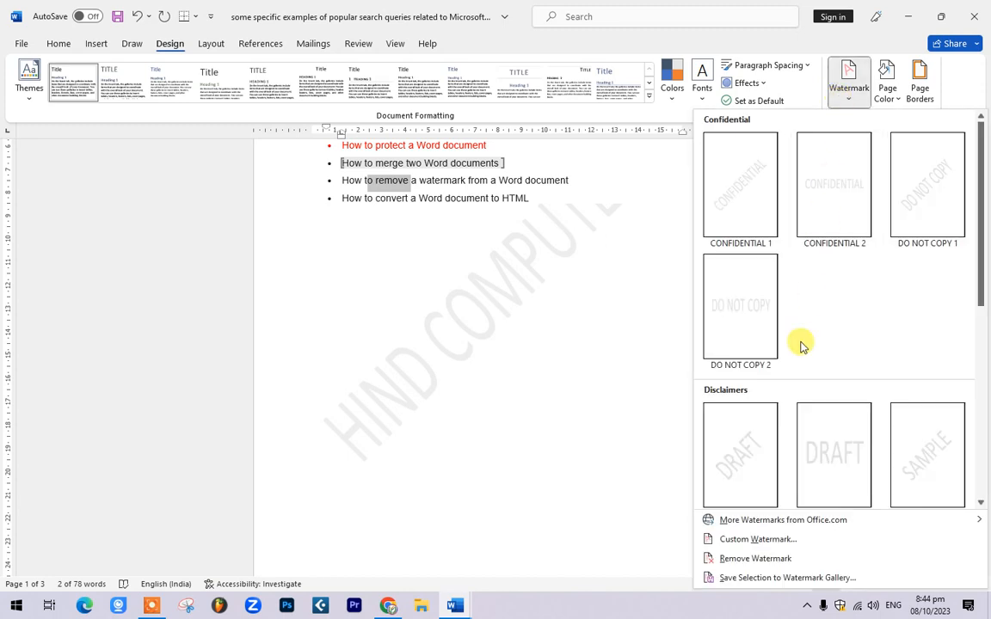
click(756, 559)
scroll(500, 418, up, 4)
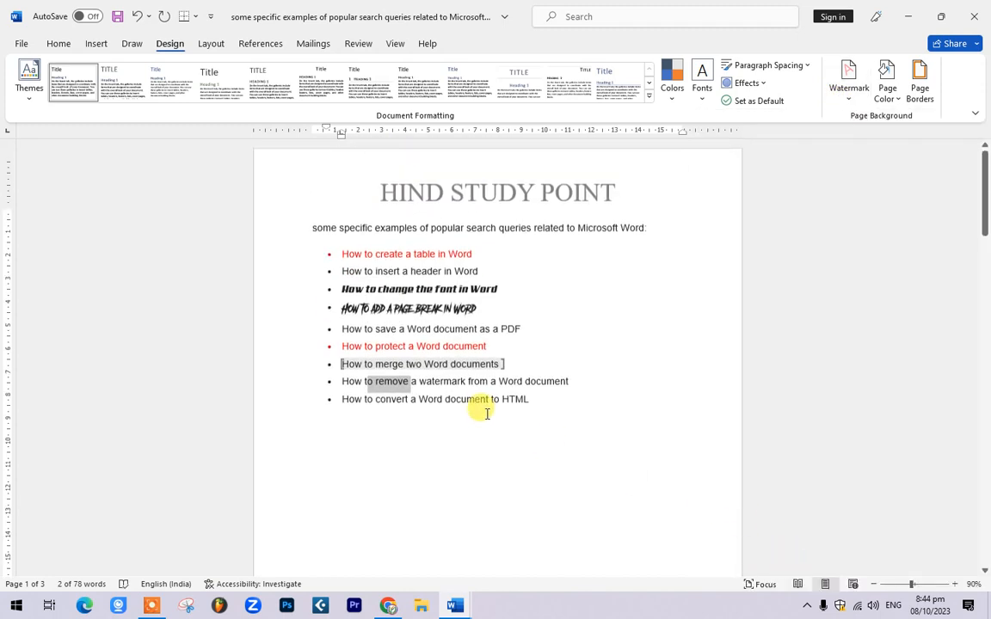
click(574, 399)
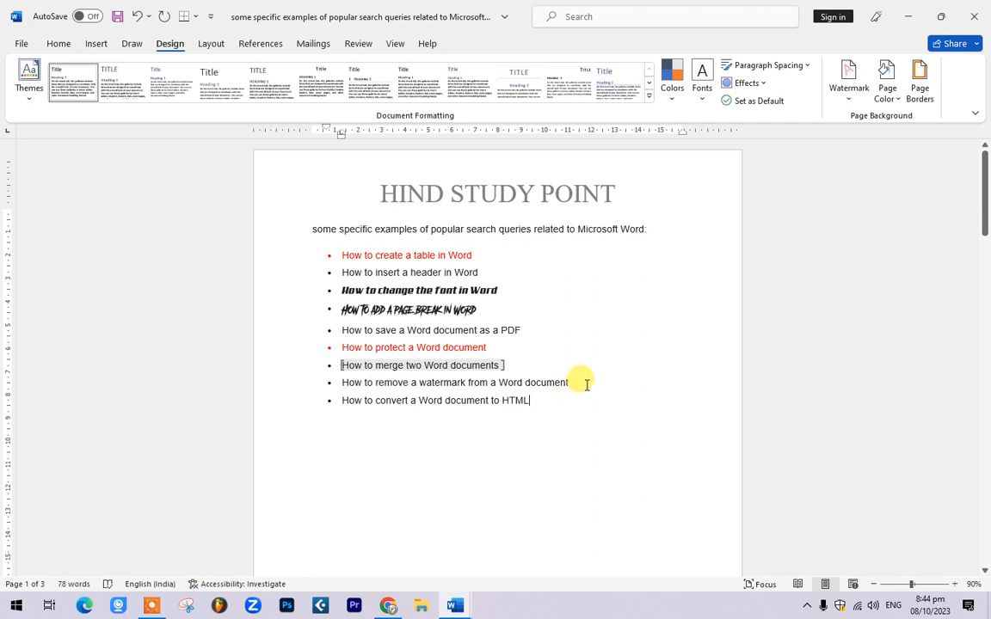
drag(341, 400, 486, 397)
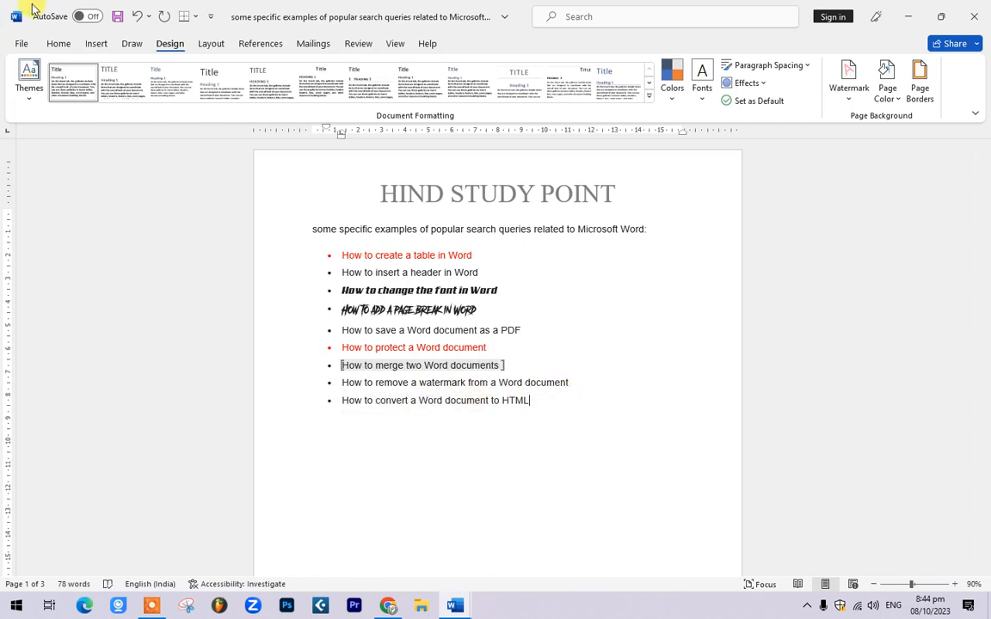
Step: Save the list document on the Desktop as Web Page 'HIND', confirming loss of password protection
click(31, 43)
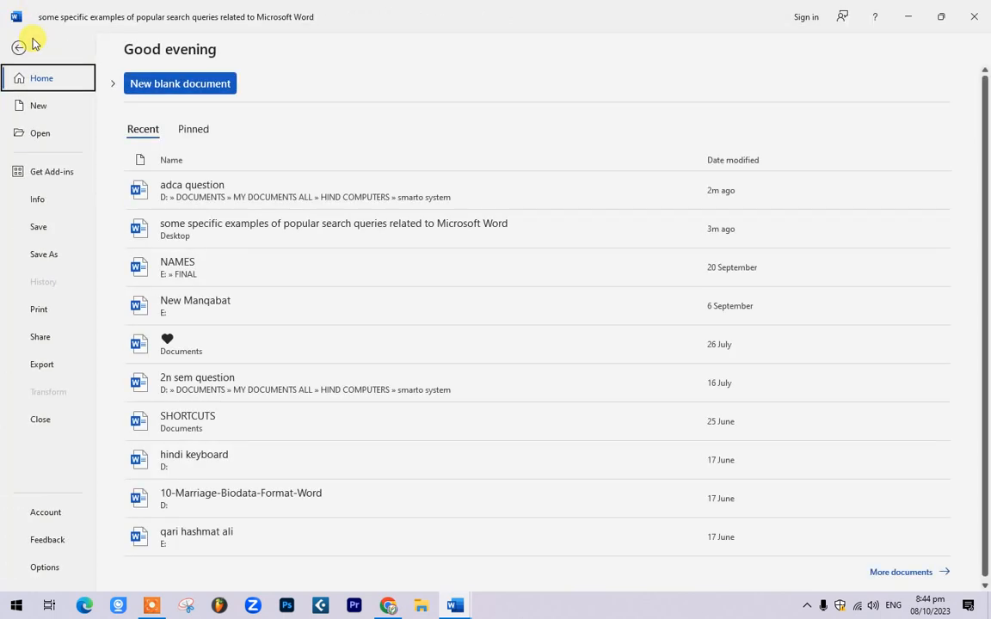
click(45, 255)
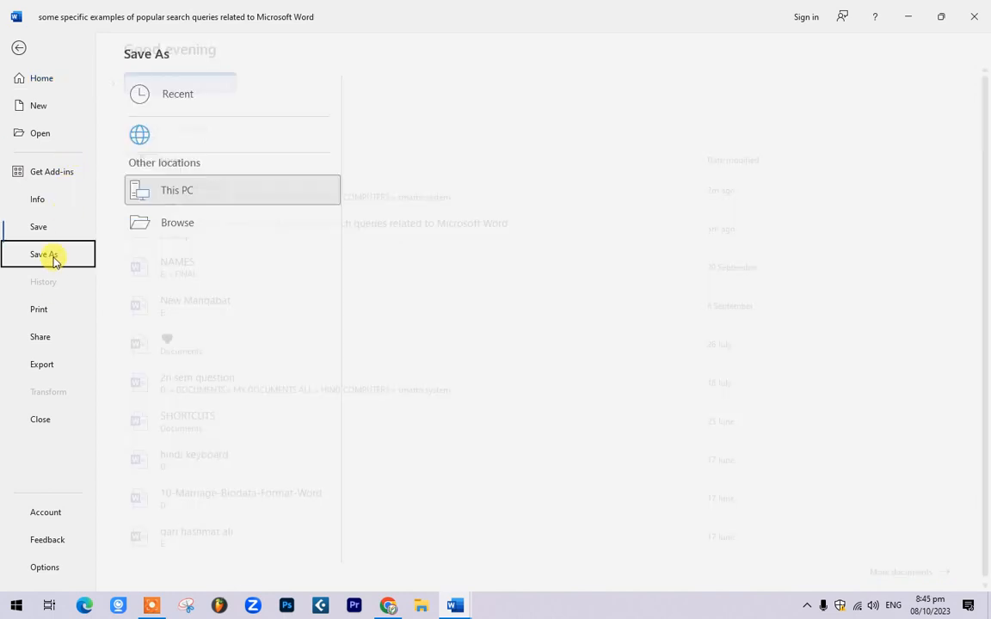
click(213, 196)
click(460, 191)
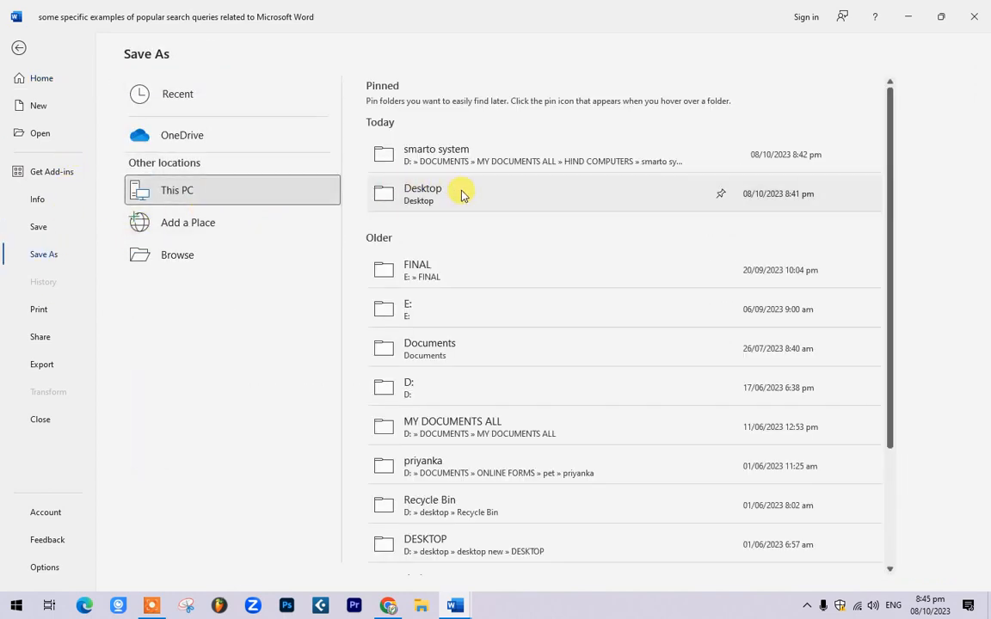
click(362, 305)
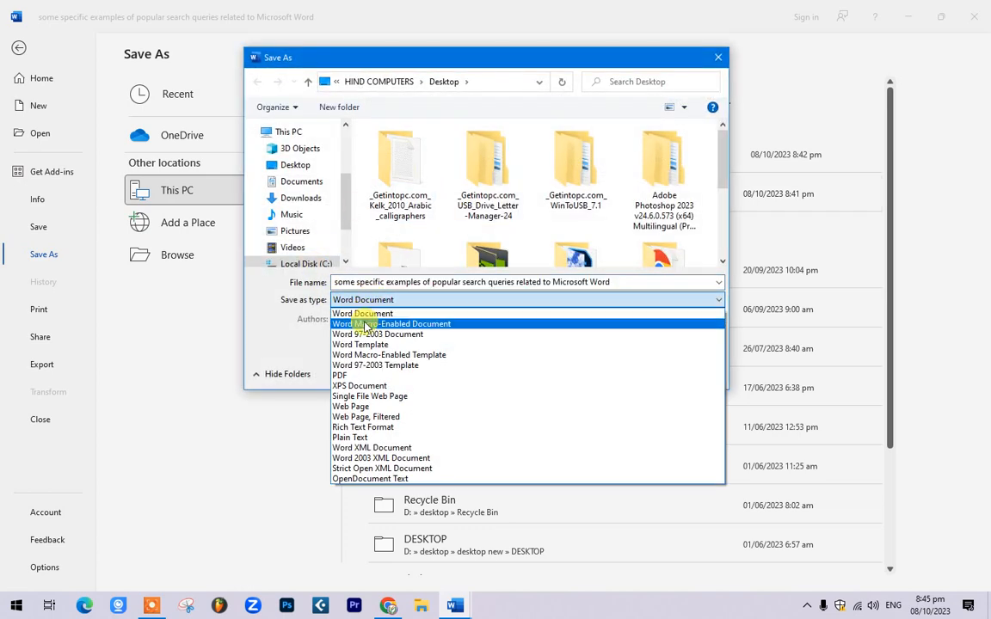
click(353, 406)
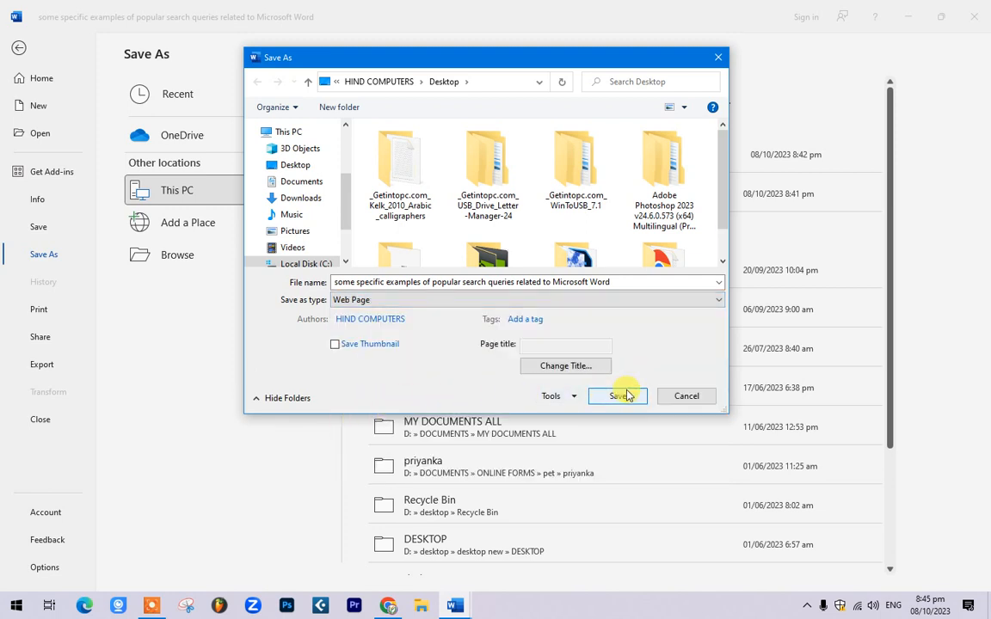
click(461, 284)
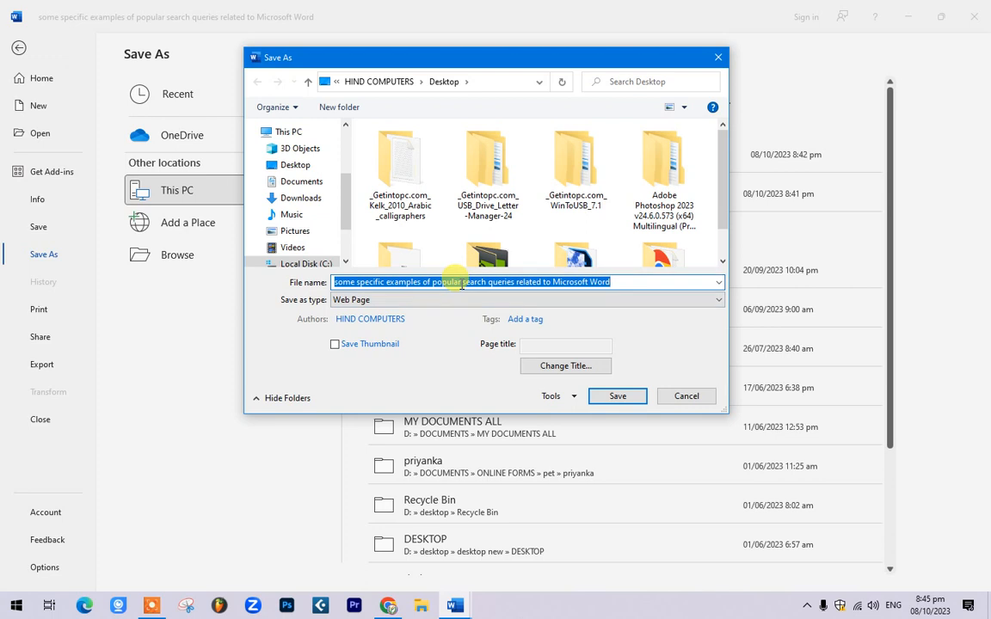
text(HIND)
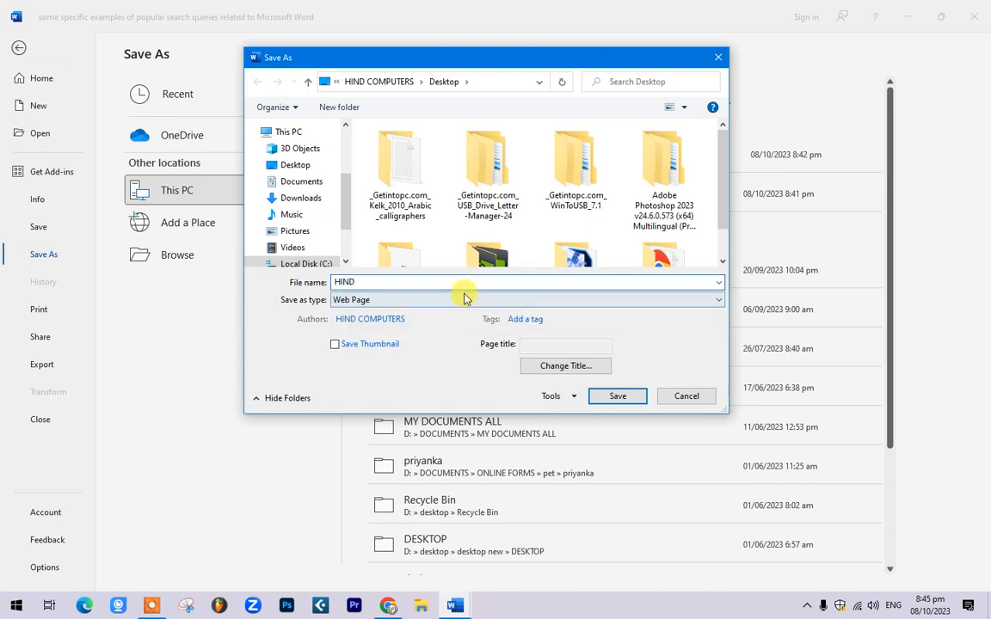
click(632, 394)
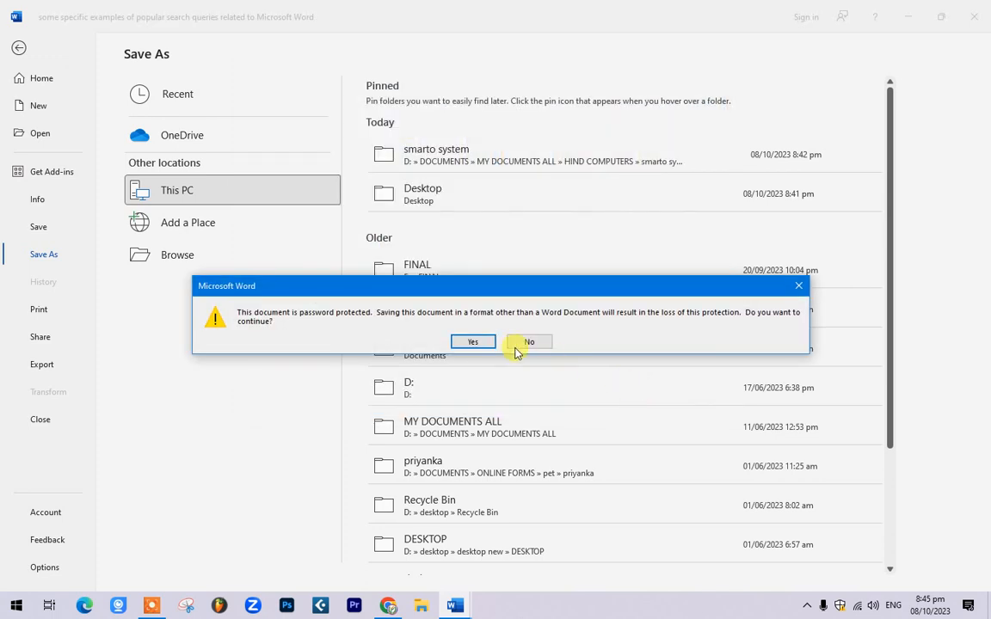
click(473, 342)
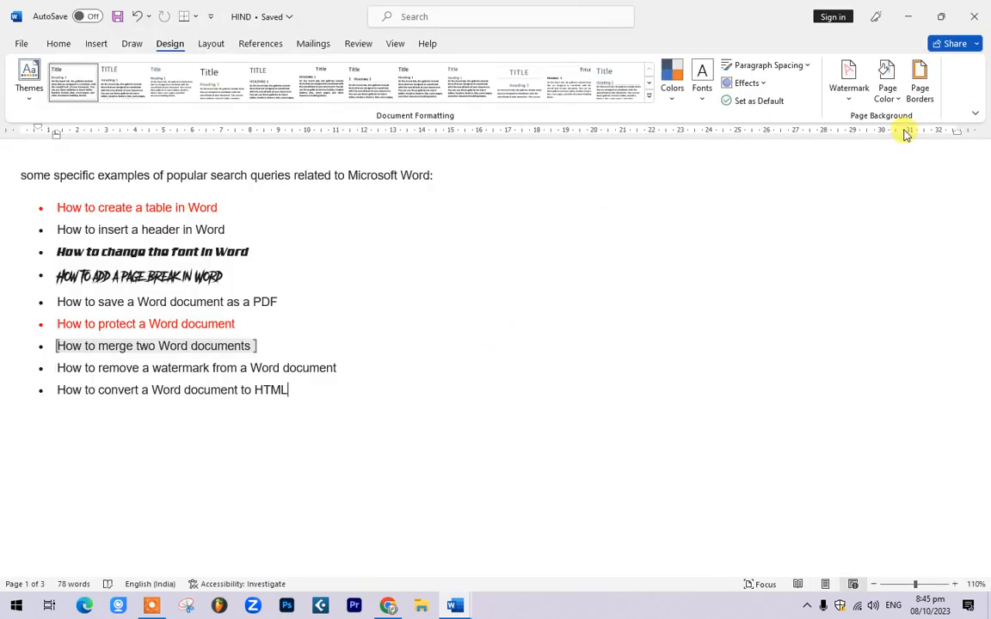
Step: Close the HIND and adca question documents, then open header.htm from HIND_files in Chrome
click(987, 4)
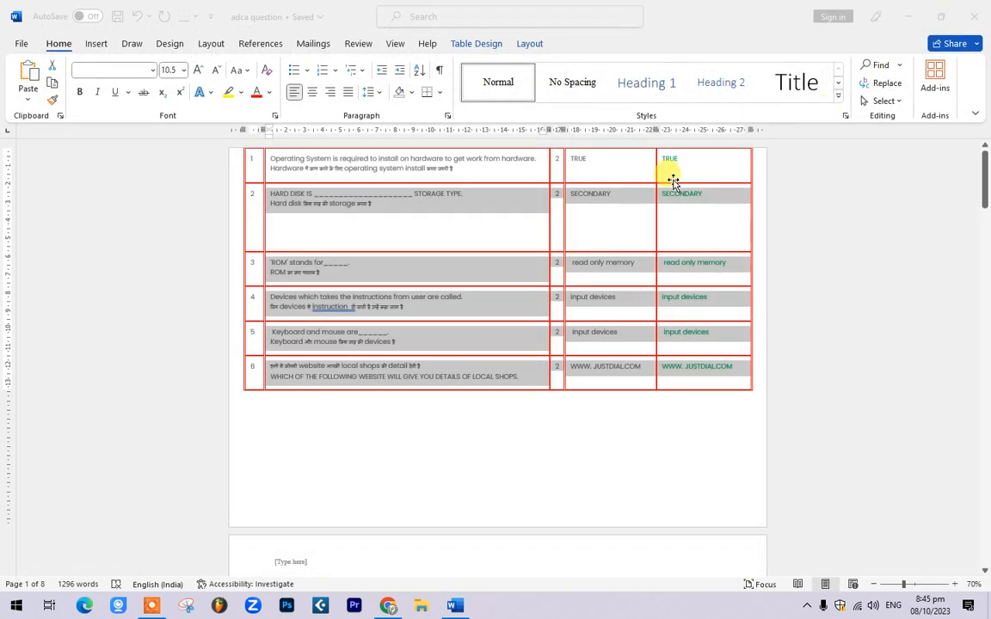
click(987, 4)
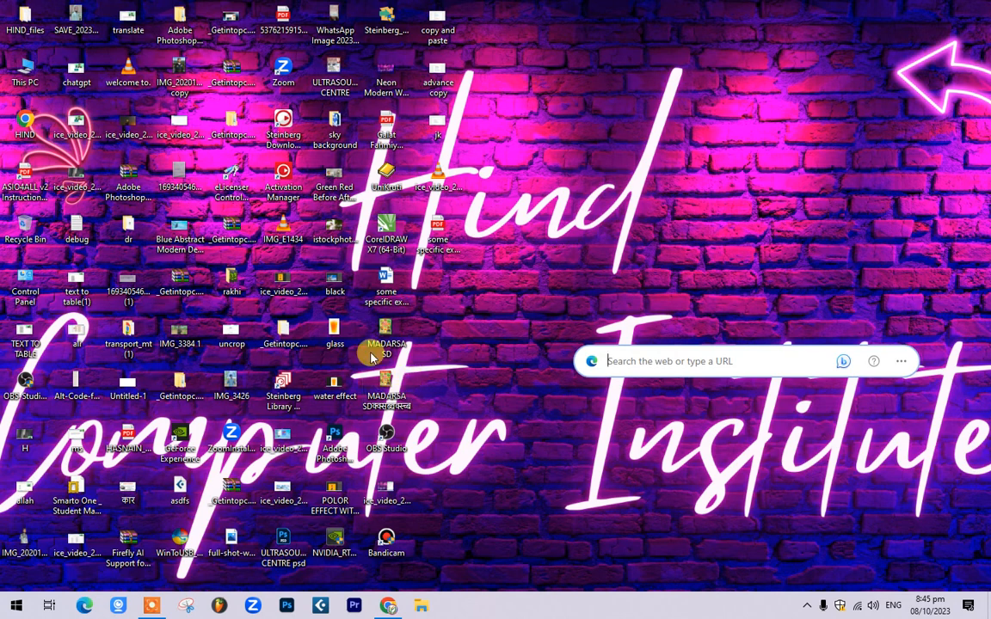
double_click(19, 21)
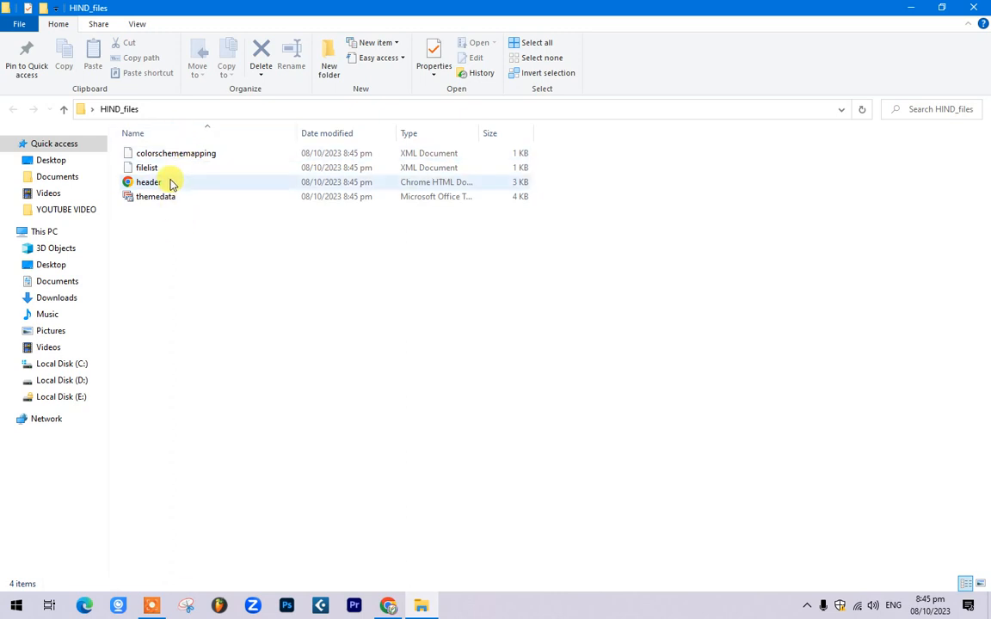
double_click(171, 184)
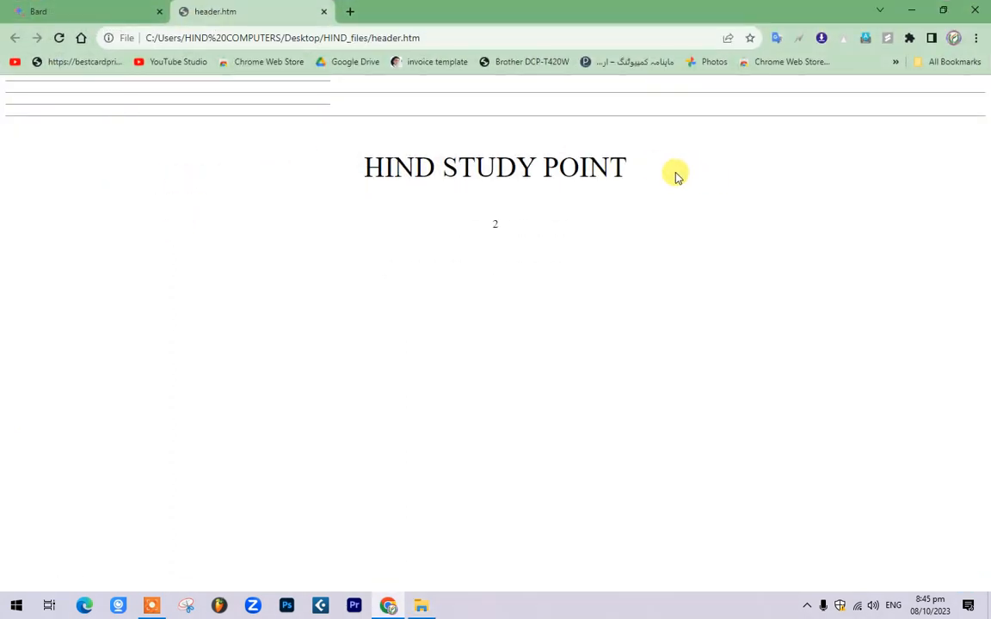
Step: Select the HIND STUDY POINT heading text on the web page
double_click(602, 164)
drag(522, 160, 365, 154)
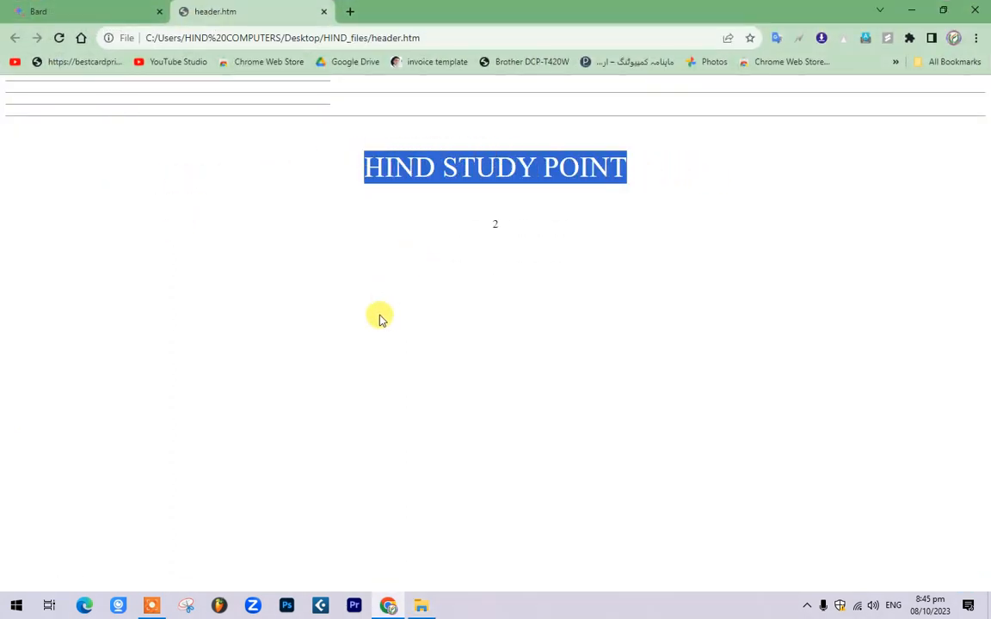
click(191, 83)
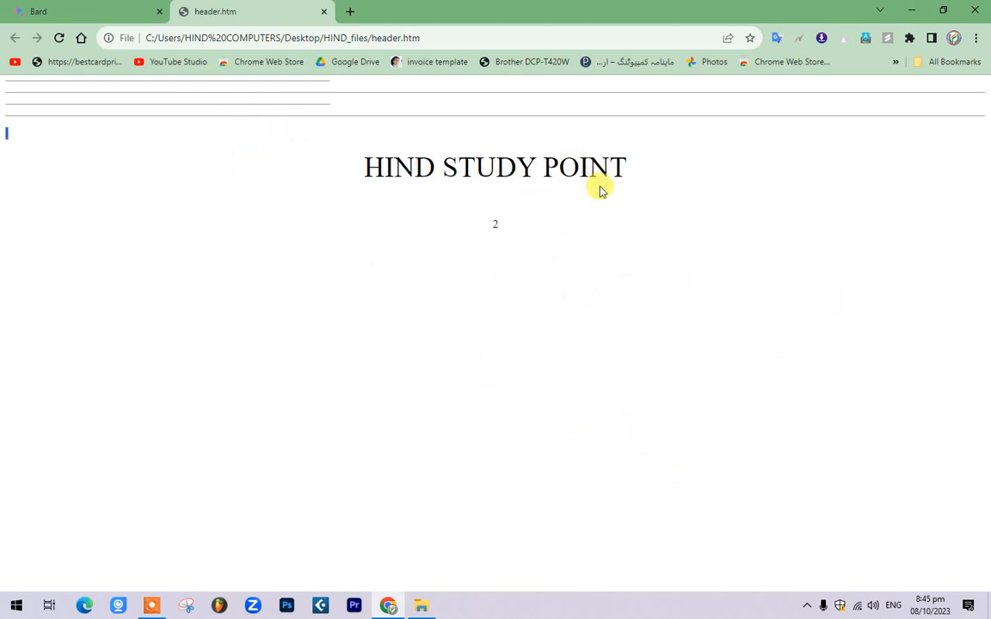
drag(599, 190, 365, 170)
Step: Close Chrome and the HIND_files window, then refresh the desktop
click(980, 7)
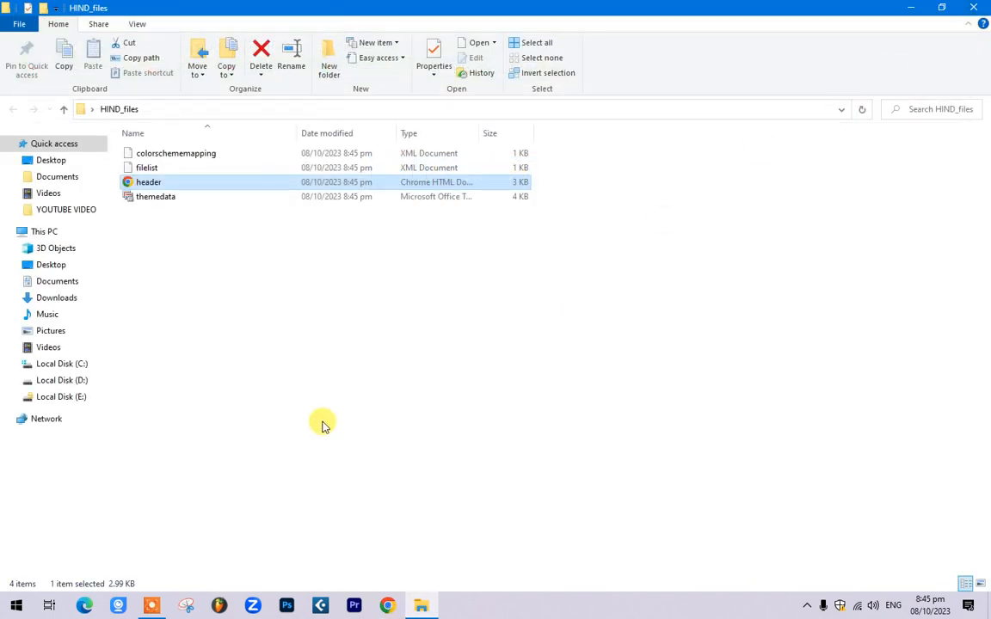
click(910, 7)
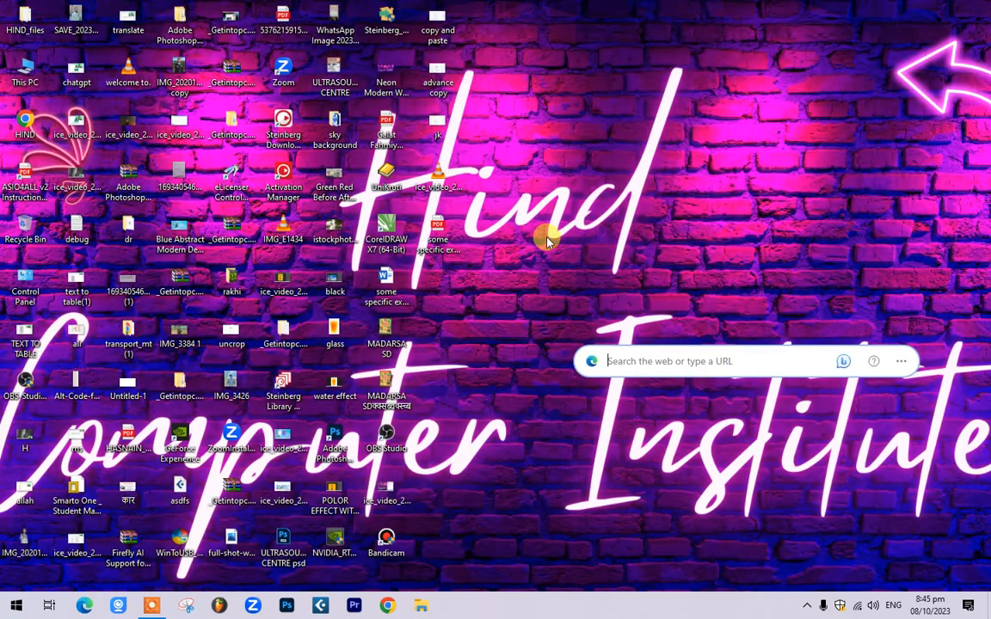
right_click(683, 133)
click(717, 170)
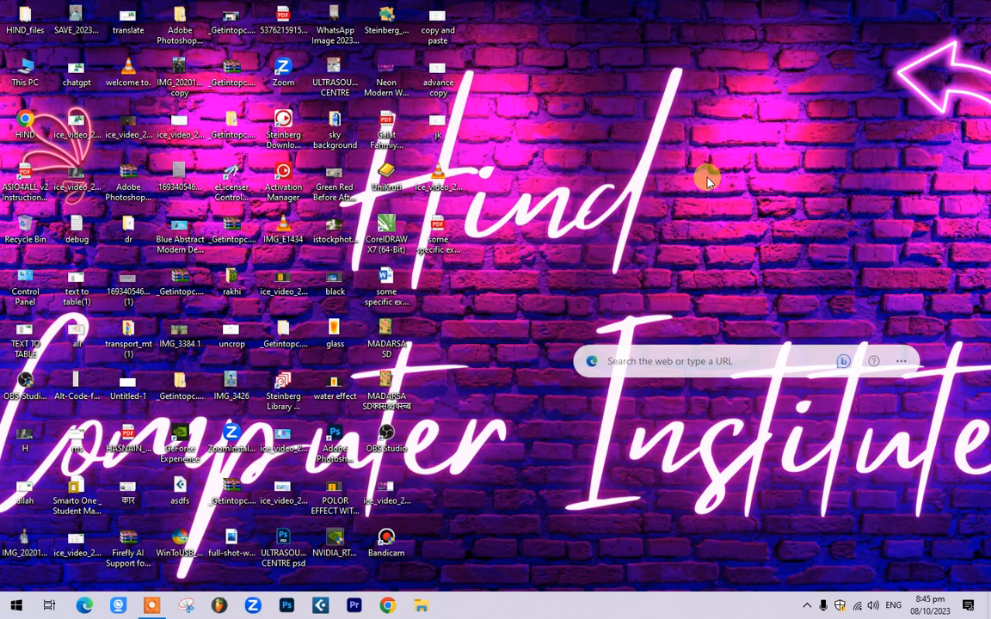